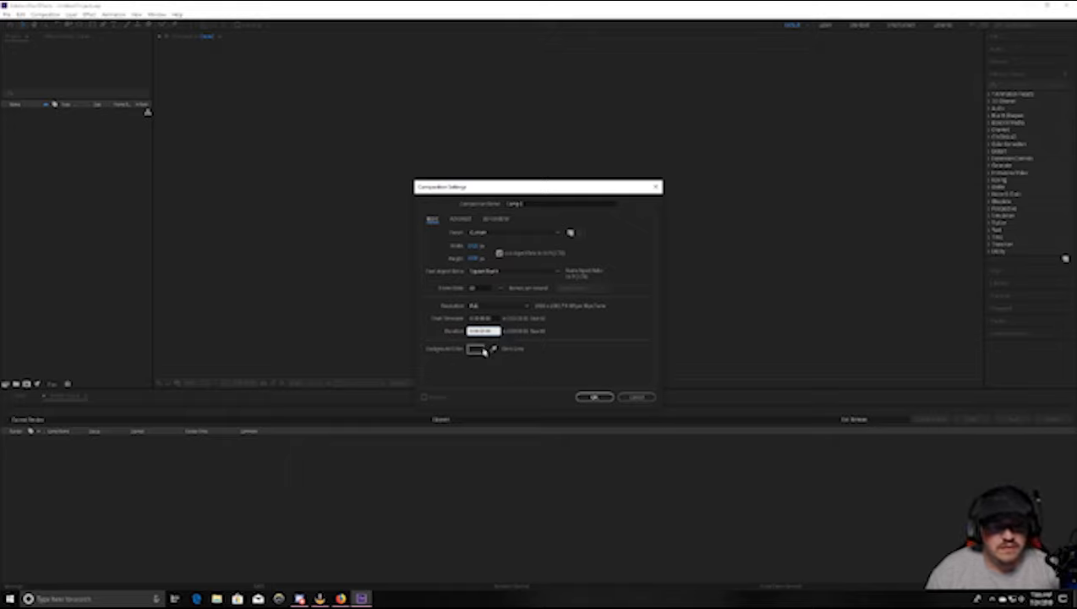
# Set the new composition's background colour to a very dark magenta and create the composition.
pyautogui.click(482, 349)
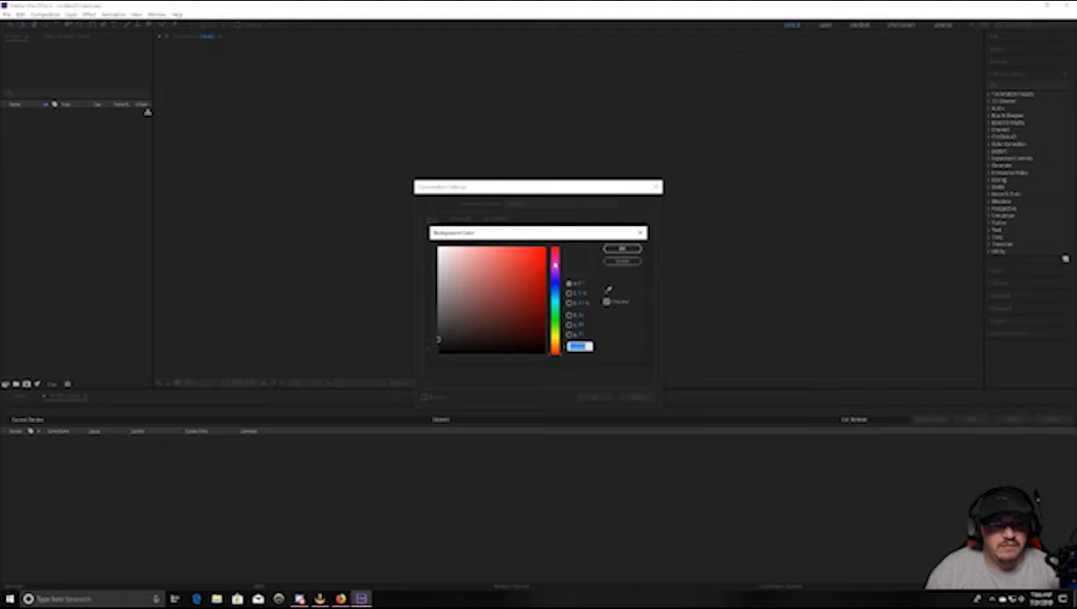
pyautogui.click(555, 265)
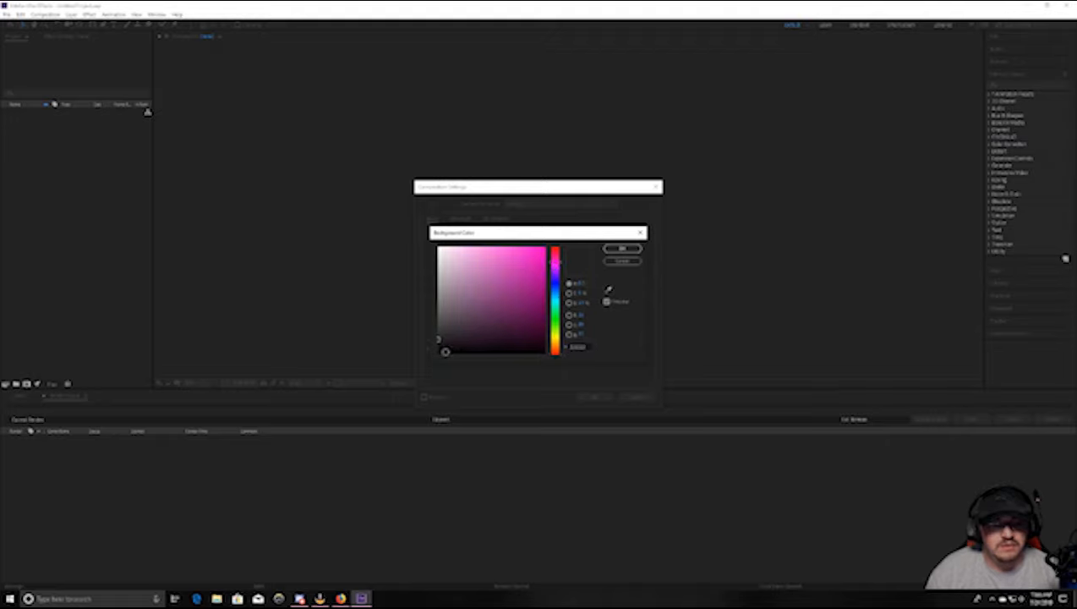
pyautogui.click(622, 249)
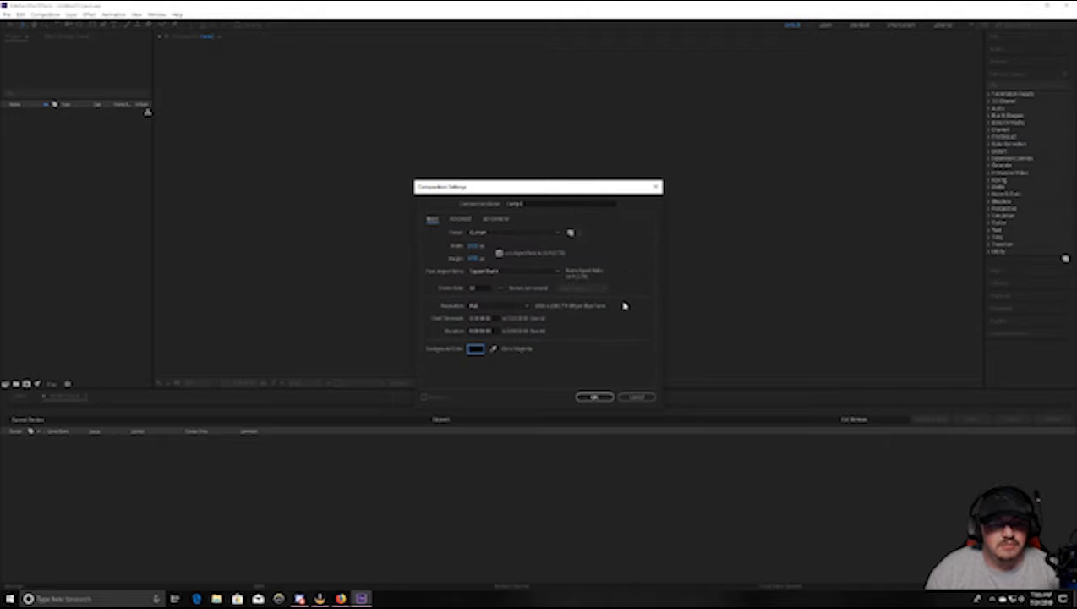
pyautogui.click(595, 397)
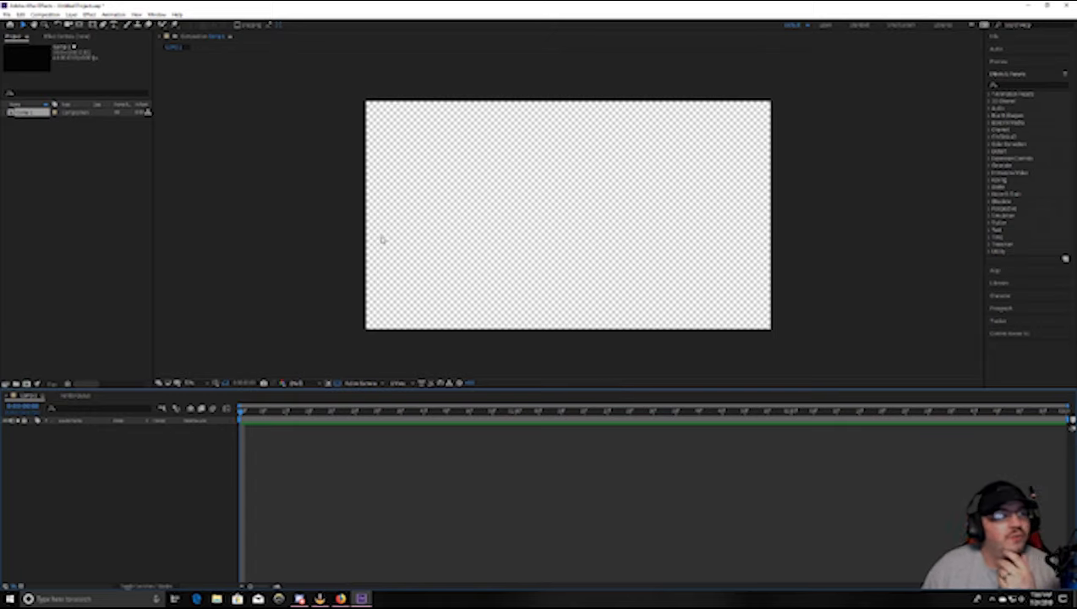
# Draw a large magenta pentagon with the Polygon tool, centred outside the composition frame and overlapping its upper-left corner.
pyautogui.press(',')
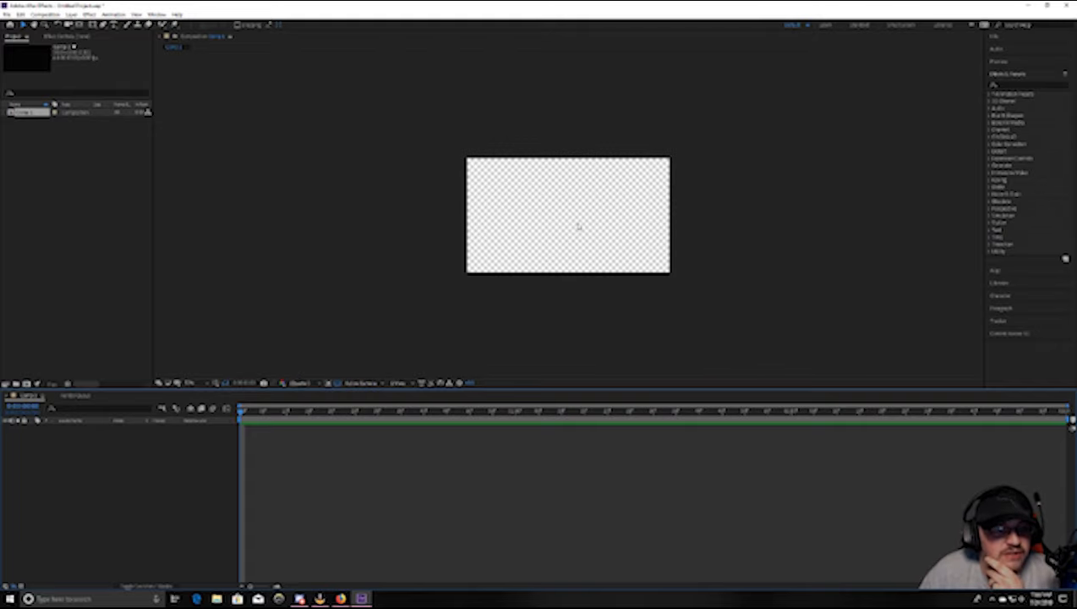
pyautogui.press('.')
pyautogui.press(',')
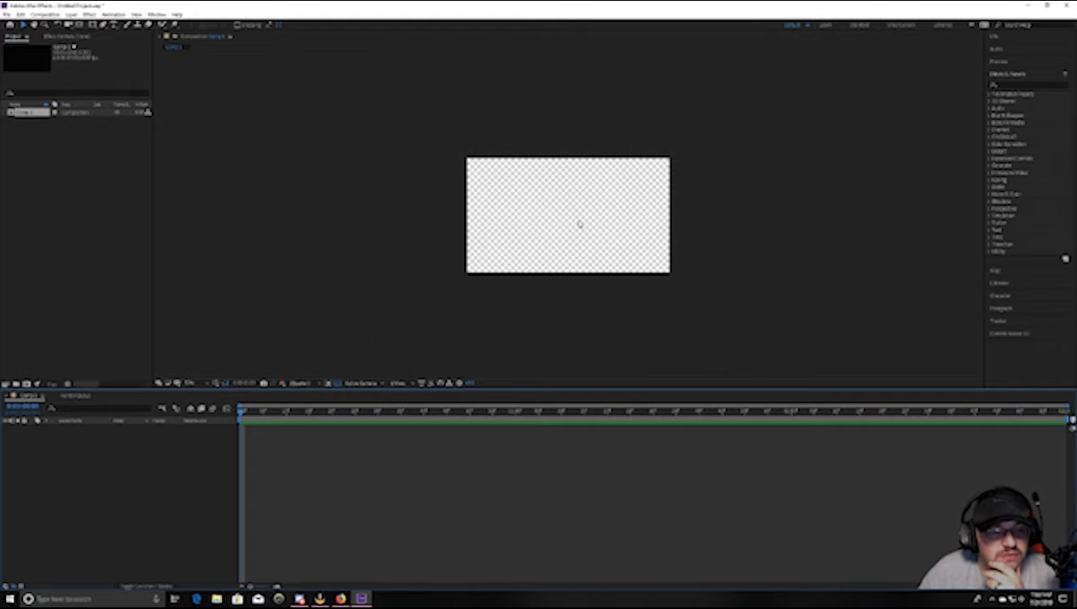
pyautogui.press('.')
pyautogui.press(',')
pyautogui.press('.')
pyautogui.press(',')
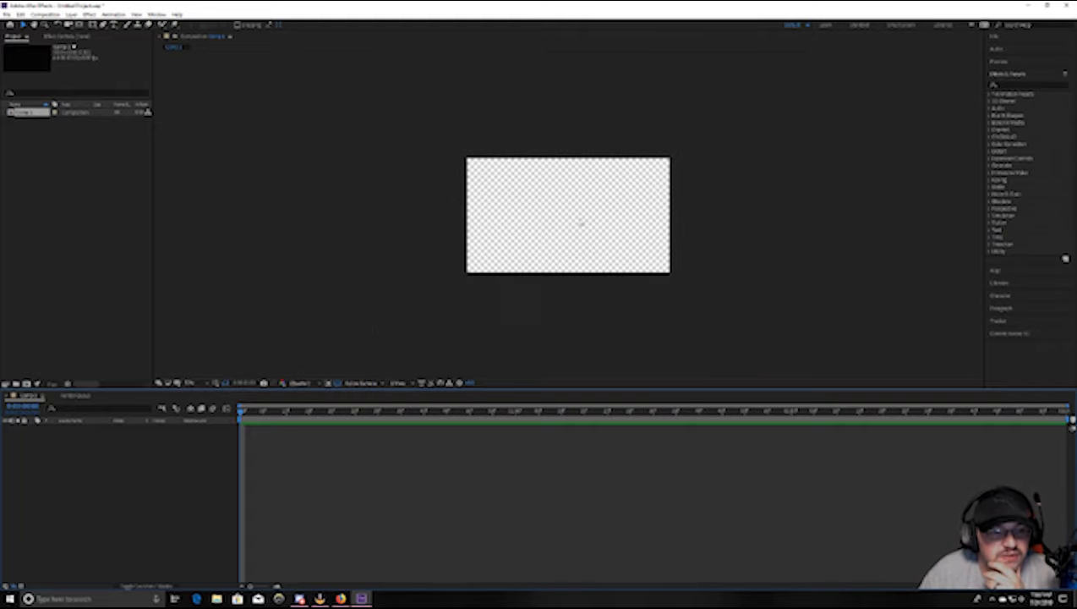
pyautogui.press('.')
pyautogui.press(',')
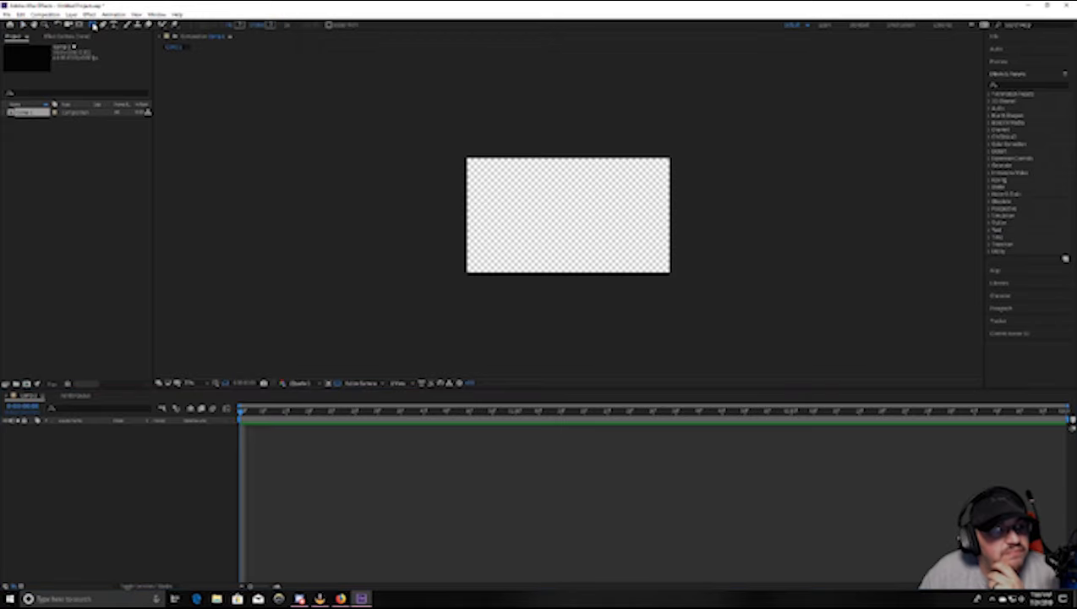
pyautogui.click(93, 26)
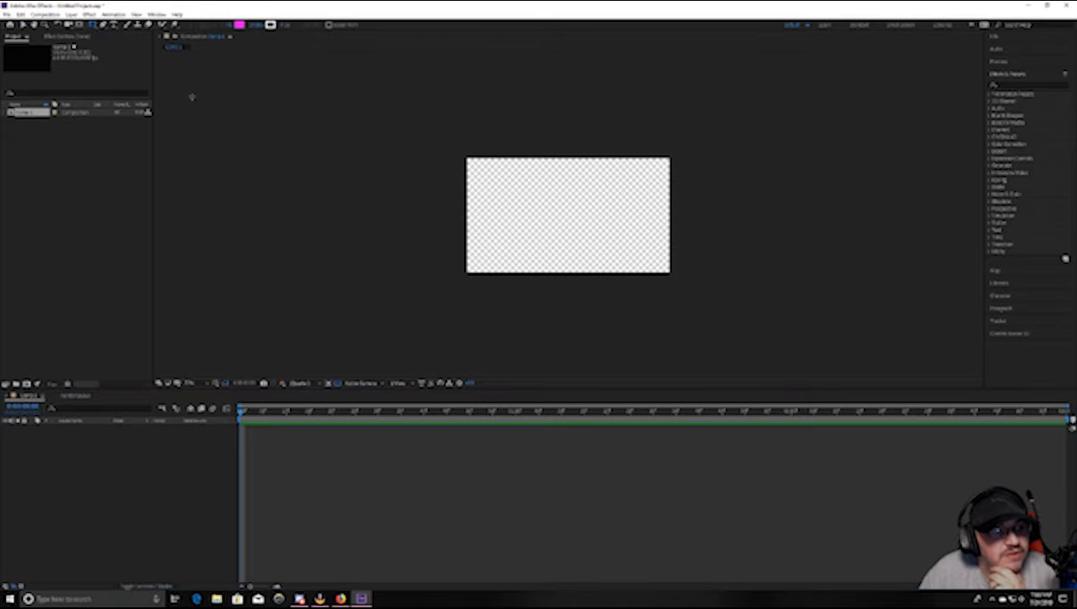
pyautogui.click(93, 27)
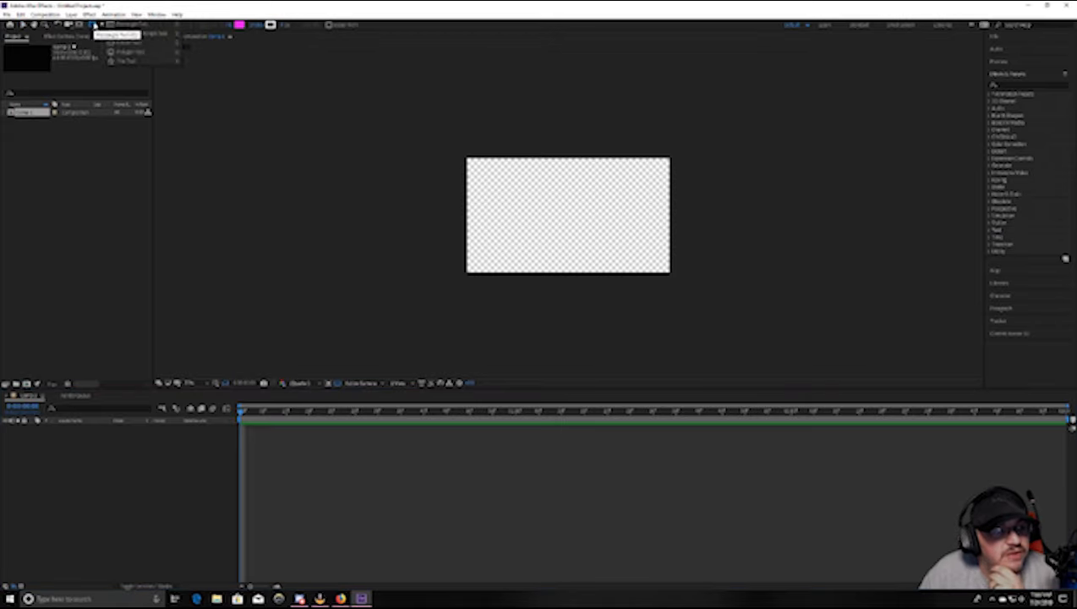
pyautogui.click(150, 53)
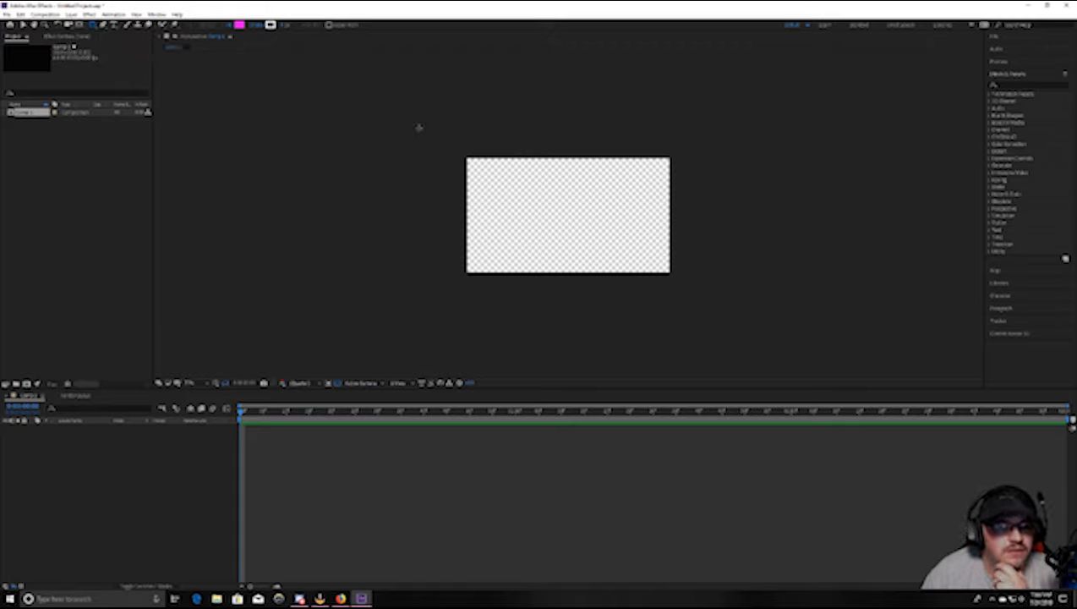
pyautogui.moveTo(412, 114); pyautogui.dragTo(529, 214)
pyautogui.moveTo(338, 211); pyautogui.dragTo(341, 210)
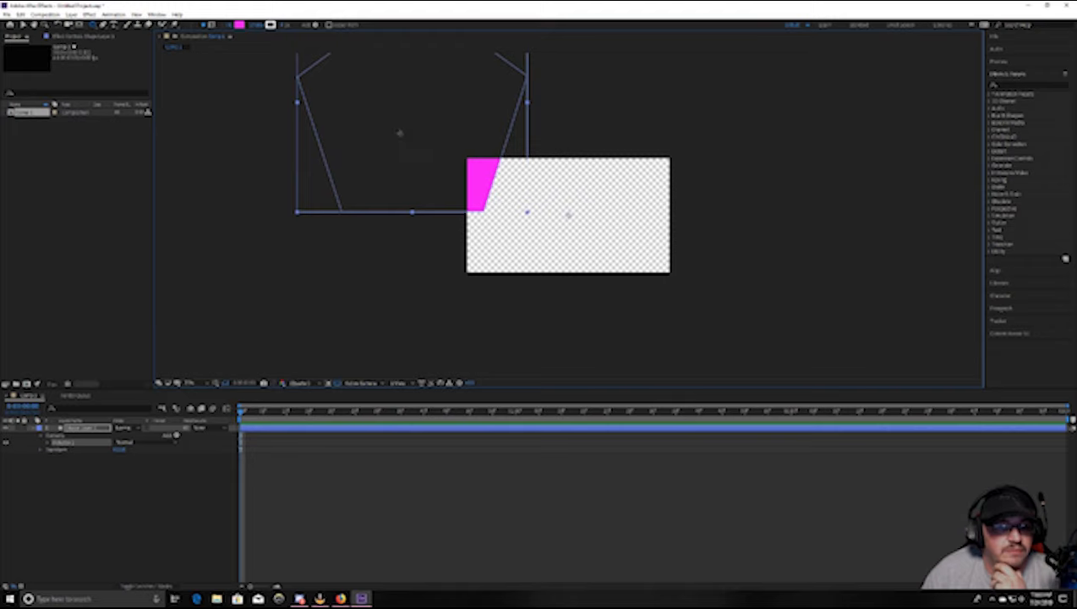
# Undo the stray small second polygon and move the large pentagon to the centre of the composition frame.
pyautogui.moveTo(399, 132)
pyautogui.mouseDown()
pyautogui.moveTo(394, 179)
pyautogui.moveTo(408, 136)
pyautogui.mouseUp()
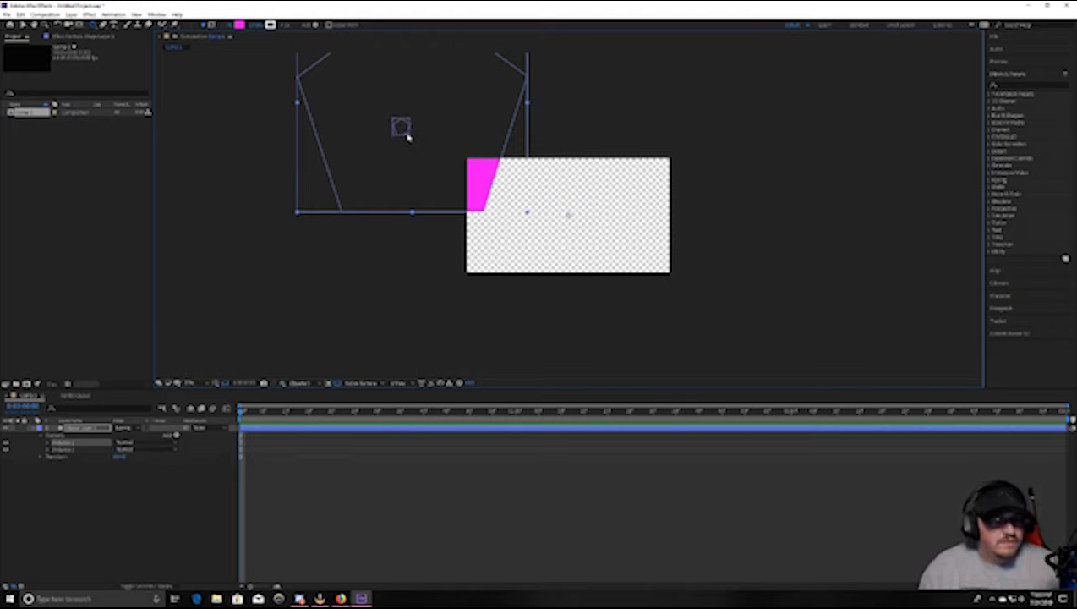
pyautogui.hotkey('ctrl', 'z')
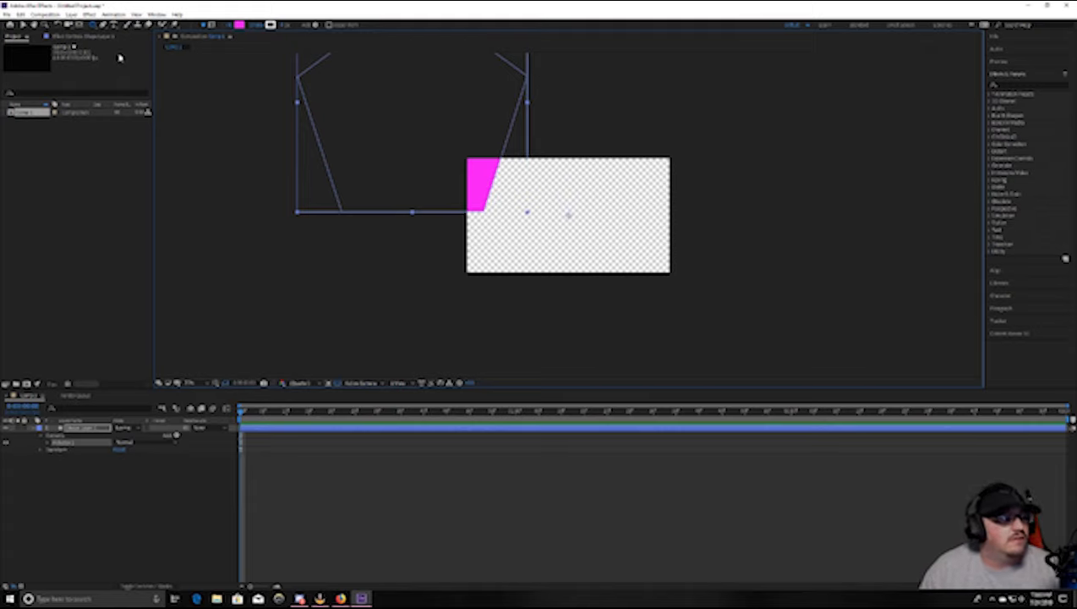
pyautogui.click(24, 26)
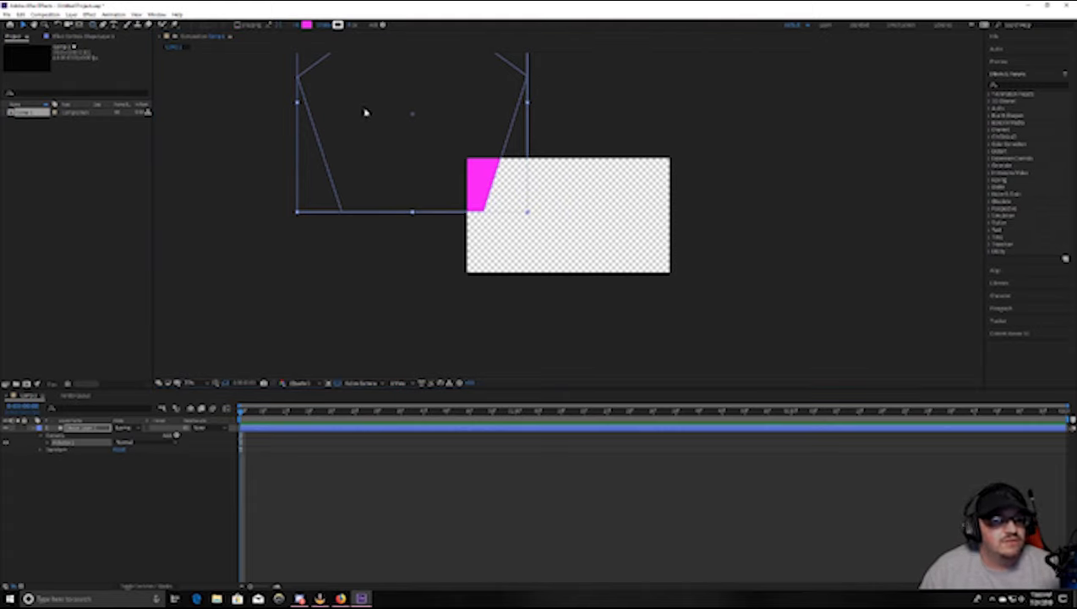
pyautogui.moveTo(365, 109); pyautogui.dragTo(519, 212)
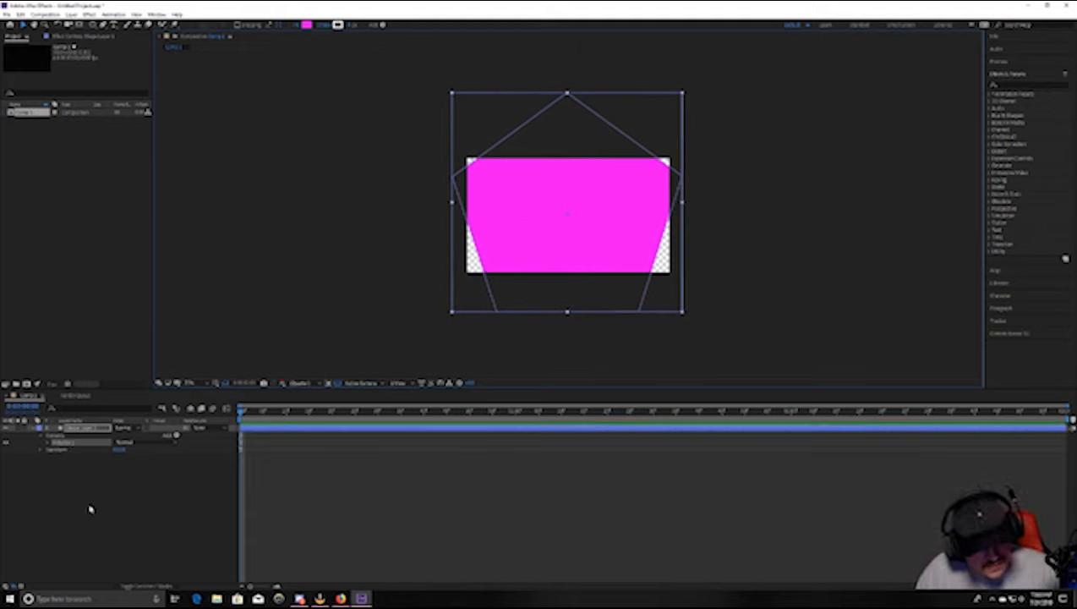
# Increase the pentagon layer's Scale until the shape covers the whole composition frame, and shift it slightly upward.
pyautogui.click(76, 445)
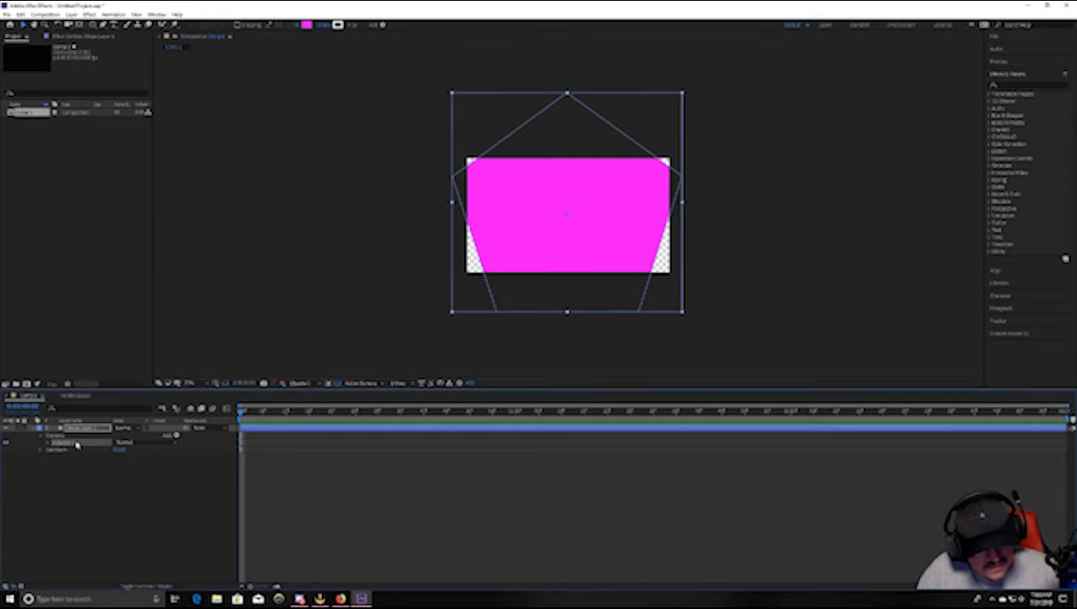
pyautogui.click(39, 450)
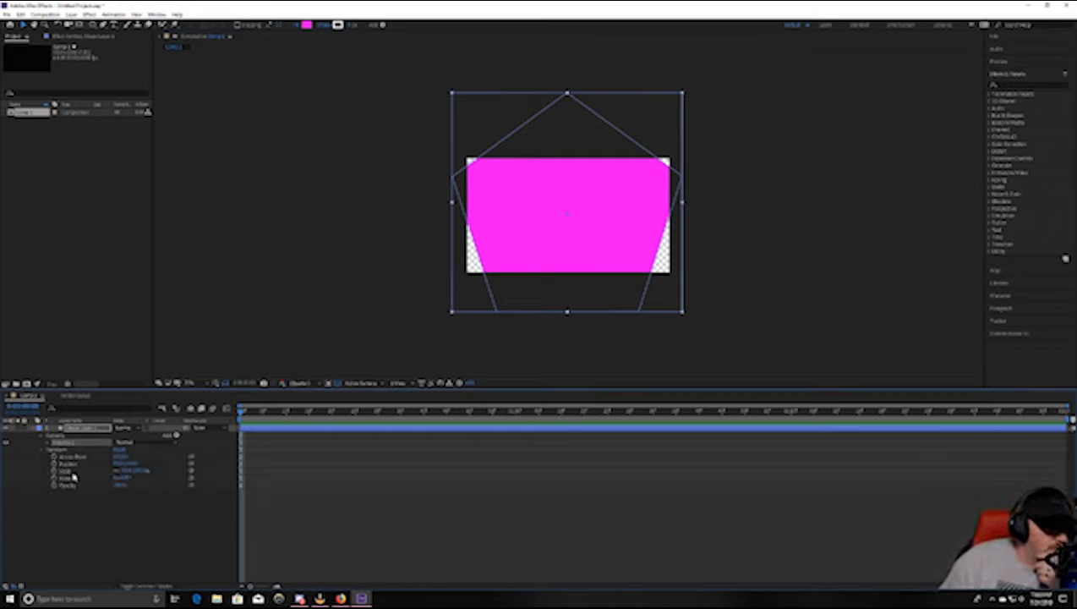
pyautogui.click(69, 471)
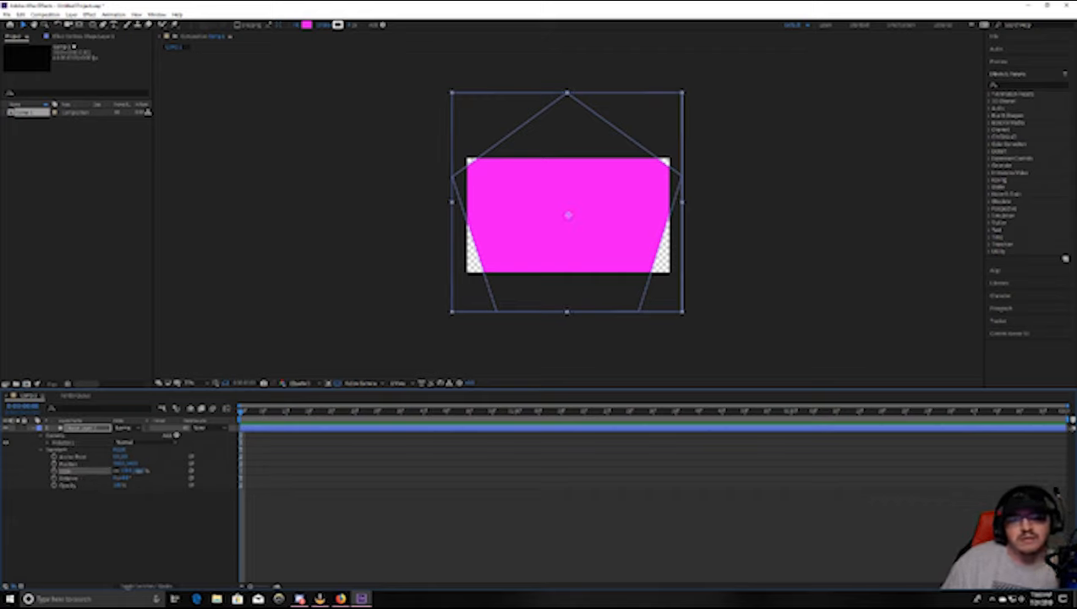
pyautogui.moveTo(139, 470); pyautogui.dragTo(148, 470)
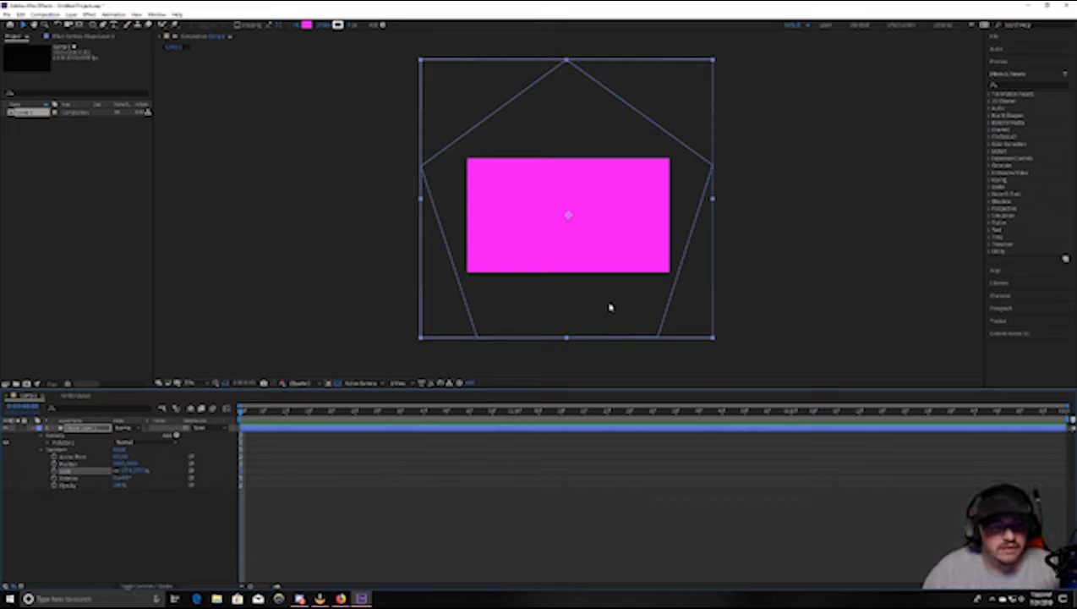
pyautogui.moveTo(593, 305)
pyautogui.mouseDown()
pyautogui.moveTo(355, 314)
pyautogui.moveTo(715, 314)
pyautogui.moveTo(462, 309)
pyautogui.moveTo(565, 313)
pyautogui.moveTo(644, 299)
pyautogui.moveTo(402, 290)
pyautogui.moveTo(639, 297)
pyautogui.moveTo(595, 297)
pyautogui.moveTo(590, 484)
pyautogui.moveTo(614, 526)
pyautogui.moveTo(616, 113)
pyautogui.moveTo(605, 102)
pyautogui.moveTo(592, 308)
pyautogui.moveTo(606, 538)
pyautogui.moveTo(584, 317)
pyautogui.moveTo(623, 300)
pyautogui.moveTo(597, 303)
pyautogui.mouseUp()
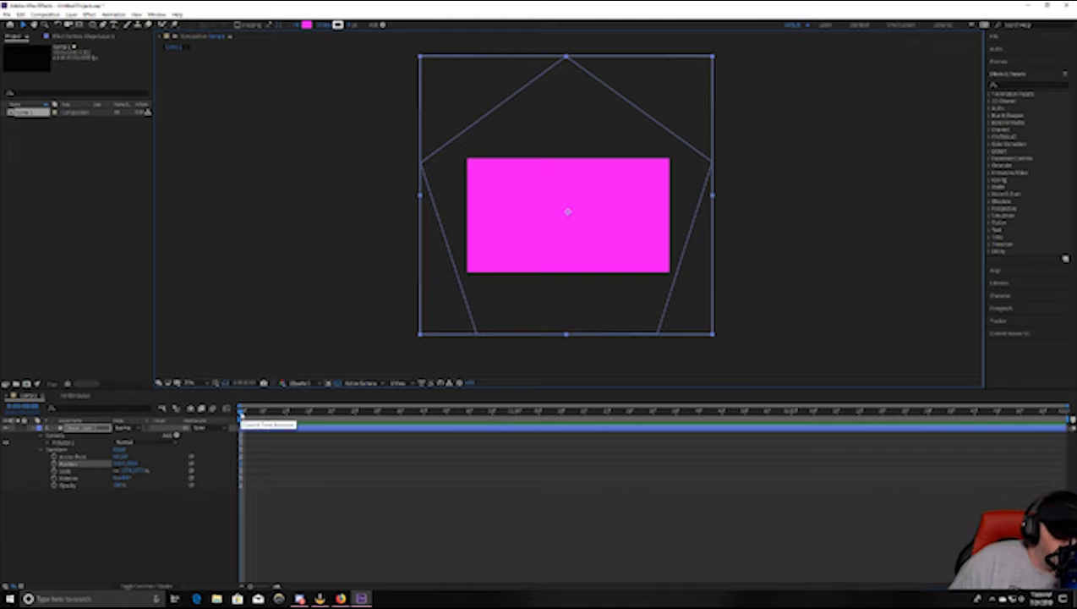
pyautogui.moveTo(241, 412); pyautogui.dragTo(792, 419)
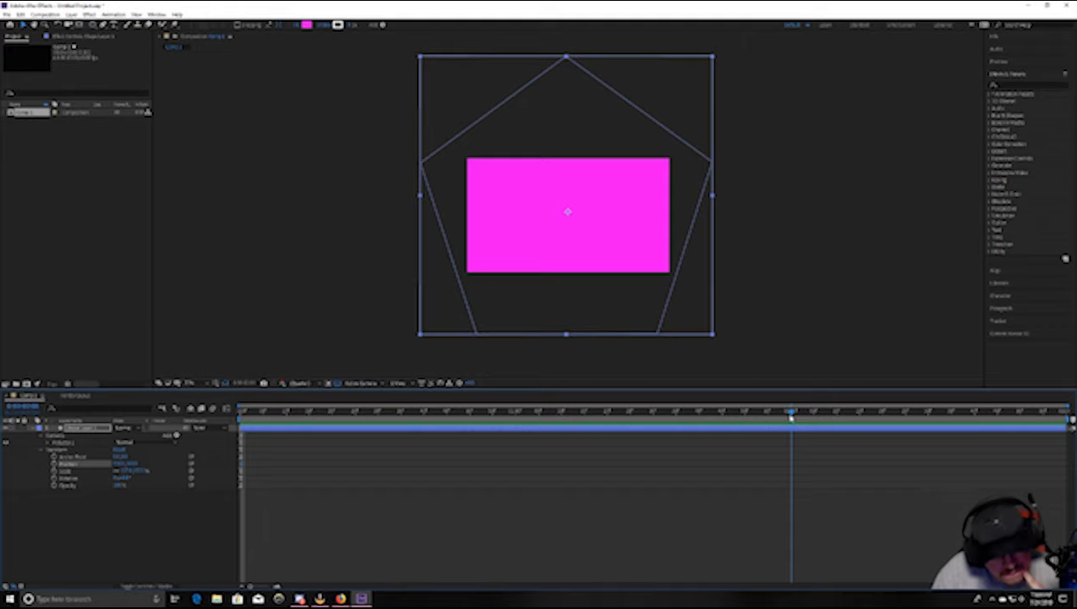
pyautogui.moveTo(790, 418); pyautogui.dragTo(241, 428)
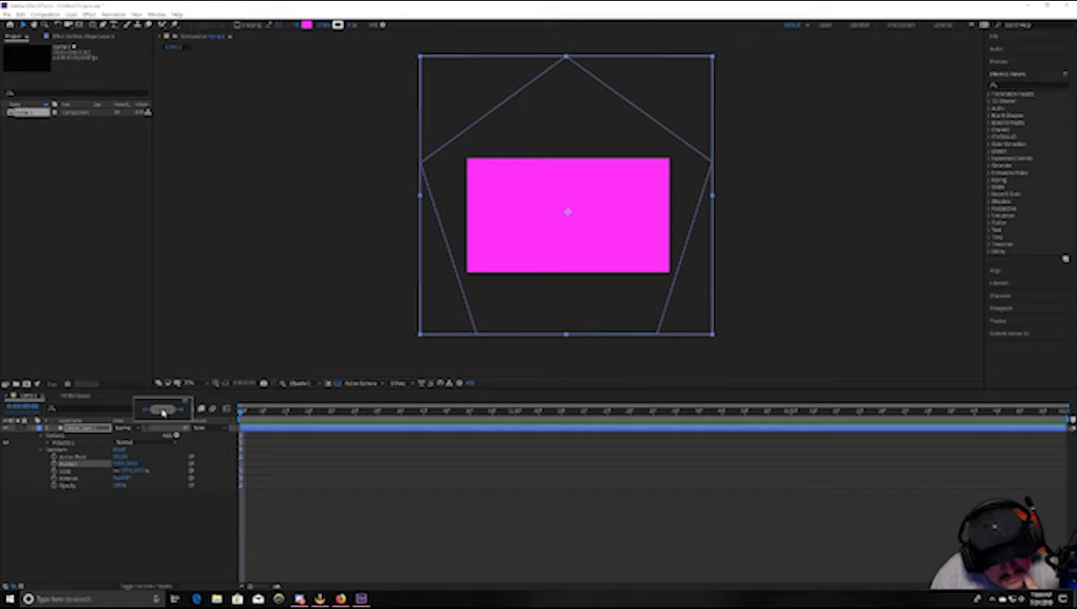
pyautogui.click(209, 394)
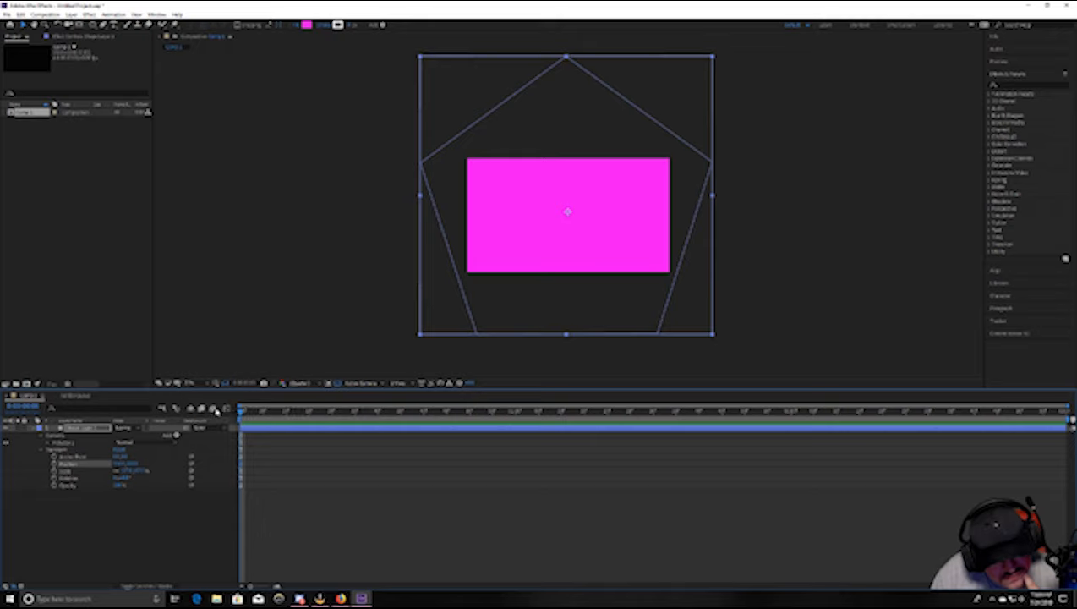
pyautogui.click(249, 411)
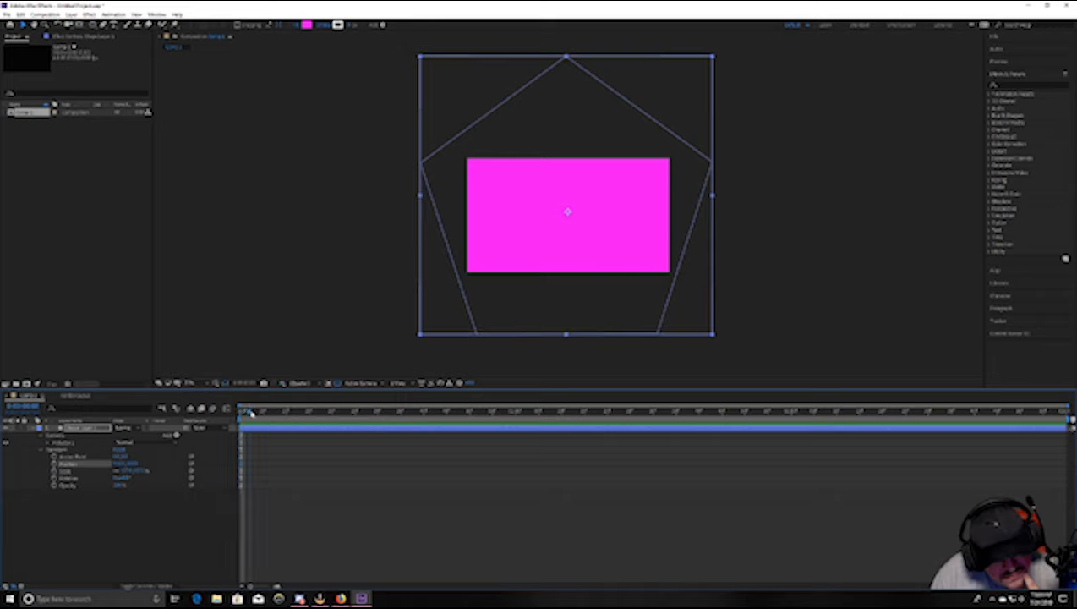
pyautogui.click(276, 412)
pyautogui.click(290, 412)
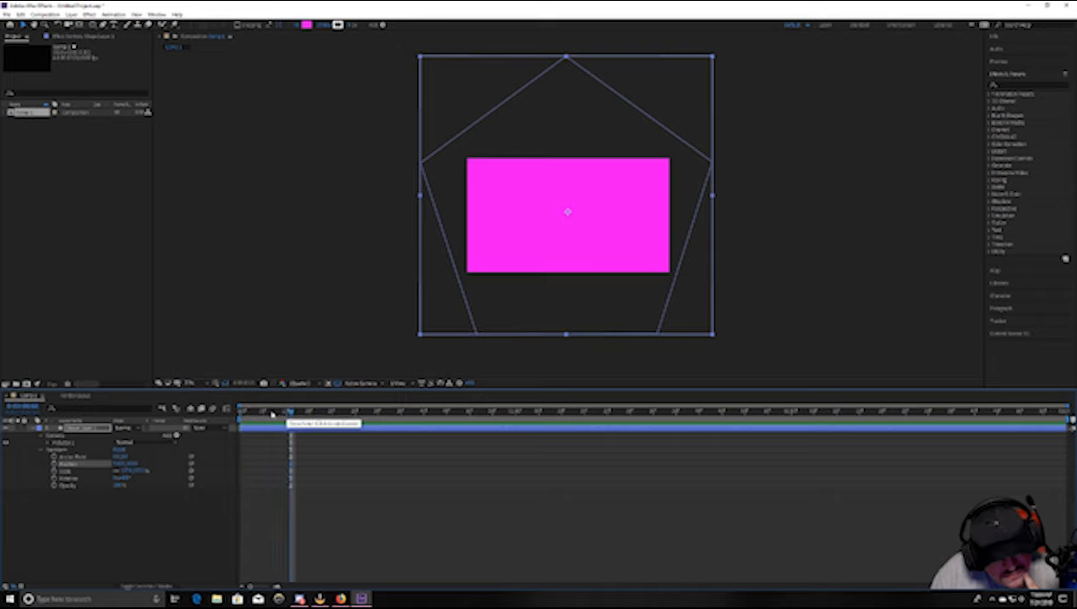
pyautogui.moveTo(288, 412); pyautogui.dragTo(272, 412)
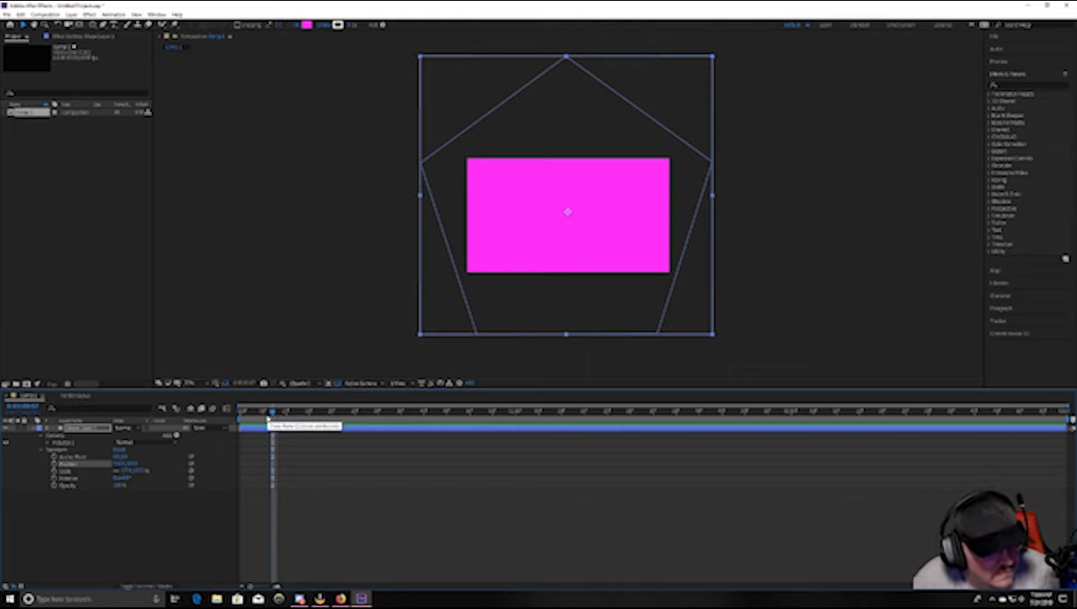
pyautogui.moveTo(271, 413); pyautogui.dragTo(240, 413)
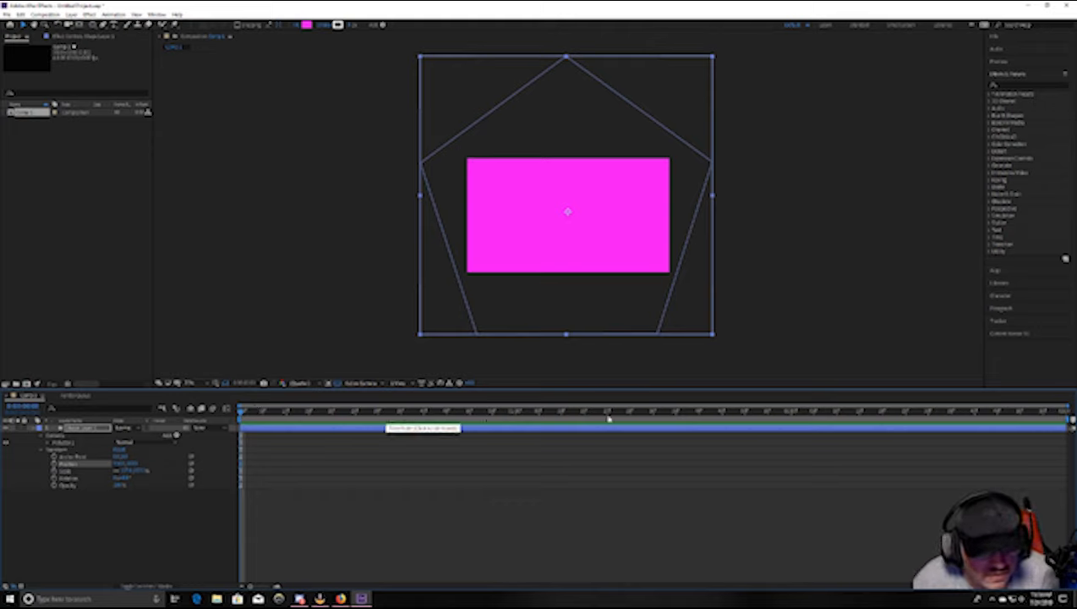
# Keyframe the pentagon's Position so it rises from fully below the frame at the start to covering the frame about halfway along the timeline.
pyautogui.click(653, 413)
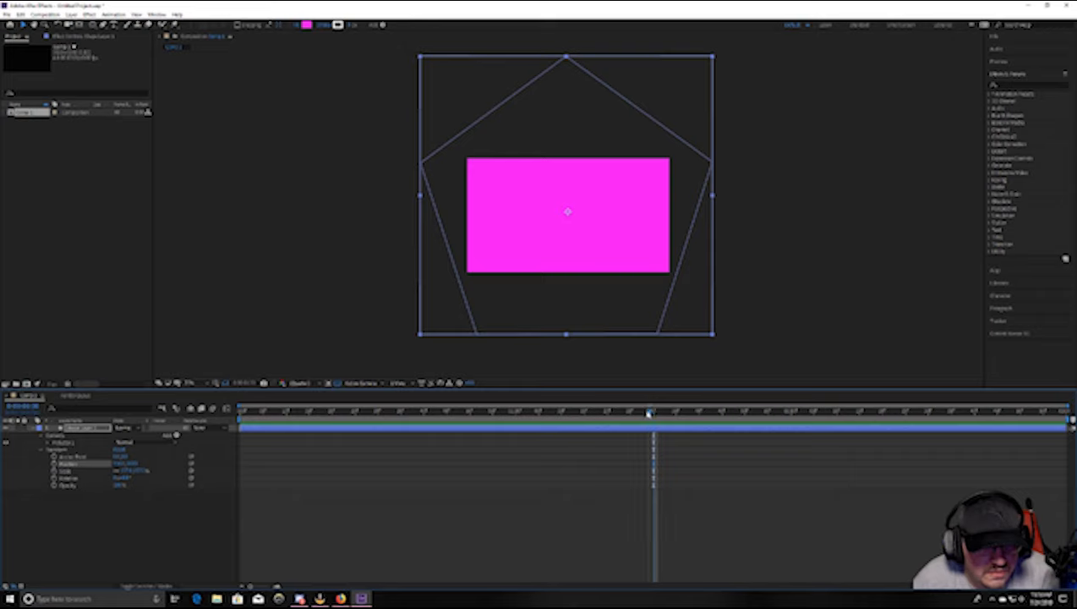
pyautogui.moveTo(649, 413); pyautogui.dragTo(646, 413)
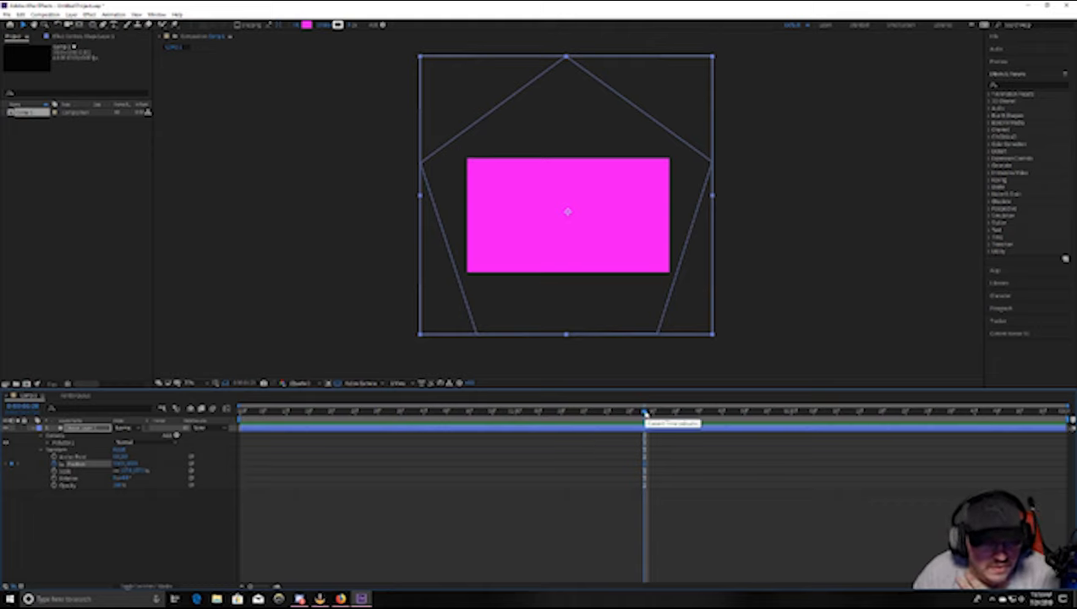
pyautogui.moveTo(645, 412); pyautogui.dragTo(240, 413)
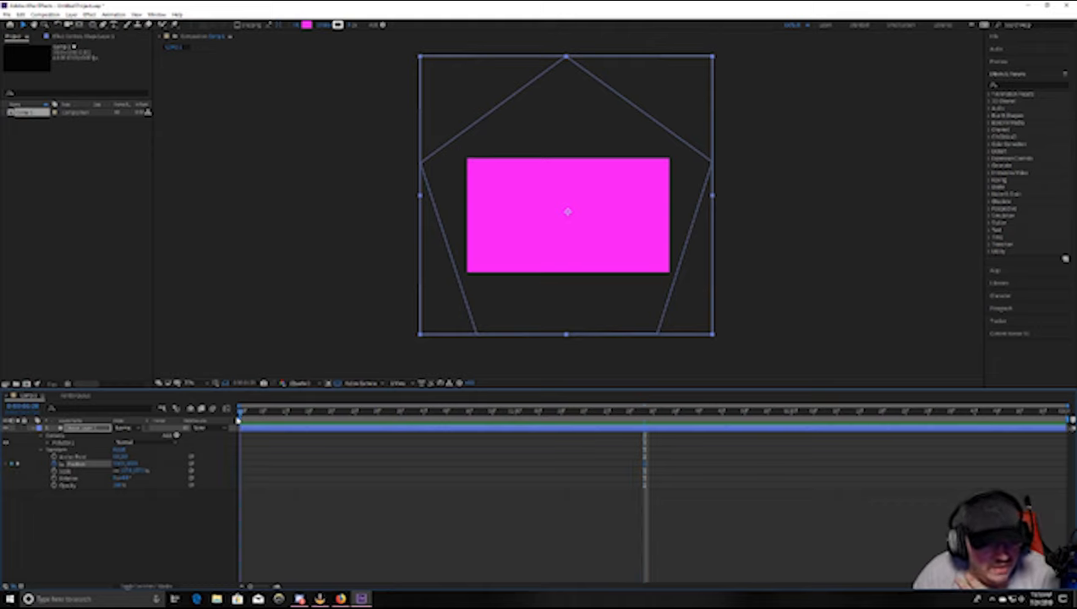
pyautogui.click(601, 293)
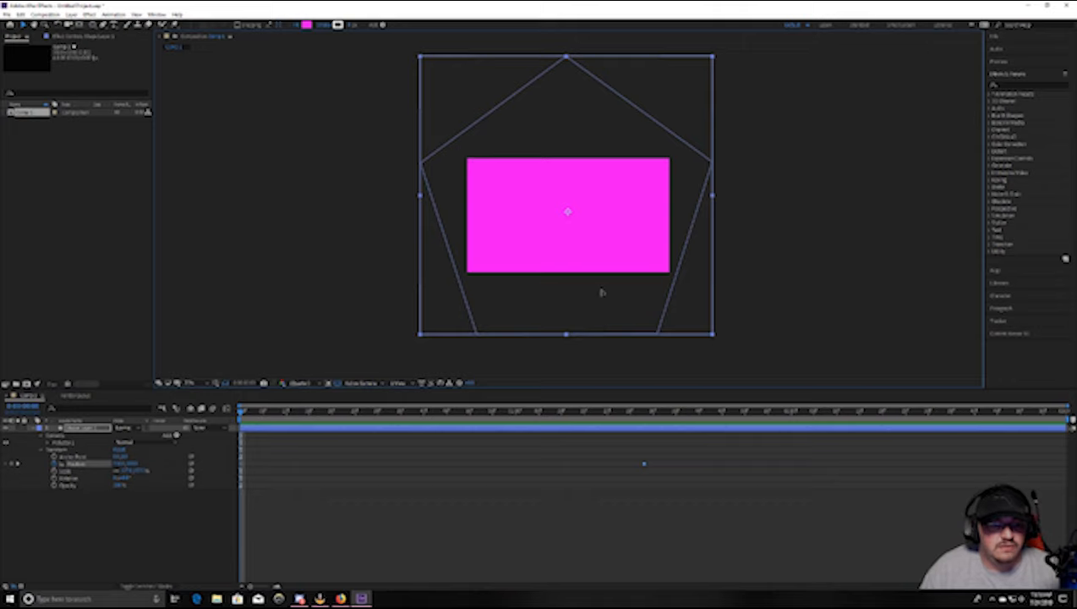
pyautogui.moveTo(602, 292)
pyautogui.mouseDown()
pyautogui.moveTo(570, 303)
pyautogui.moveTo(557, 273)
pyautogui.moveTo(649, 271)
pyautogui.moveTo(601, 316)
pyautogui.moveTo(503, 266)
pyautogui.moveTo(609, 291)
pyautogui.moveTo(567, 288)
pyautogui.moveTo(607, 302)
pyautogui.moveTo(556, 292)
pyautogui.moveTo(551, 275)
pyautogui.moveTo(584, 309)
pyautogui.moveTo(503, 256)
pyautogui.moveTo(532, 236)
pyautogui.moveTo(532, 291)
pyautogui.moveTo(533, 219)
pyautogui.moveTo(670, 239)
pyautogui.moveTo(670, 269)
pyautogui.moveTo(602, 296)
pyautogui.moveTo(581, 320)
pyautogui.mouseUp()
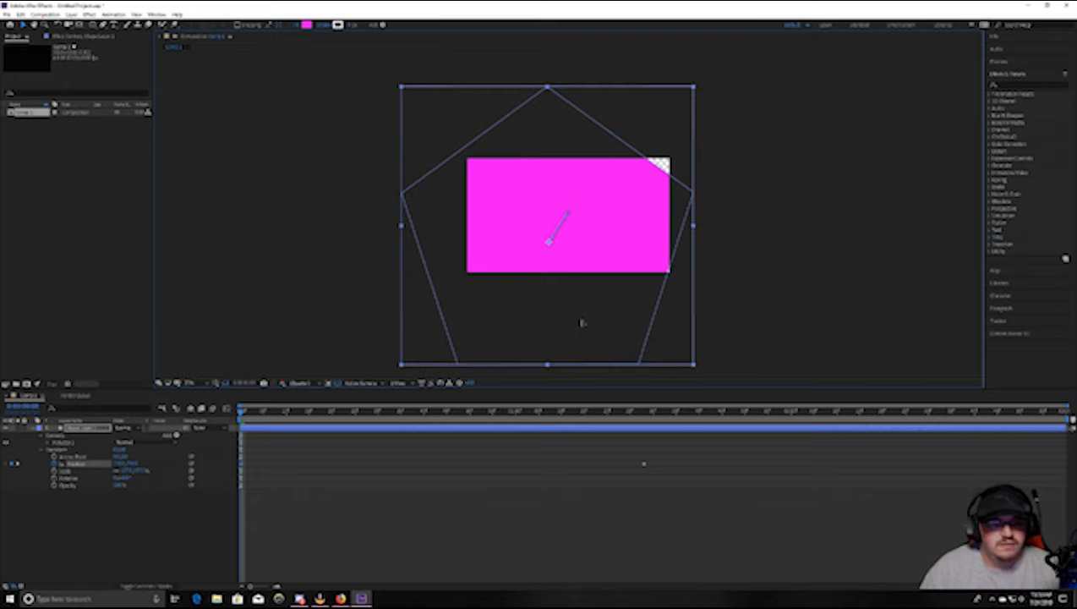
pyautogui.moveTo(582, 322); pyautogui.dragTo(567, 512)
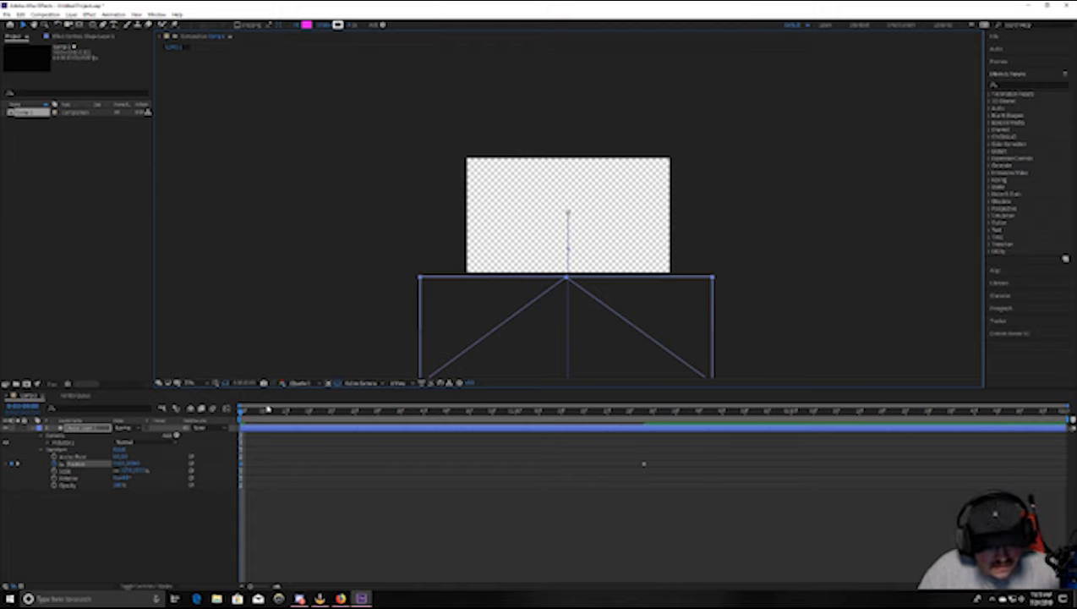
pyautogui.moveTo(243, 412)
pyautogui.mouseDown()
pyautogui.moveTo(746, 439)
pyautogui.moveTo(244, 409)
pyautogui.moveTo(725, 437)
pyautogui.moveTo(645, 429)
pyautogui.moveTo(658, 424)
pyautogui.mouseUp()
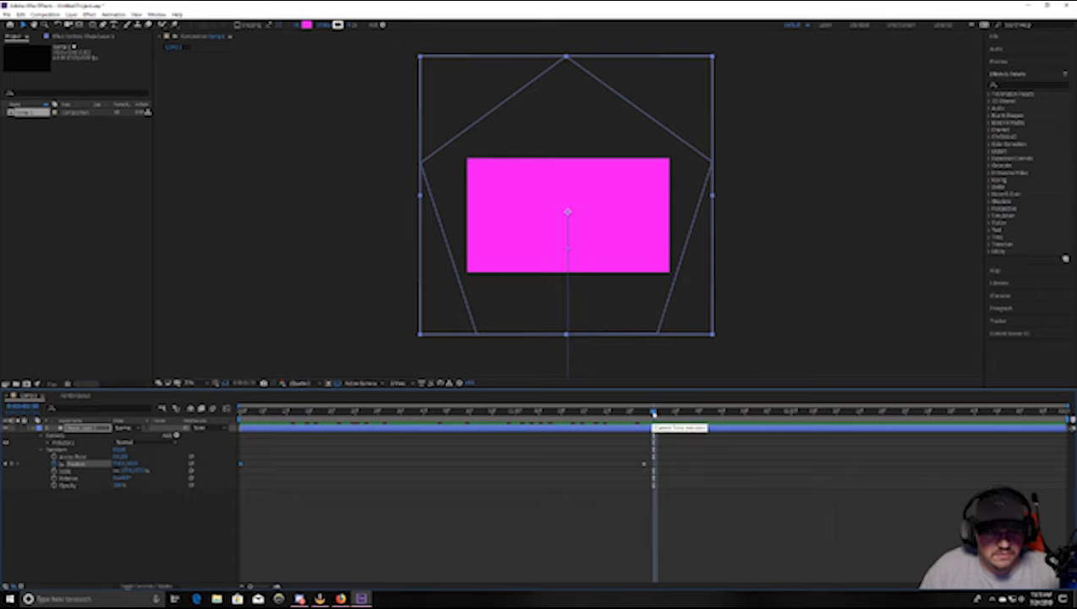
# Add a holding Position keyframe shortly after the midpoint, and at the timeline's end move the pentagon straight up, fully above the frame.
pyautogui.moveTo(655, 412); pyautogui.dragTo(661, 413)
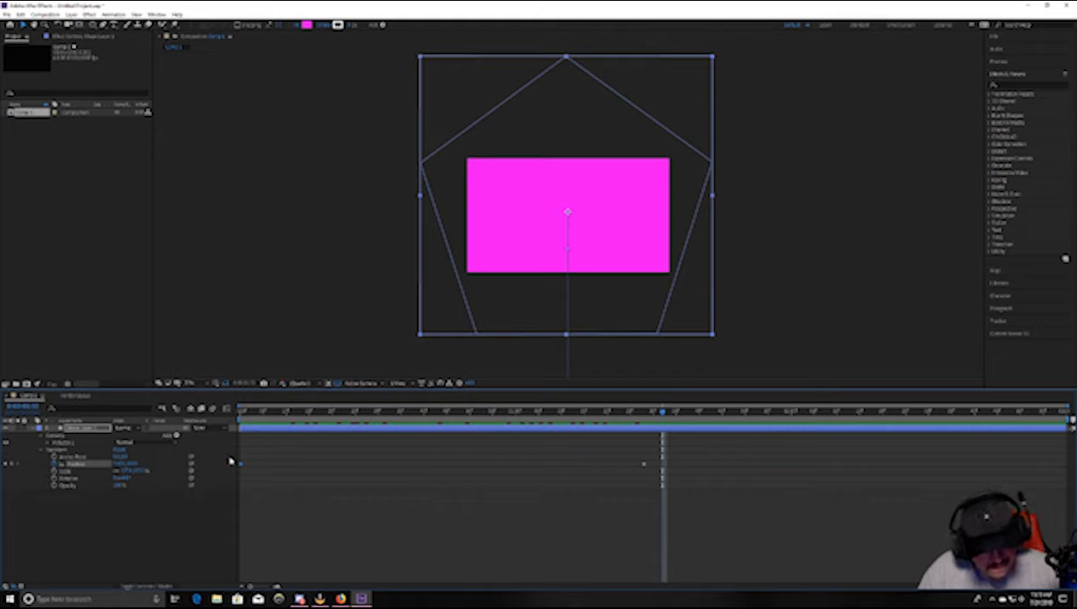
pyautogui.click(11, 465)
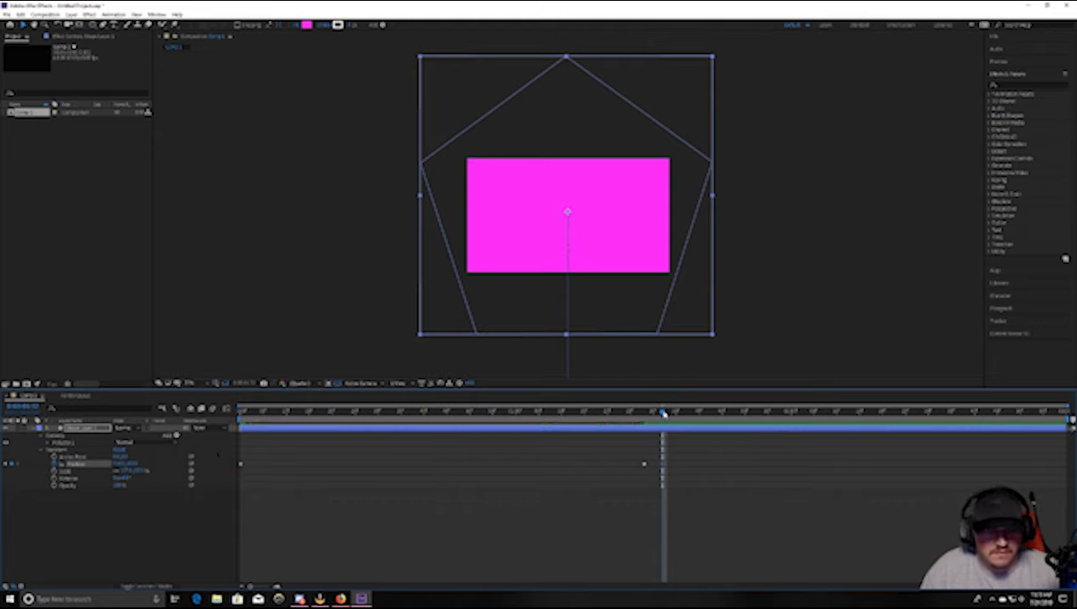
pyautogui.press('space')
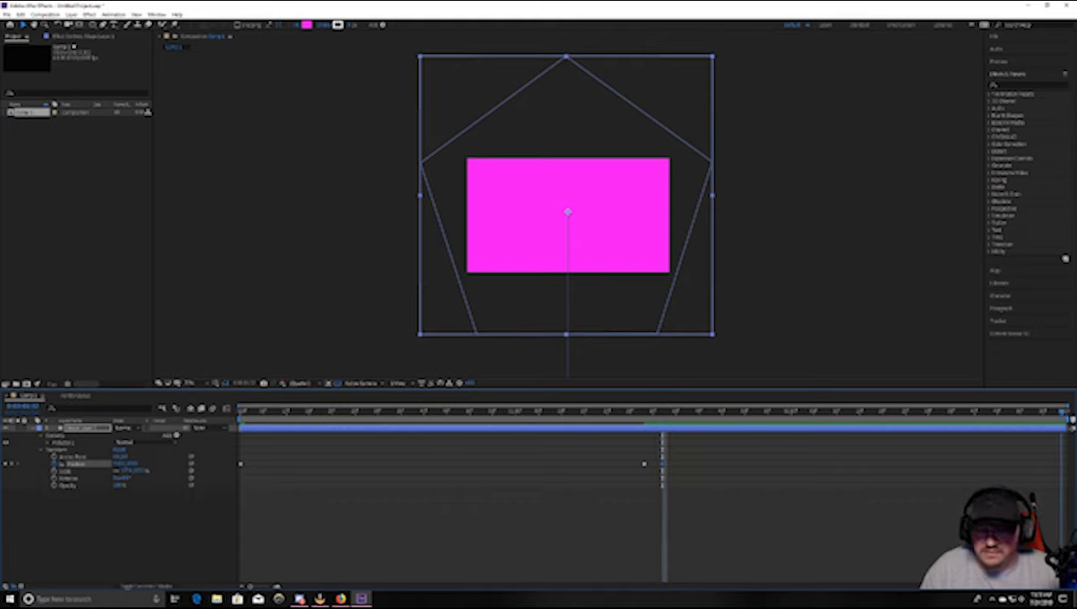
pyautogui.click(604, 293)
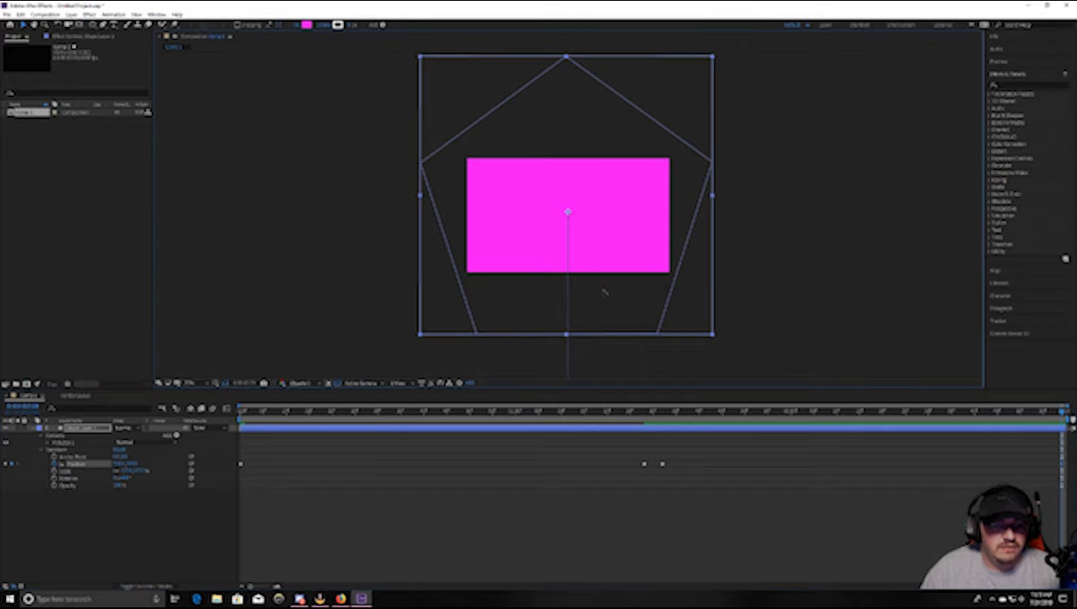
pyautogui.moveTo(604, 293); pyautogui.dragTo(618, 112)
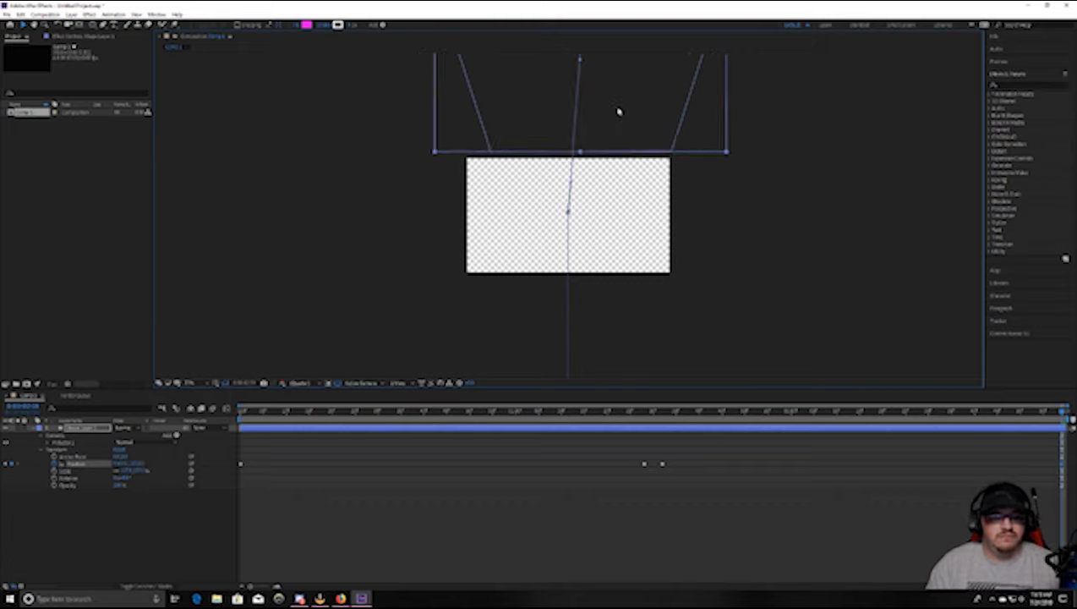
pyautogui.moveTo(618, 111); pyautogui.dragTo(605, 109)
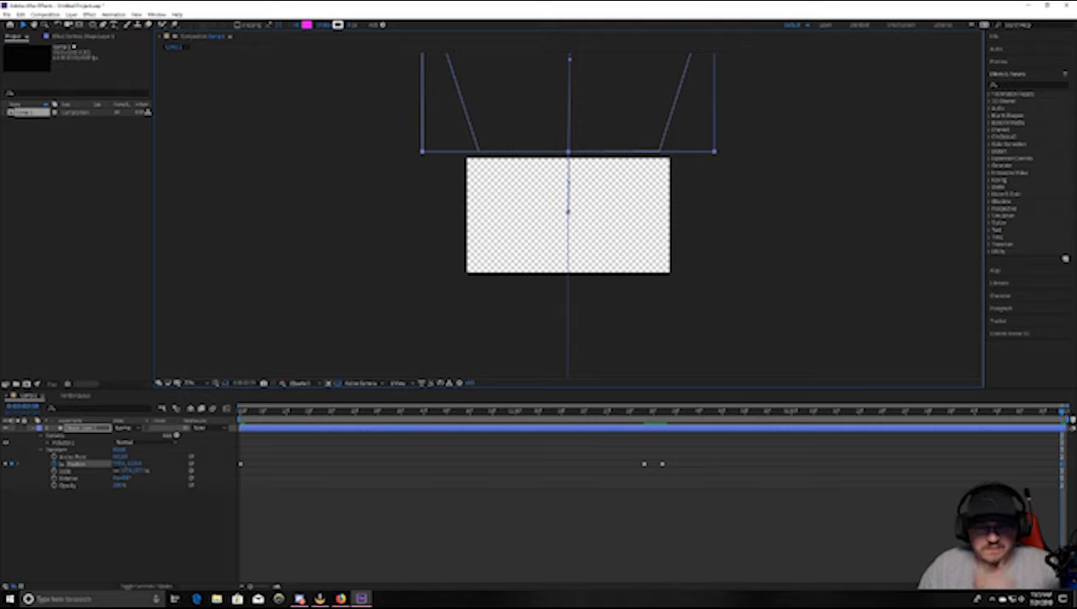
# Preview the pentagon's complete slide through the frame and return to the start of the timeline.
pyautogui.press('space')
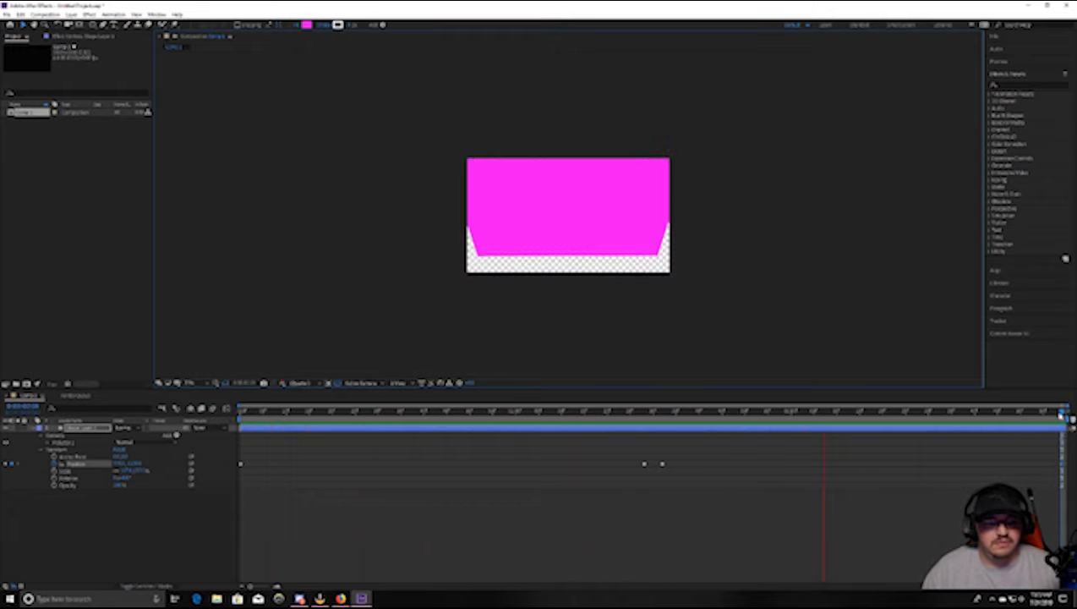
pyautogui.press('space')
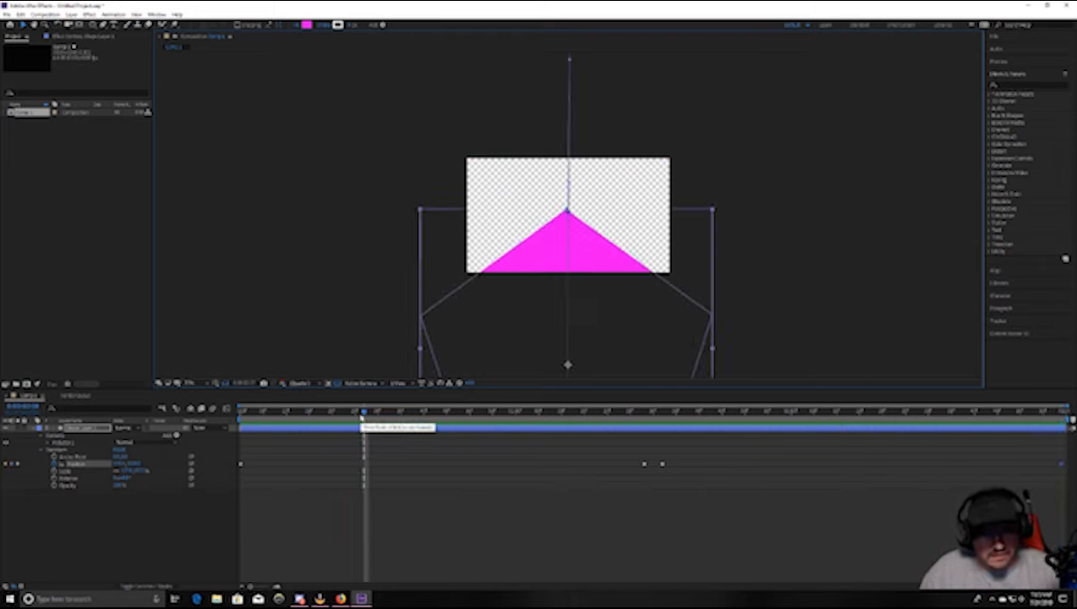
pyautogui.moveTo(364, 411); pyautogui.dragTo(241, 412)
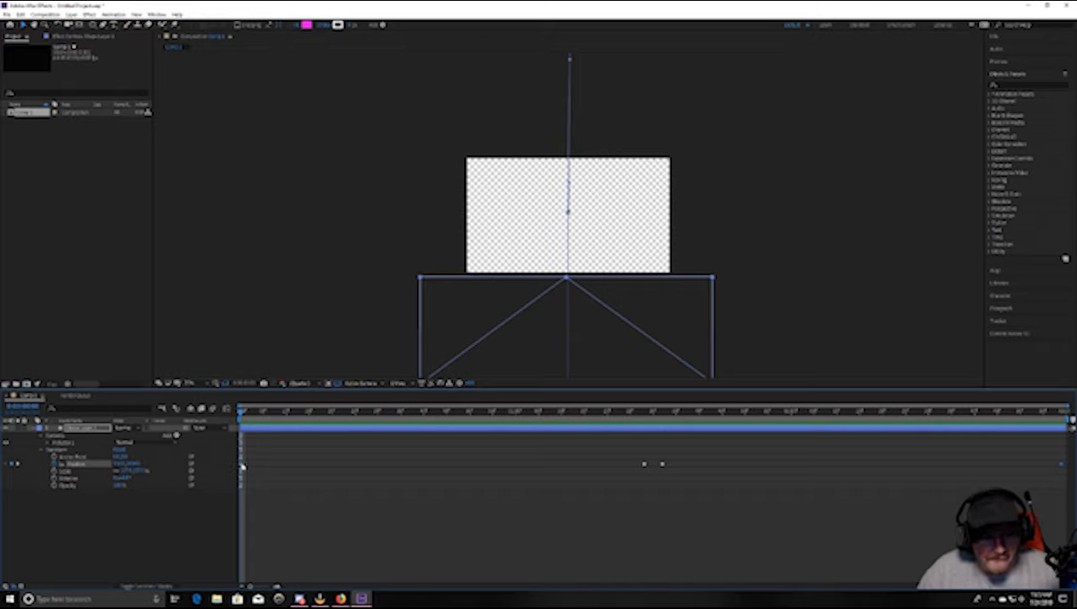
# Apply Easy Ease to all of the pentagon's Position keyframes and show their speed graph in the Graph Editor.
pyautogui.moveTo(237, 463); pyautogui.dragTo(652, 474)
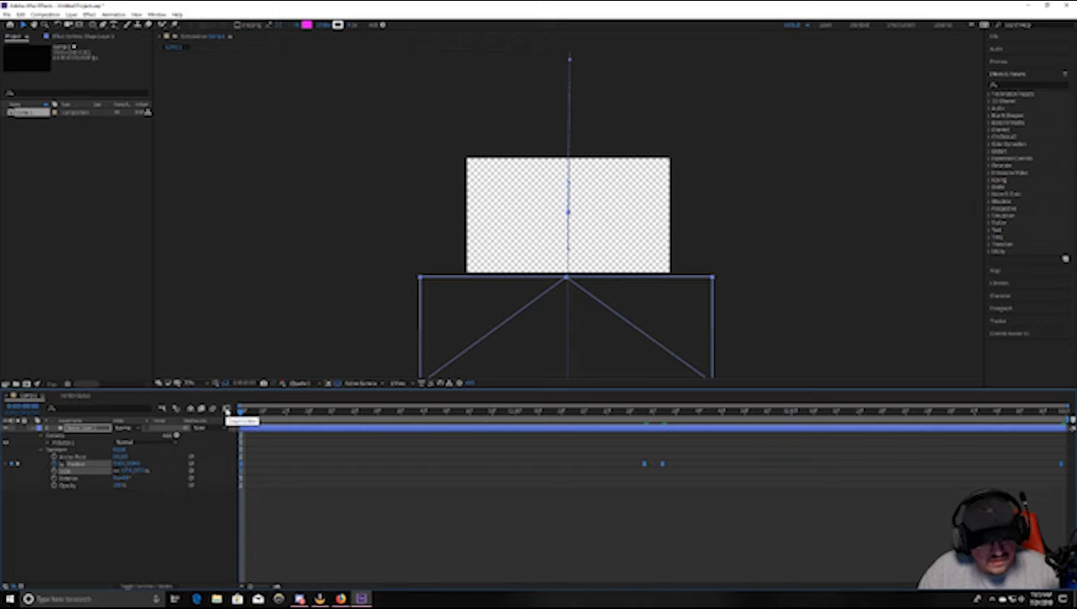
pyautogui.click(226, 409)
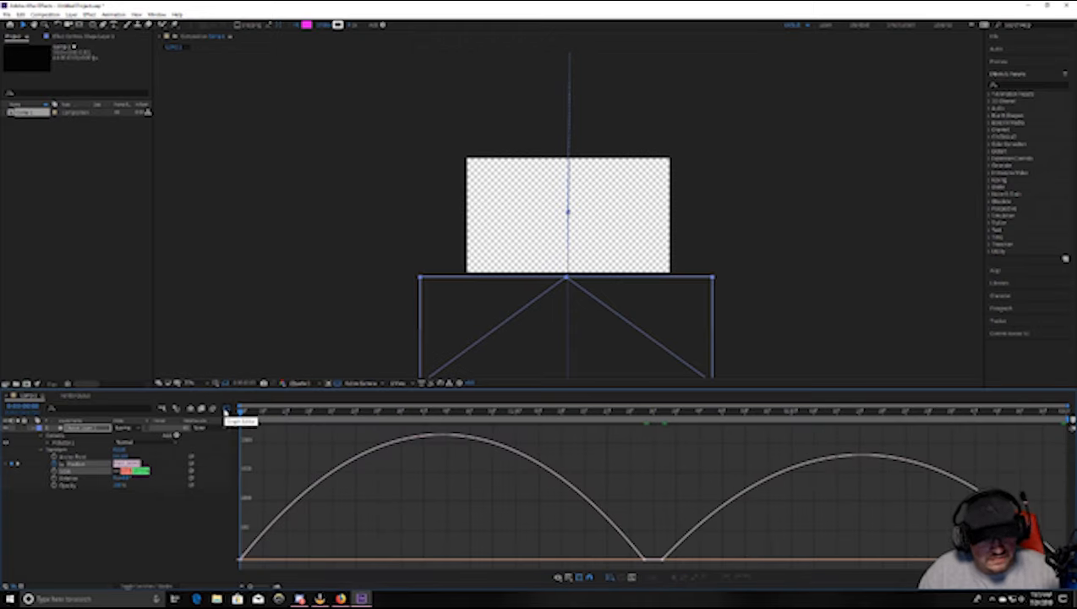
pyautogui.rightClick(377, 510)
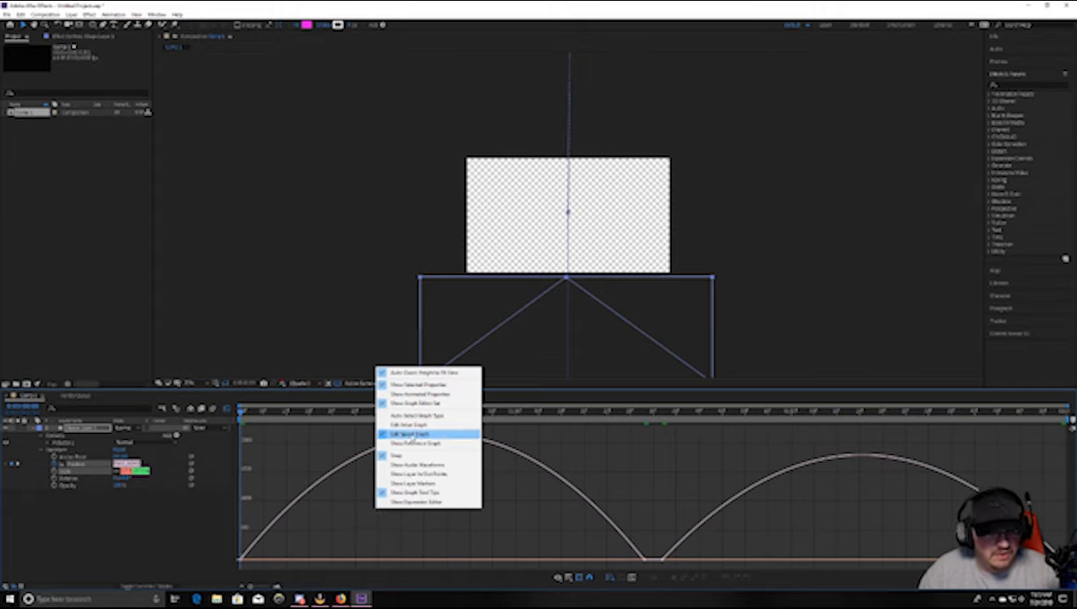
pyautogui.click(411, 434)
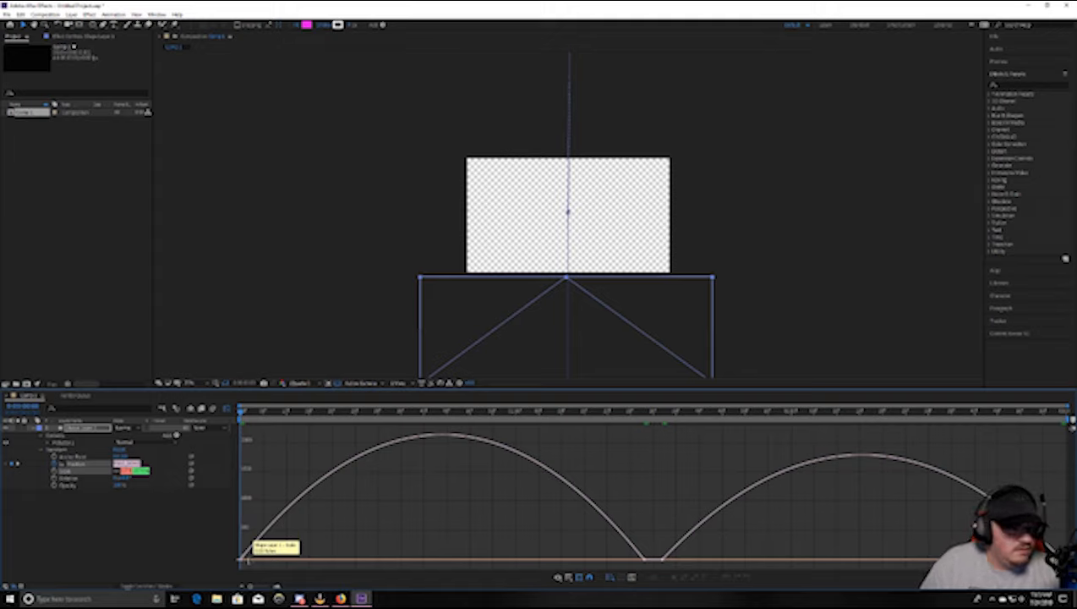
pyautogui.rightClick(377, 529)
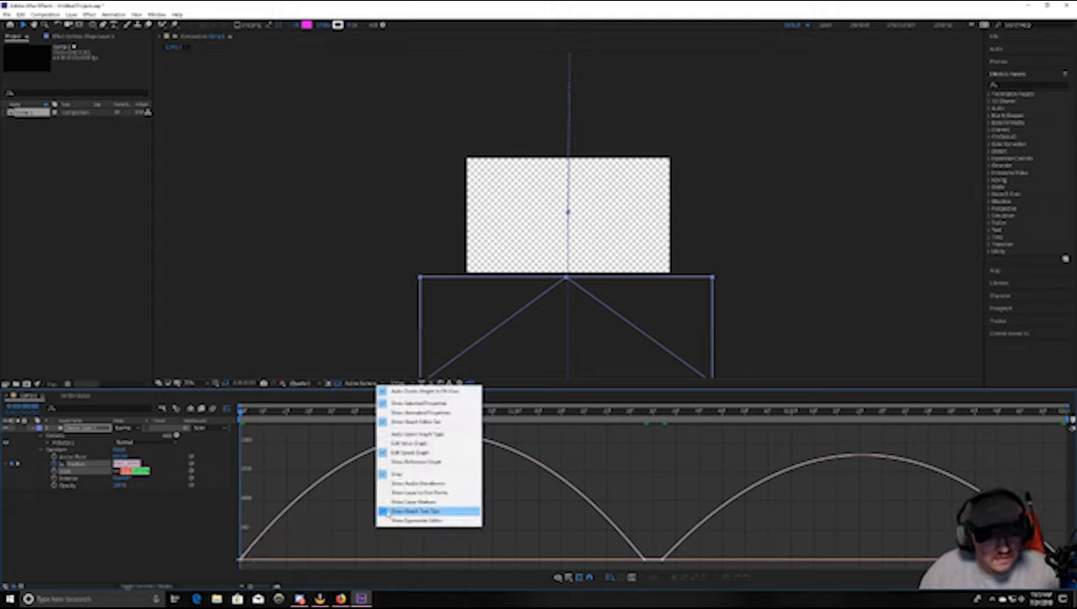
pyautogui.click(404, 452)
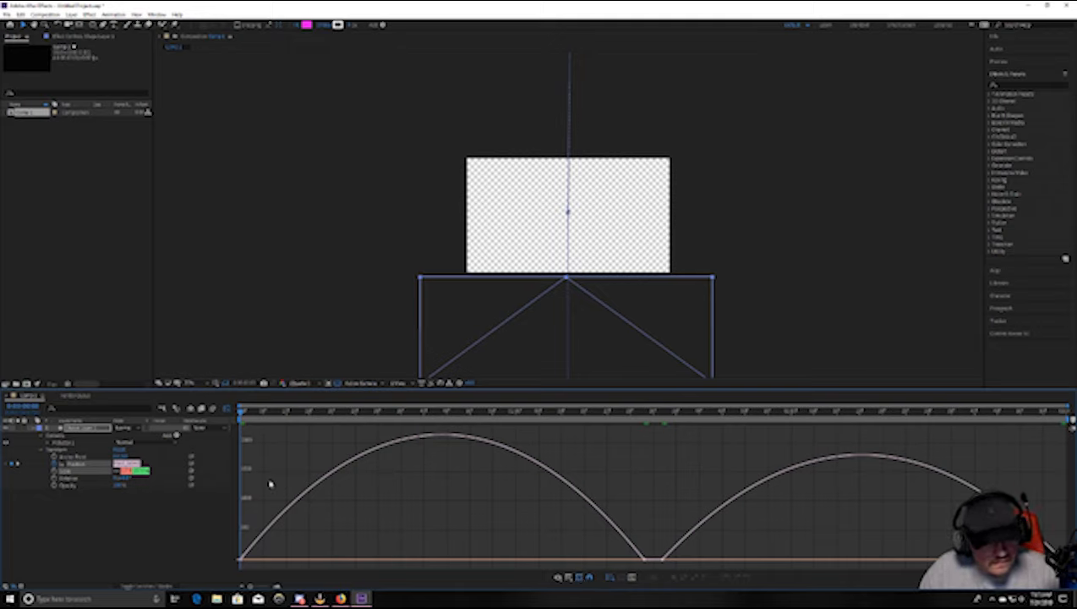
# Lengthen the first Position keyframe's outgoing ease so the pentagon's rise peaks in speed later, and preview the motion.
pyautogui.press('space')
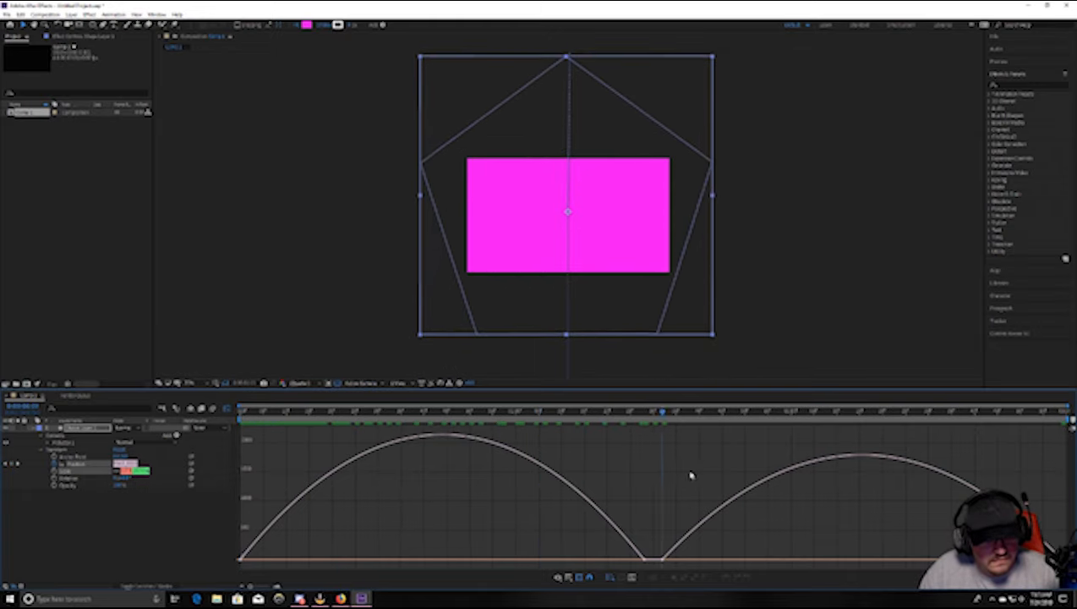
pyautogui.press('space')
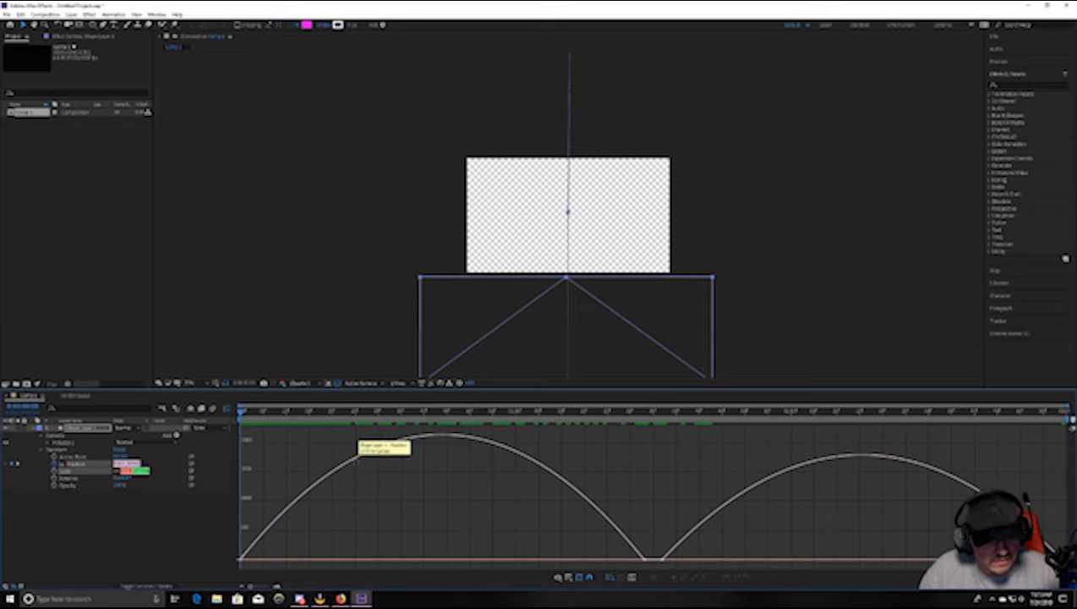
pyautogui.click(355, 465)
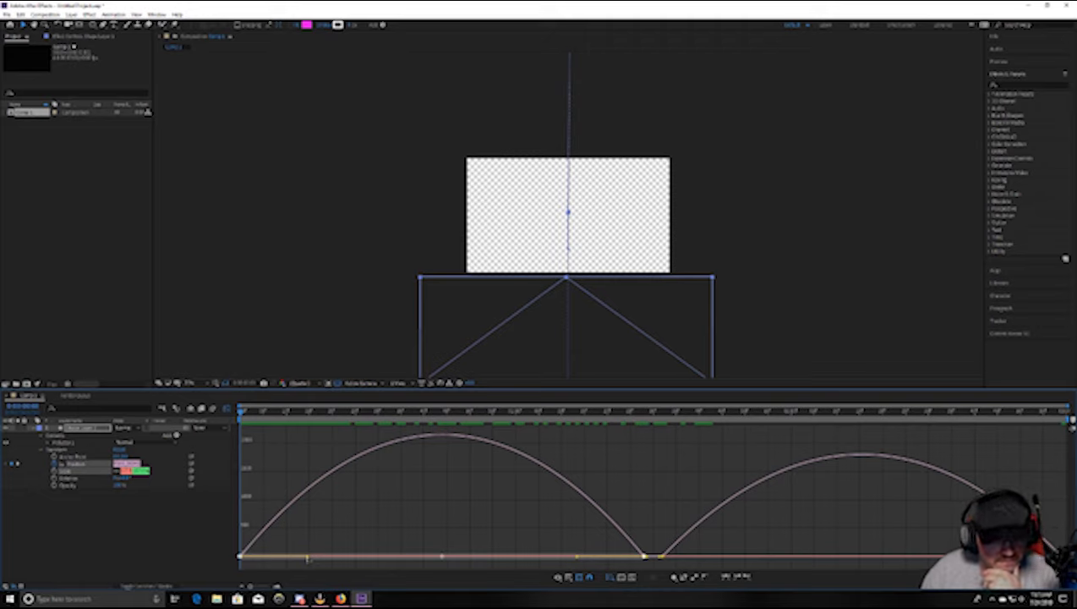
pyautogui.moveTo(307, 558); pyautogui.dragTo(387, 566)
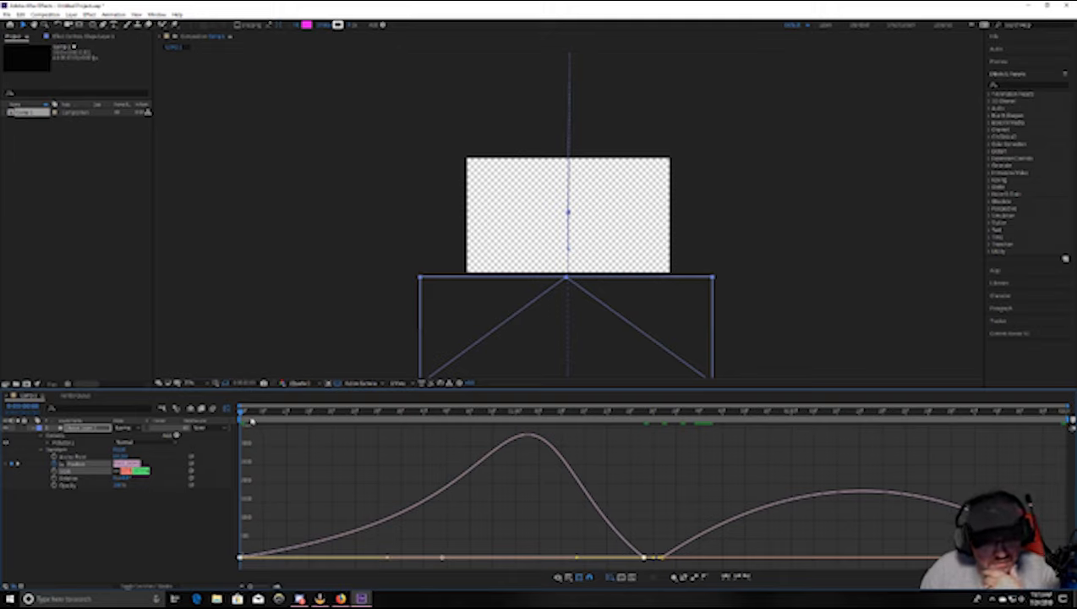
pyautogui.moveTo(241, 413); pyautogui.dragTo(180, 501)
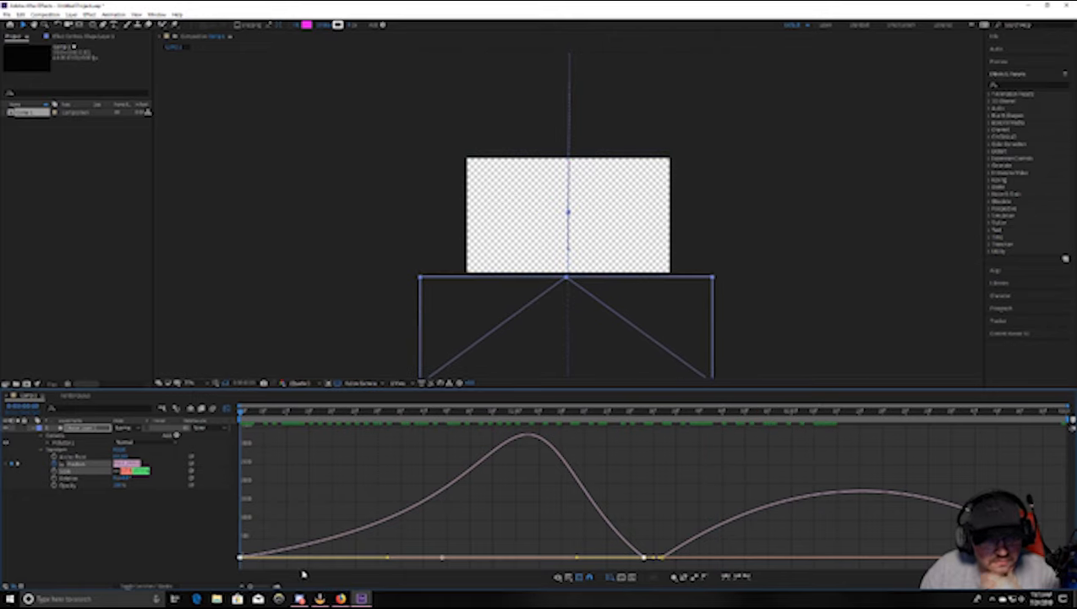
pyautogui.press('space')
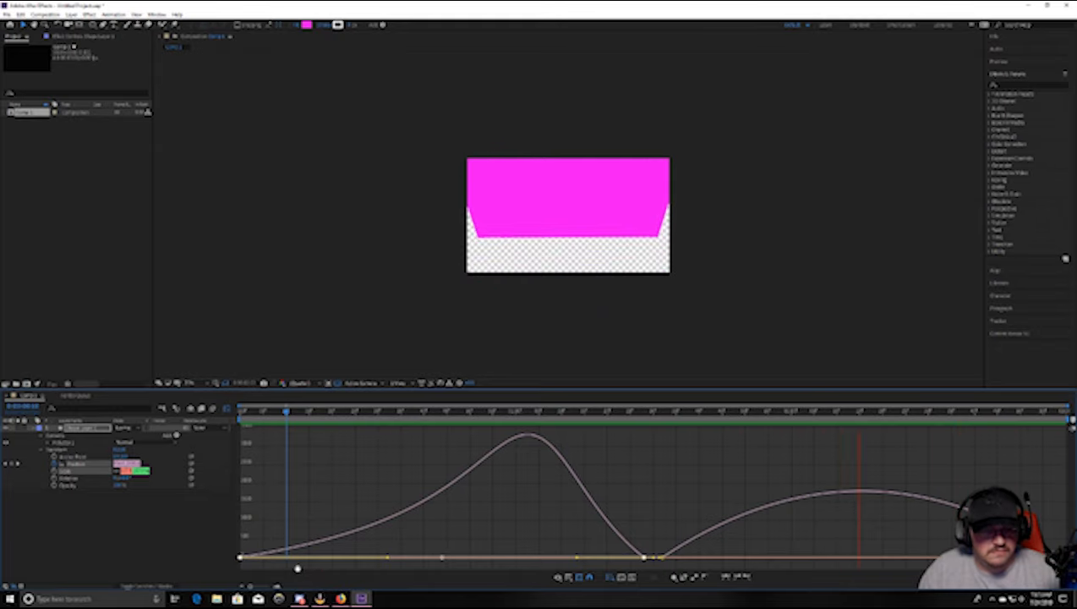
pyautogui.press('space')
# Lengthen the incoming ease of the last Position keyframe so the pentagon's exit peaks in speed earlier and slows gradually.
pyautogui.click(196, 535)
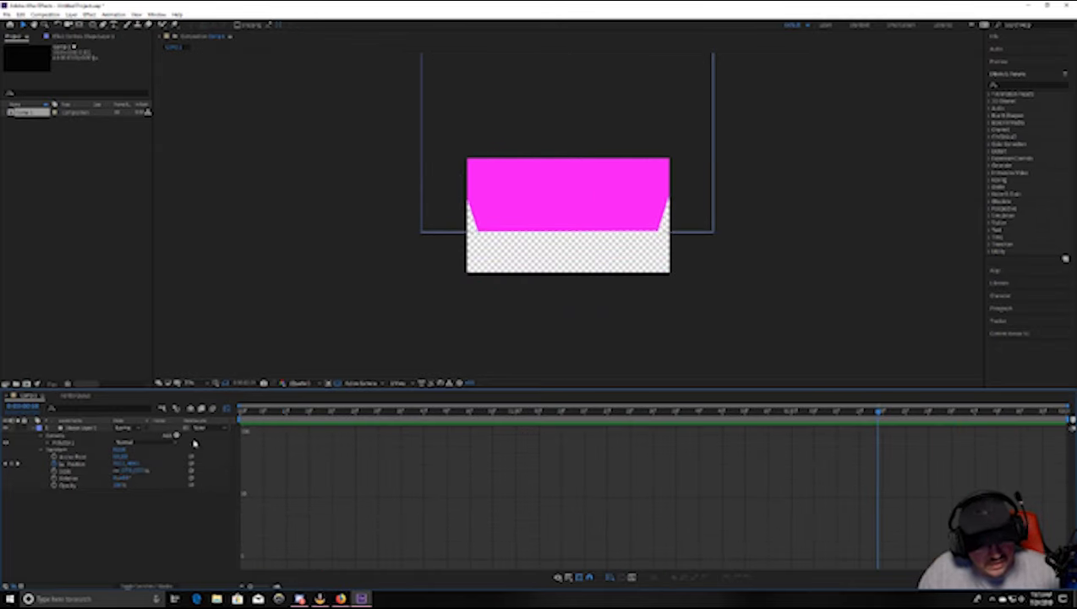
pyautogui.click(225, 410)
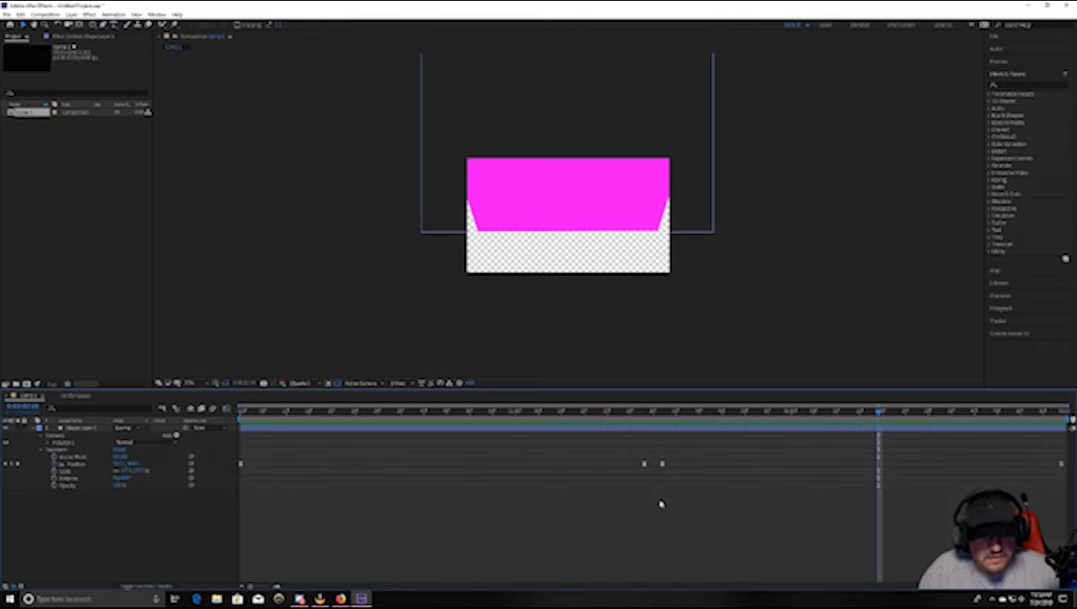
pyautogui.moveTo(656, 458); pyautogui.dragTo(1074, 475)
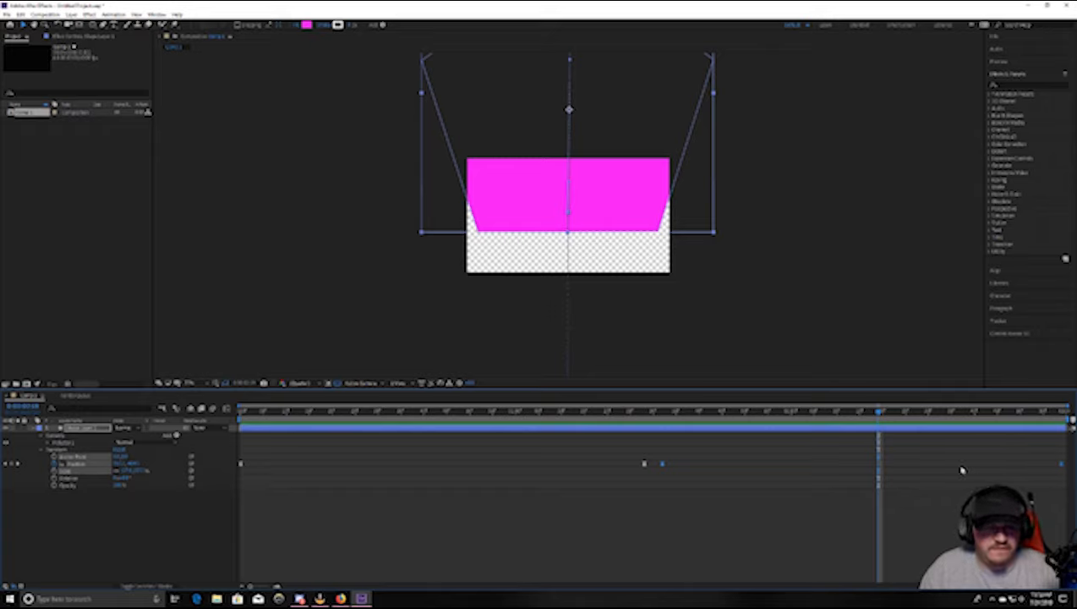
pyautogui.click(228, 409)
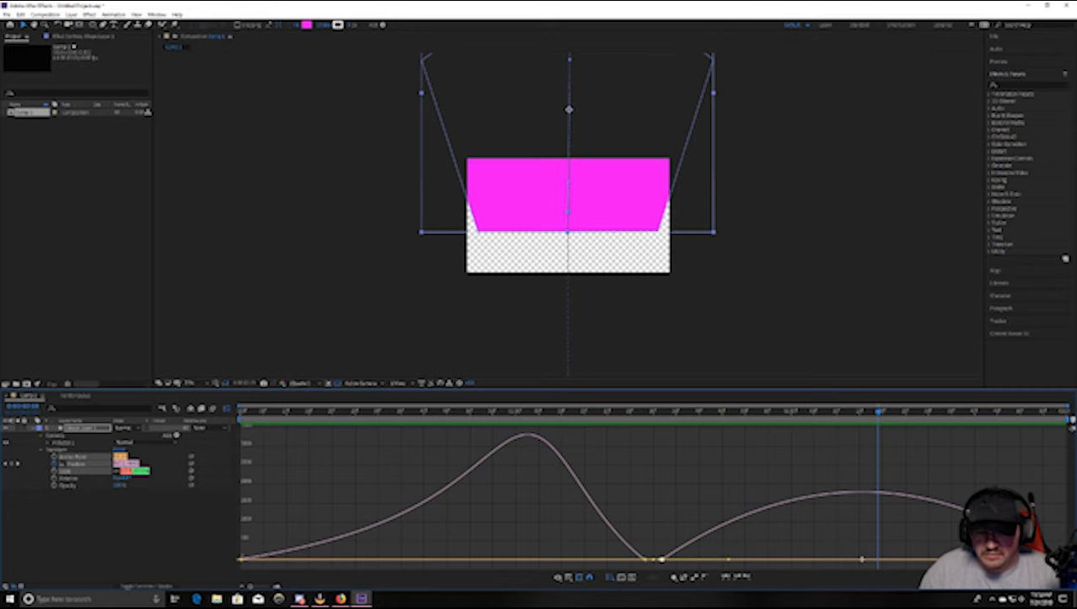
pyautogui.moveTo(996, 558); pyautogui.dragTo(895, 560)
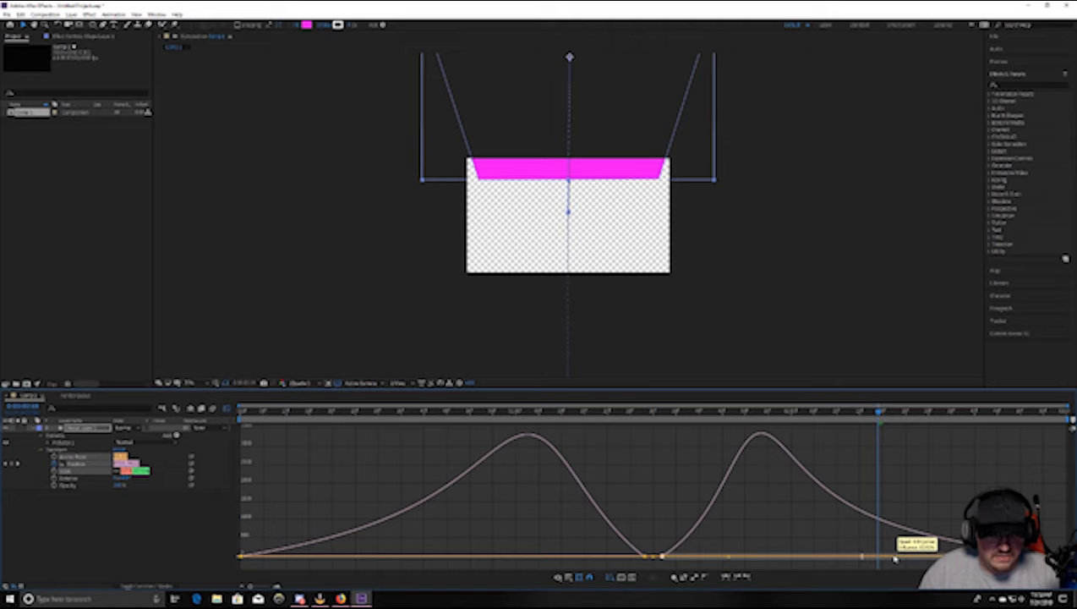
pyautogui.moveTo(894, 557); pyautogui.dragTo(894, 557)
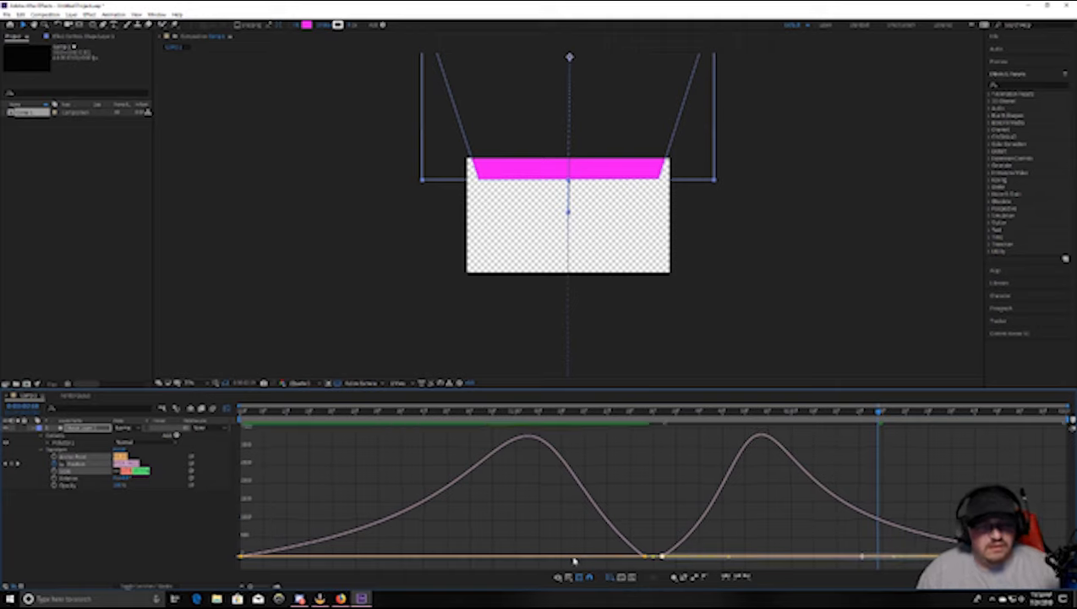
# Preview the transition with both adjusted speed curves and return from the Graph Editor to the keyframe view.
pyautogui.press('space')
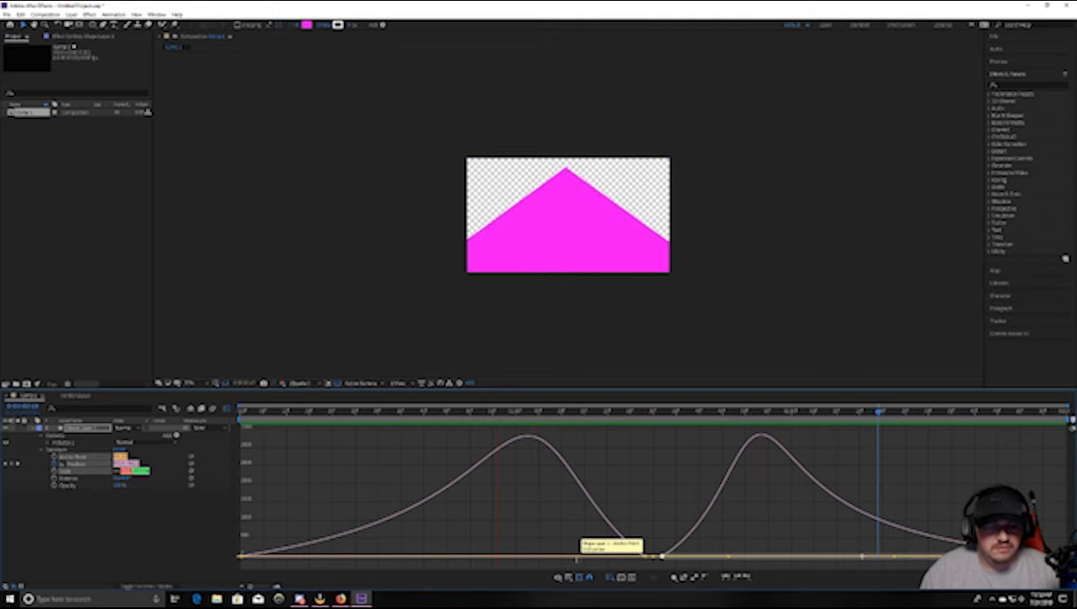
pyautogui.click(213, 542)
pyautogui.press('space')
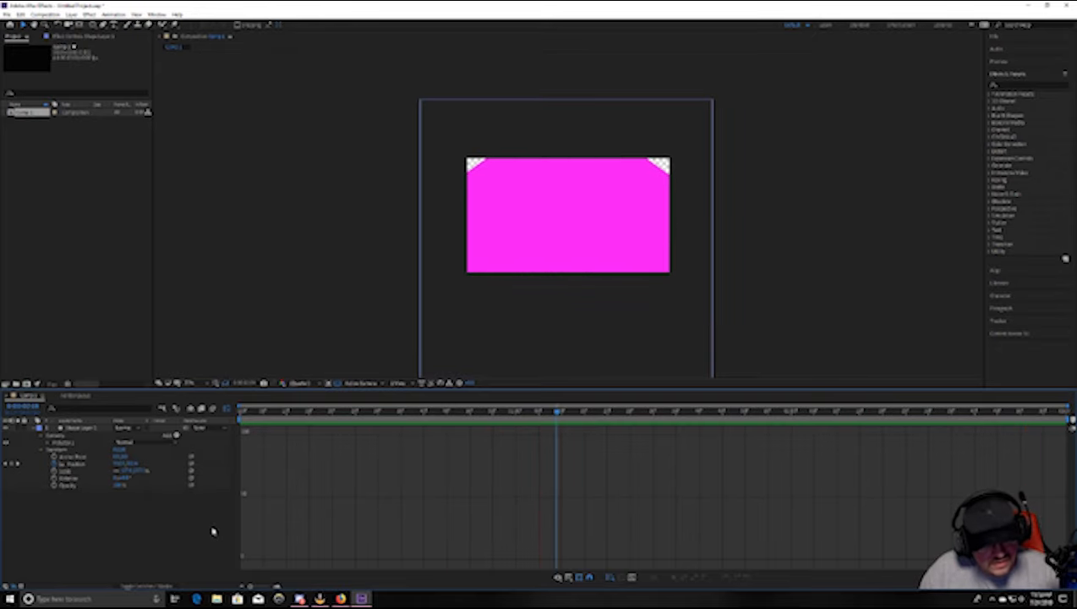
pyautogui.click(227, 409)
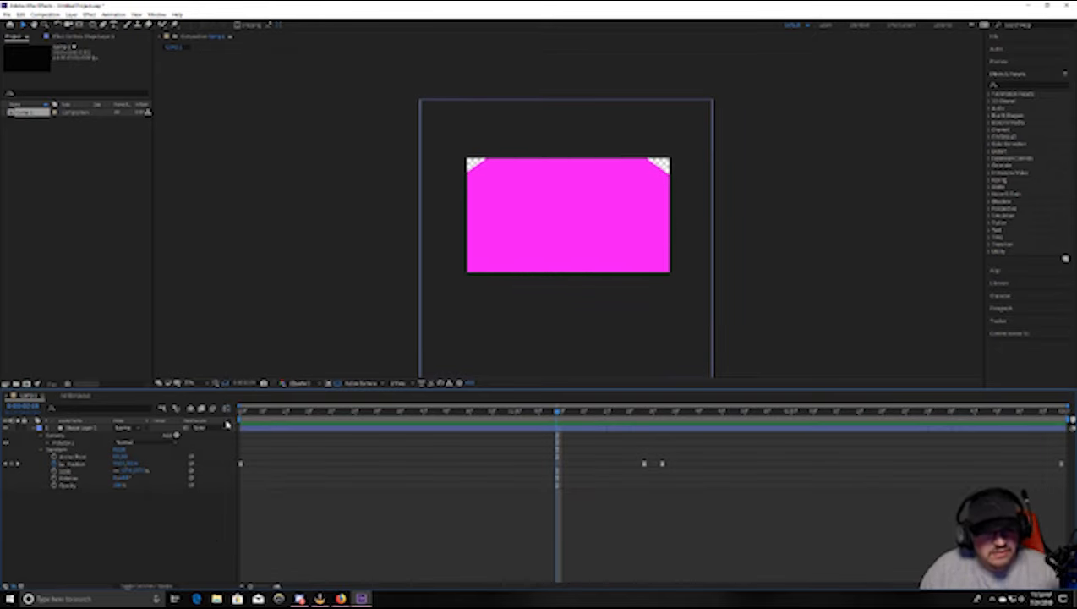
pyautogui.moveTo(620, 289)
pyautogui.mouseDown()
pyautogui.moveTo(619, 362)
pyautogui.moveTo(617, 300)
pyautogui.mouseUp()
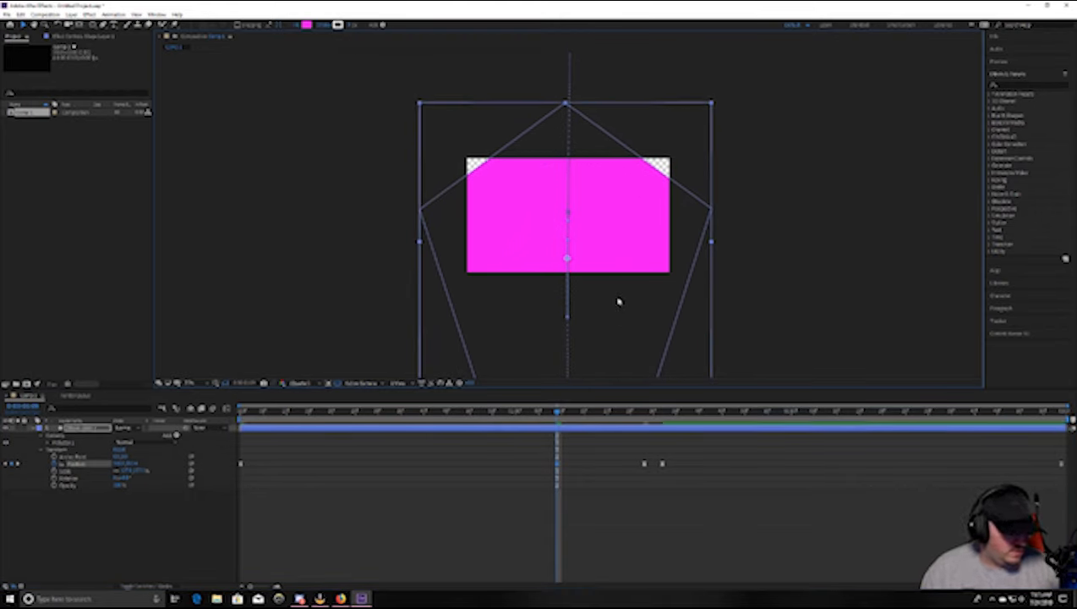
pyautogui.hotkey('ctrl', 'z')
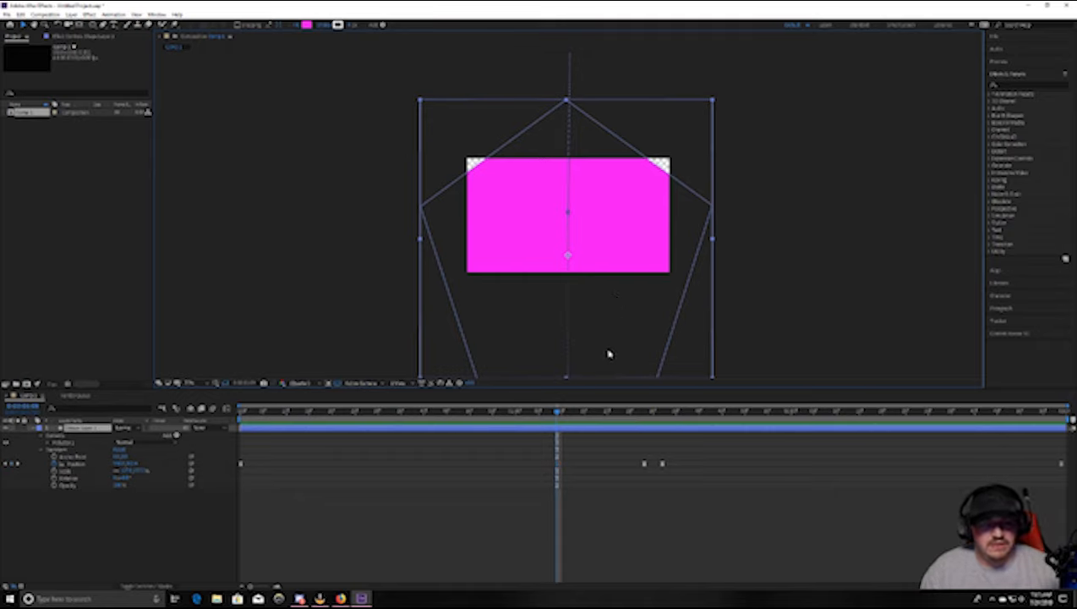
pyautogui.click(296, 363)
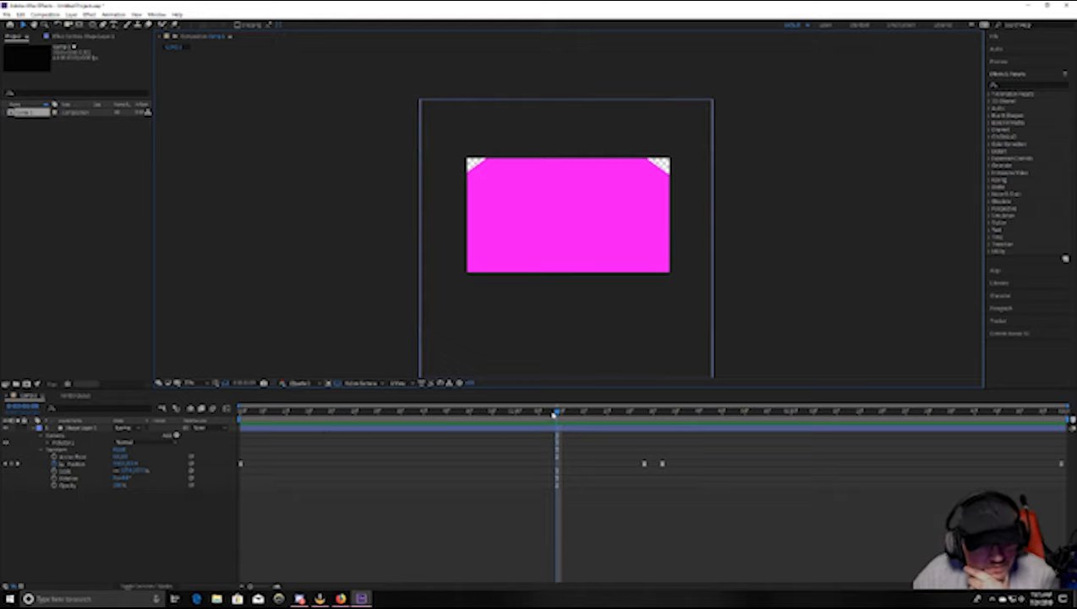
# Return to the start of the composition and duplicate the magenta pentagon's shape layer with its Position animation.
pyautogui.moveTo(554, 414); pyautogui.dragTo(190, 421)
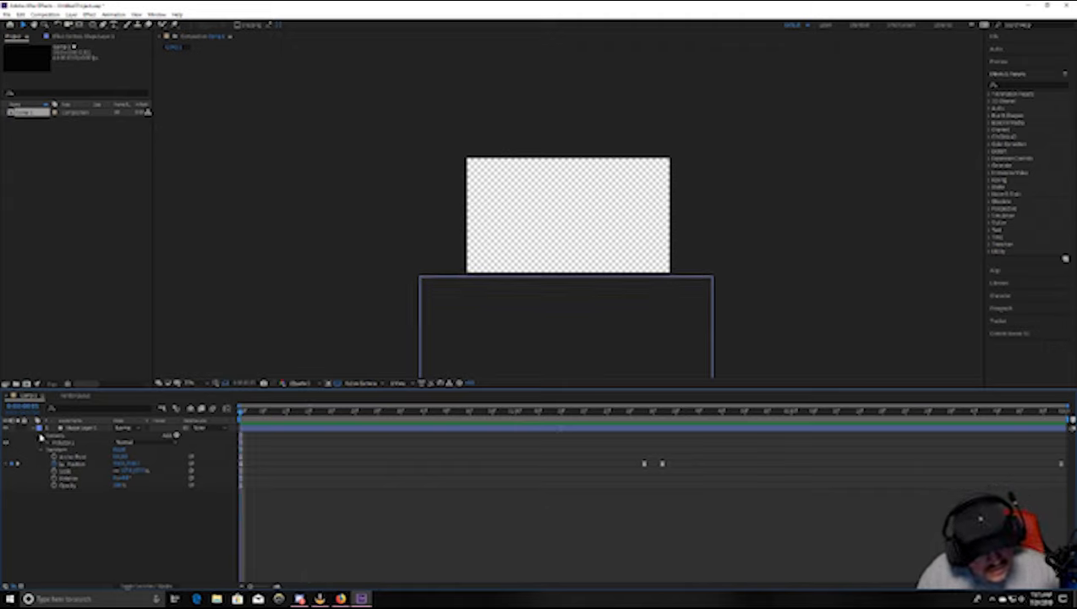
pyautogui.click(37, 429)
pyautogui.click(86, 429)
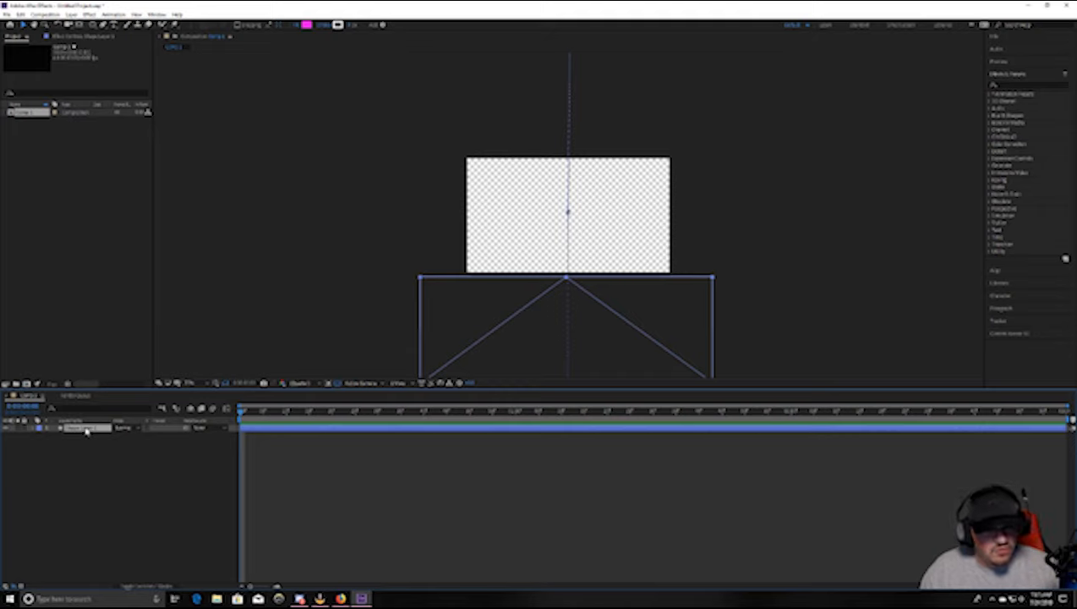
pyautogui.hotkey('ctrl', 'd')
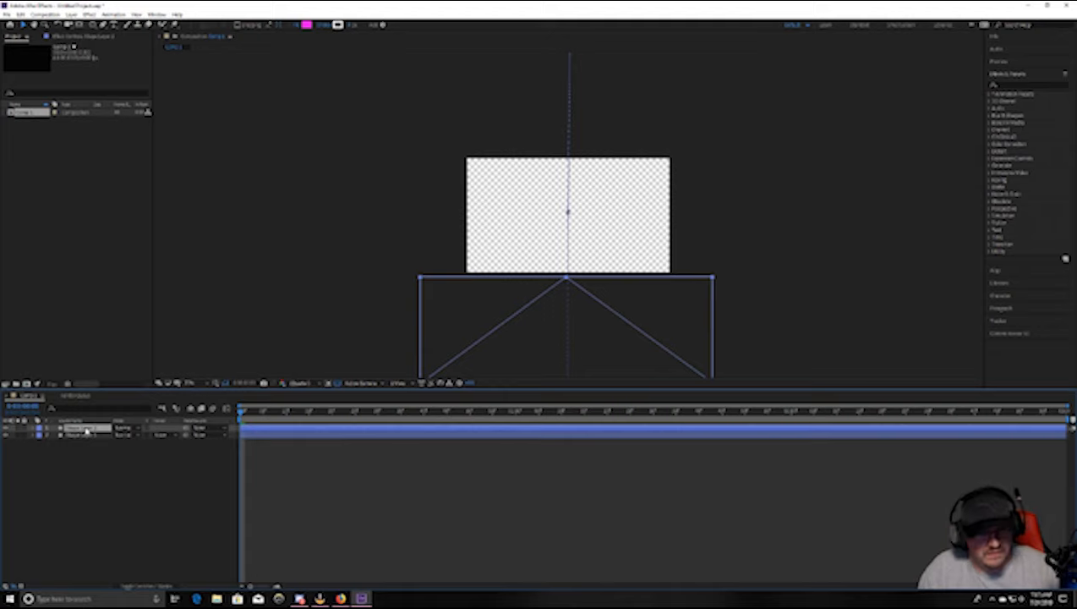
# Change the fill of the upper pentagon copy from magenta to bright blue.
pyautogui.click(34, 429)
pyautogui.rightClick(80, 453)
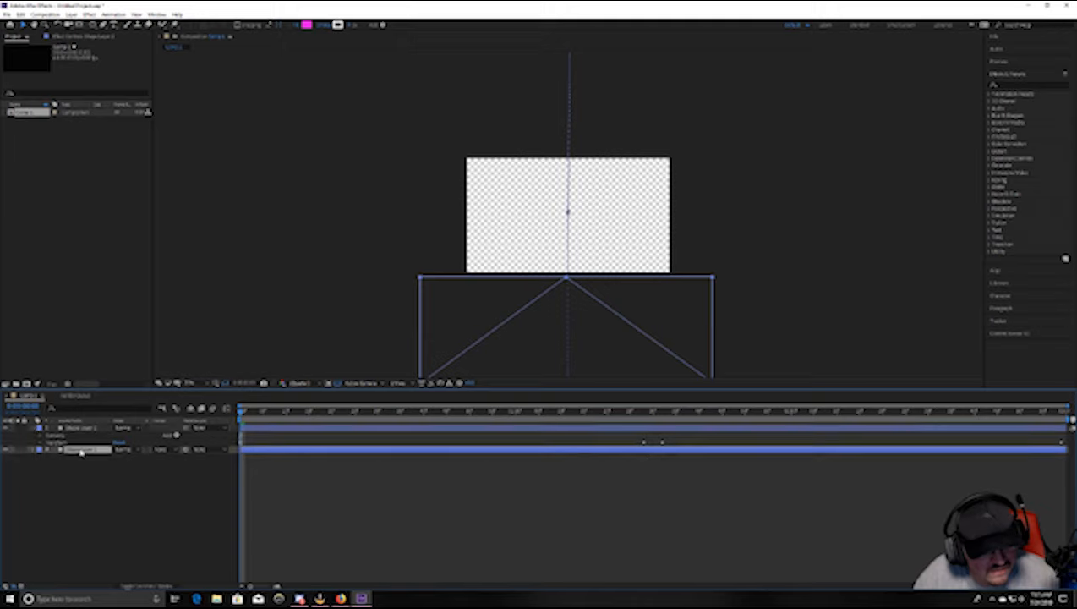
pyautogui.click(101, 461)
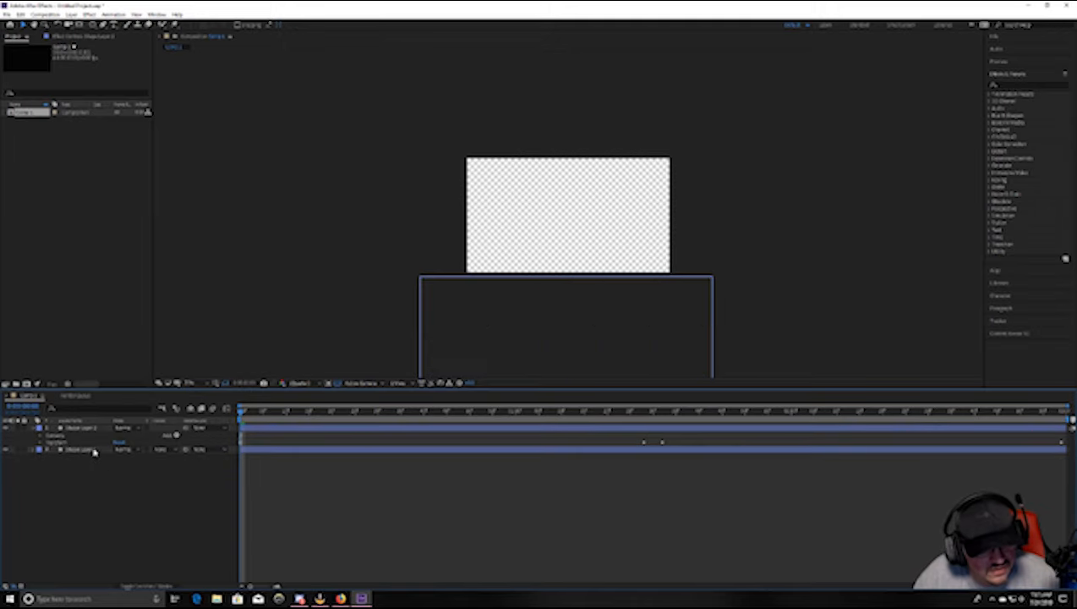
pyautogui.click(90, 450)
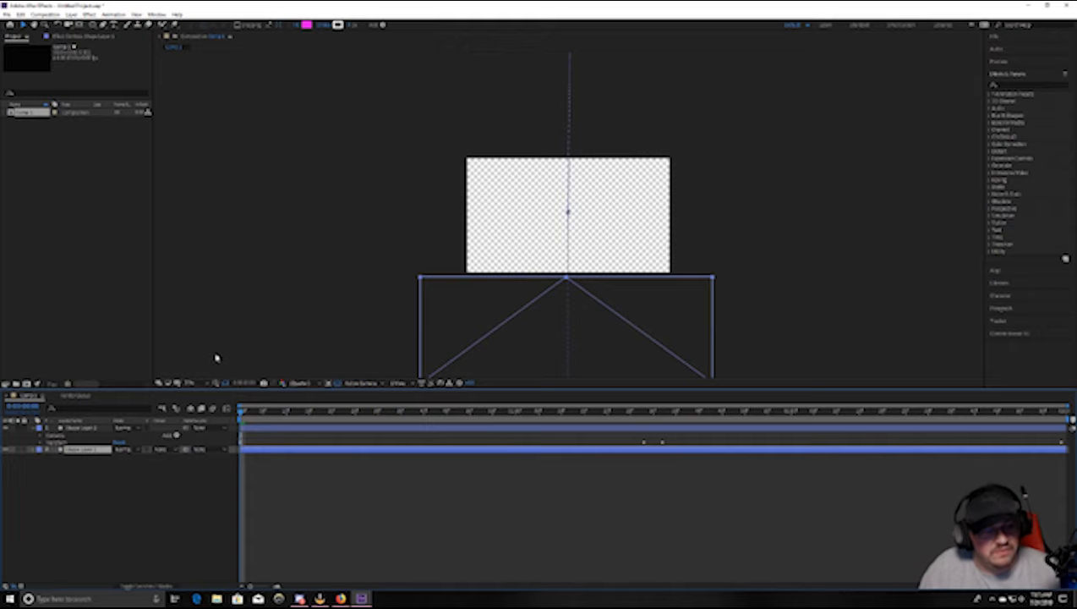
pyautogui.click(85, 429)
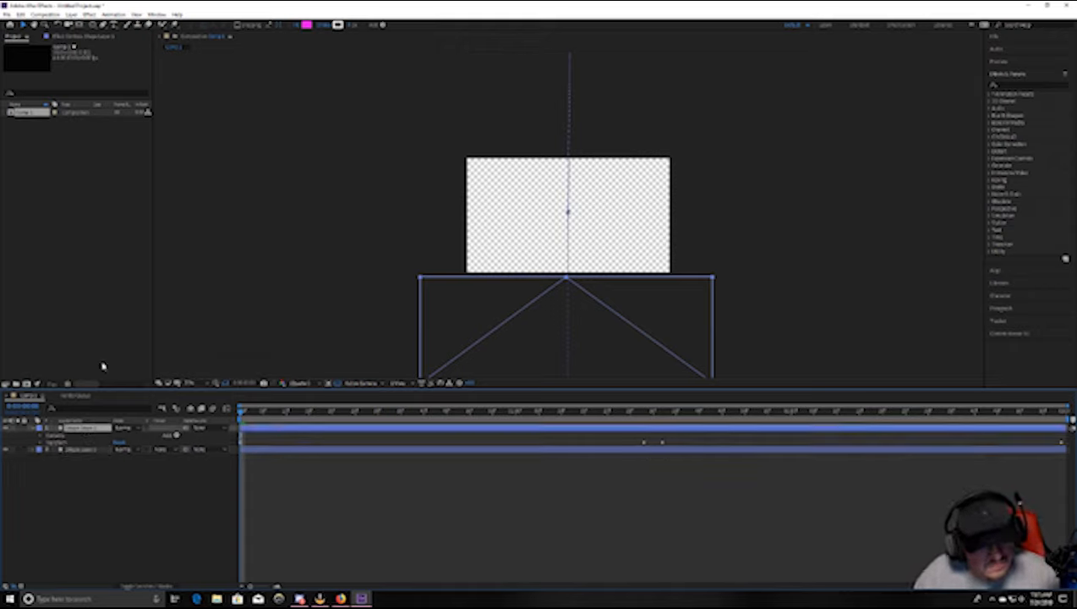
pyautogui.click(306, 26)
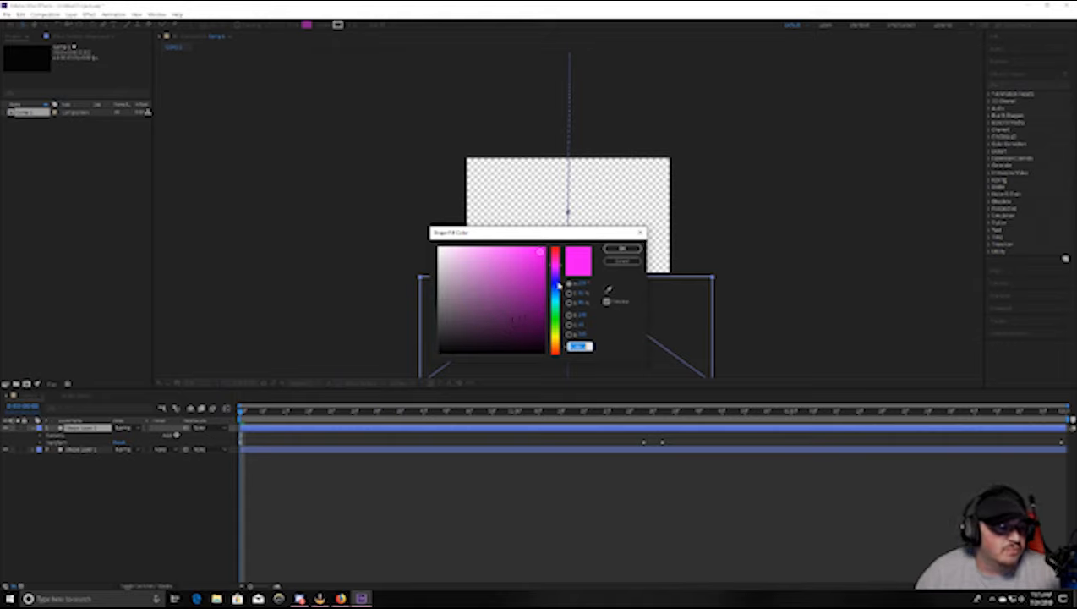
pyautogui.click(557, 298)
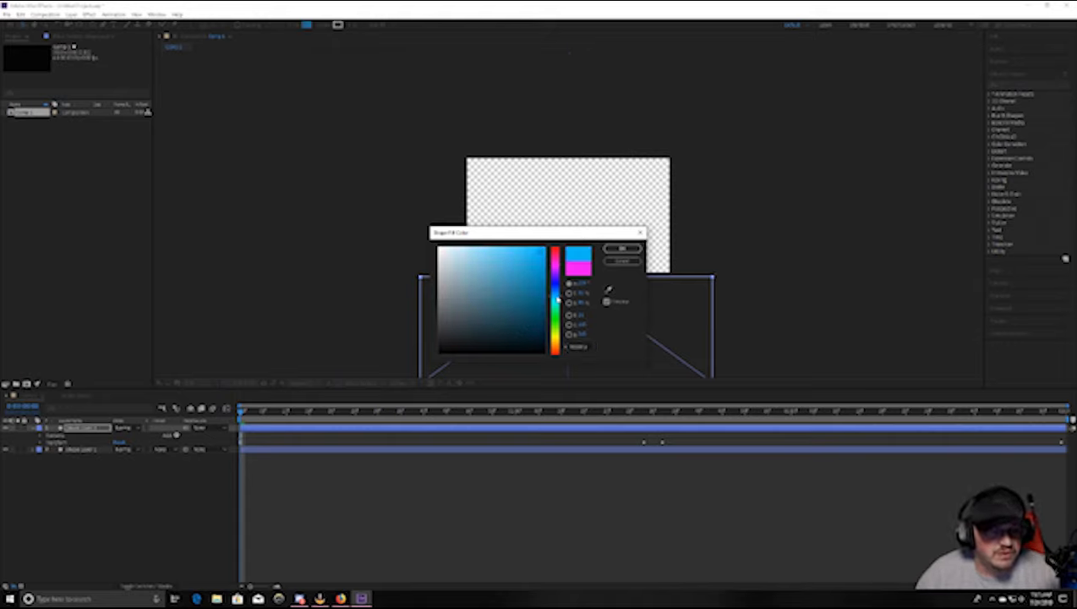
pyautogui.click(622, 249)
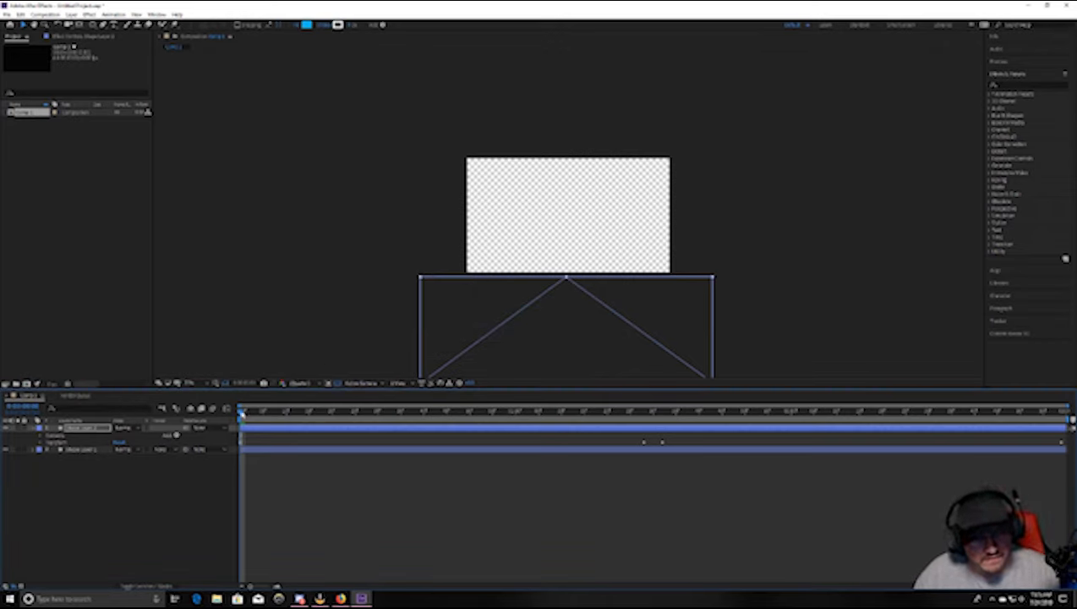
# Shift the blue pentagon slightly lower just after the start of its rise, adding a Position keyframe there.
pyautogui.moveTo(242, 412); pyautogui.dragTo(188, 418)
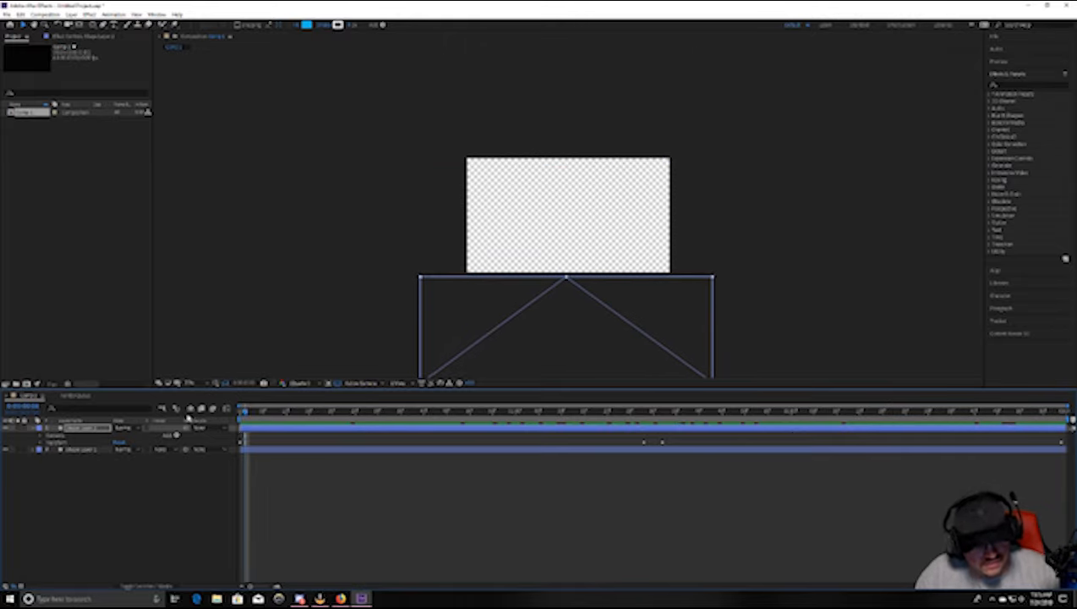
pyautogui.click(39, 444)
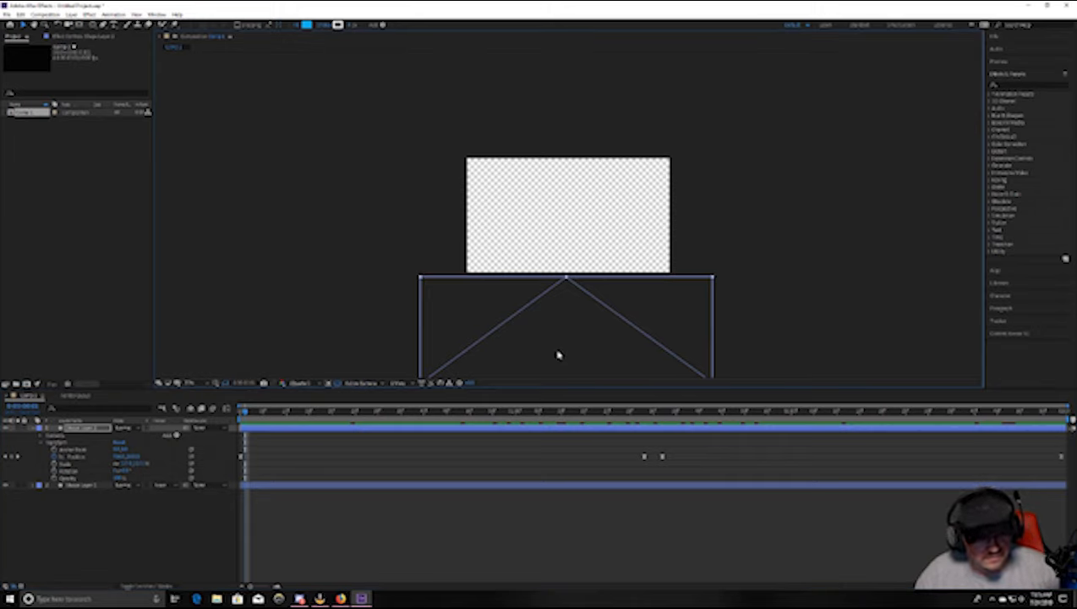
pyautogui.click(240, 455)
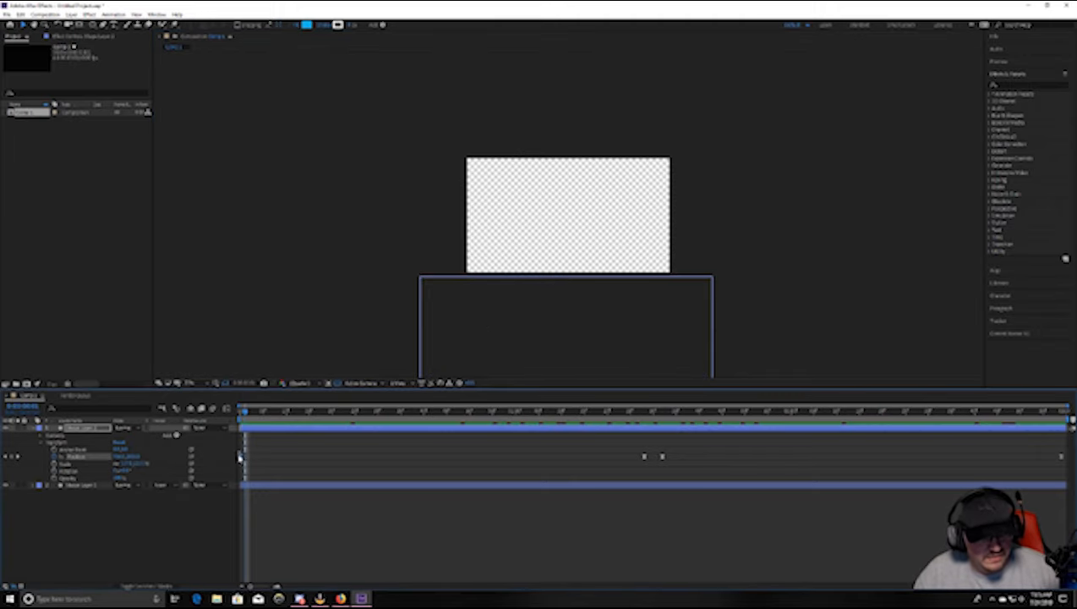
pyautogui.moveTo(239, 452); pyautogui.dragTo(651, 460)
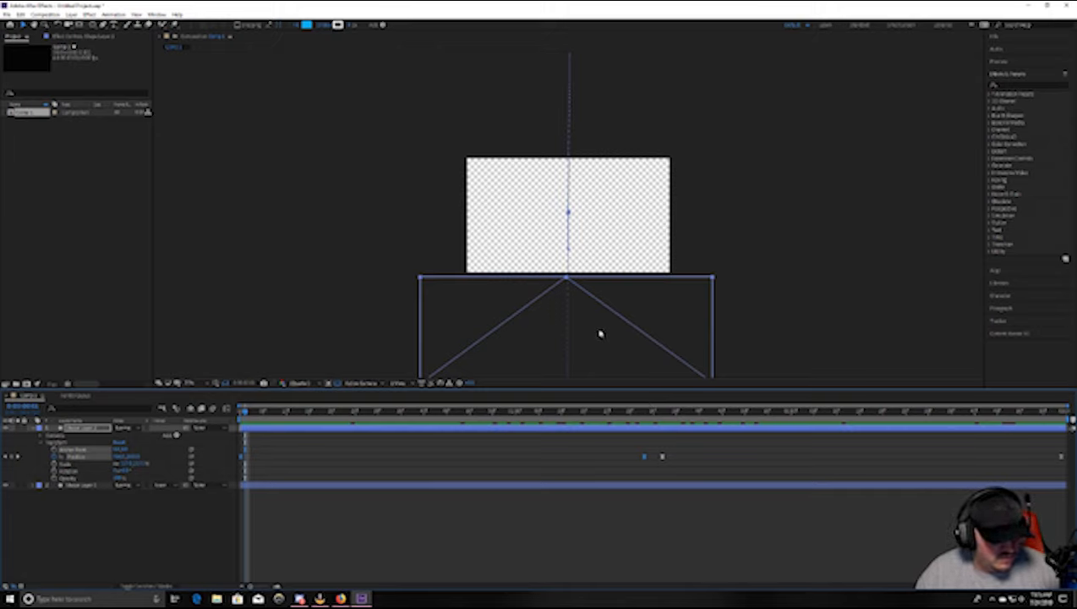
pyautogui.moveTo(600, 333); pyautogui.dragTo(599, 345)
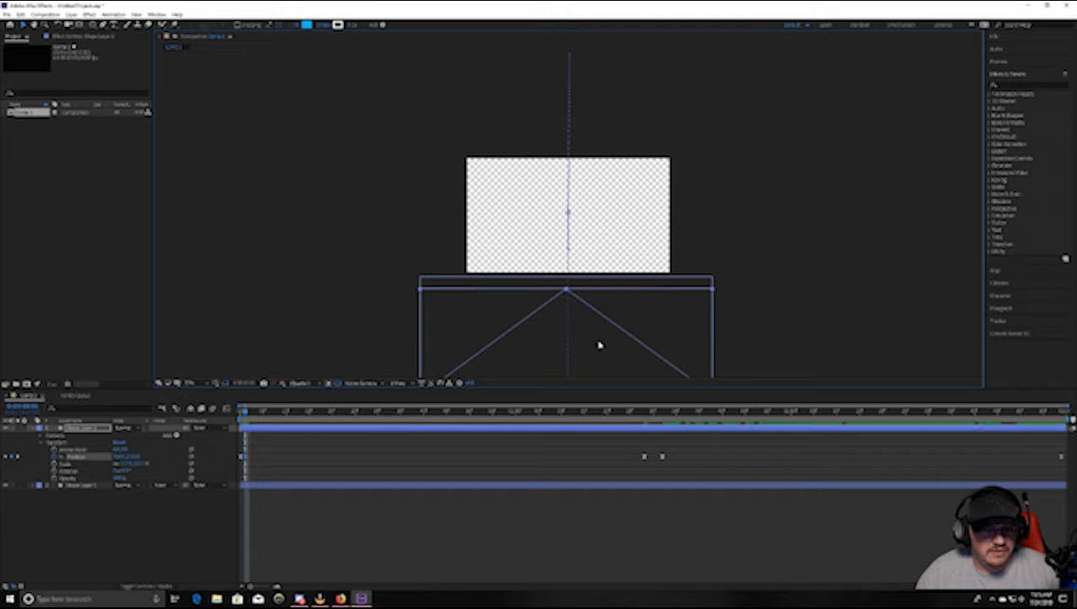
# Shift the blue pentagon slightly higher midway through its exit, adding a Position keyframe, and preview the two-colour transition.
pyautogui.click(663, 456)
pyautogui.moveTo(660, 457); pyautogui.dragTo(1069, 467)
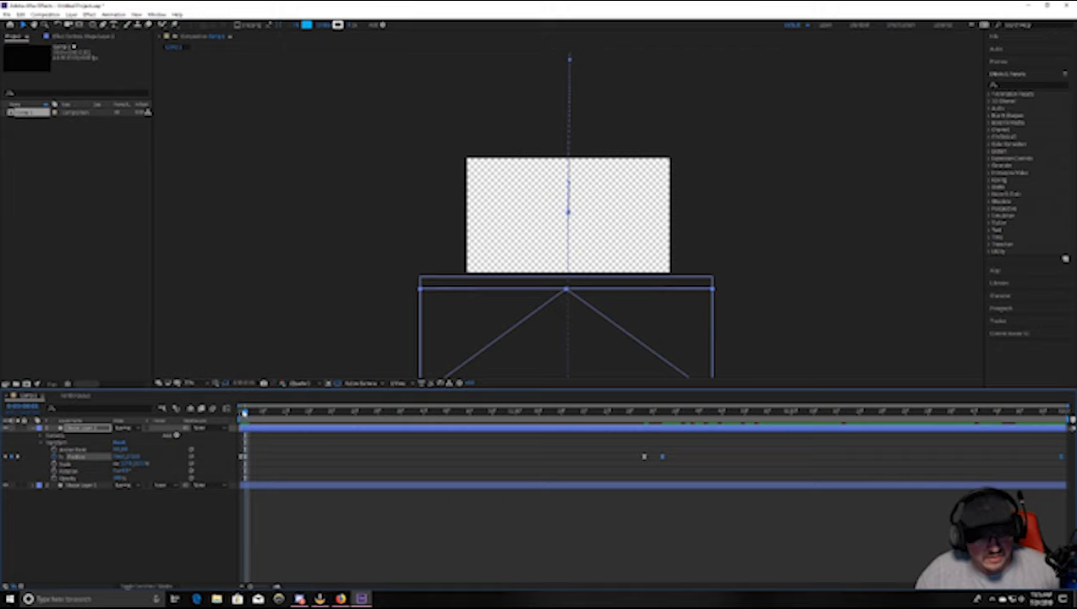
pyautogui.moveTo(244, 411); pyautogui.dragTo(854, 449)
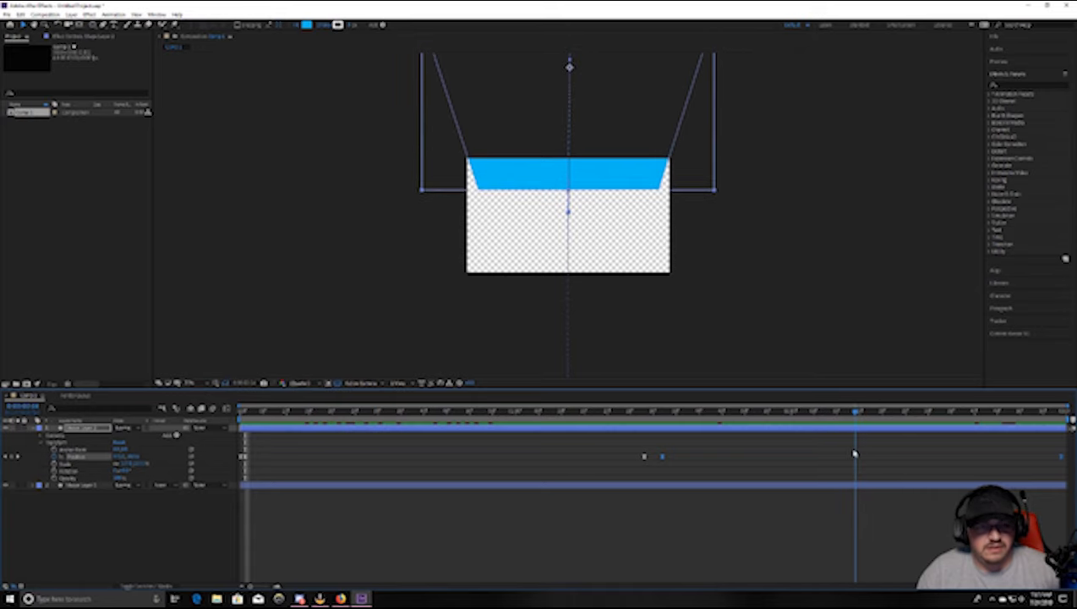
pyautogui.click(609, 140)
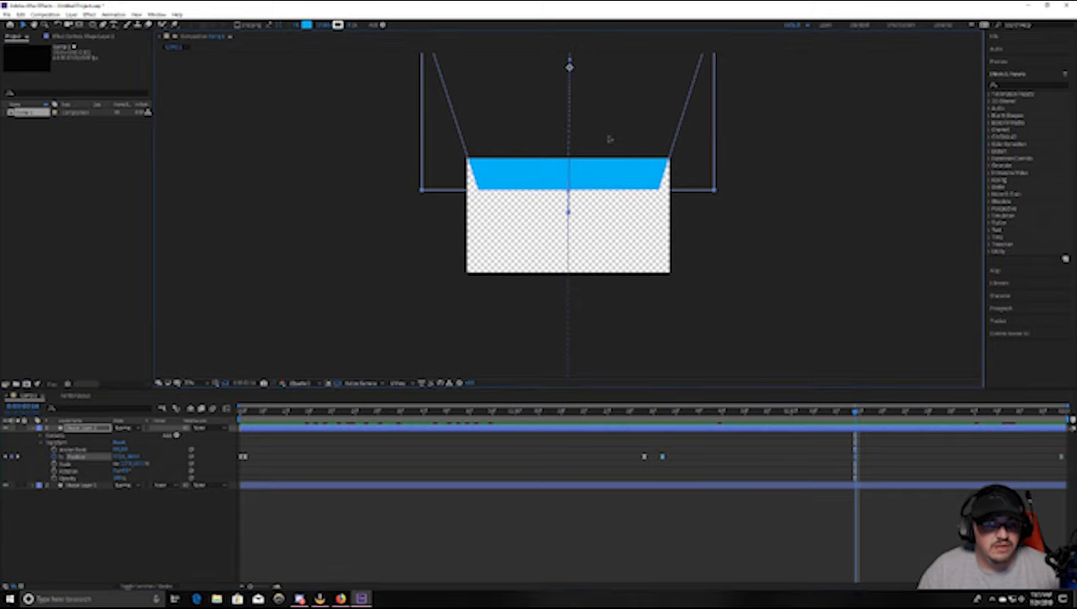
pyautogui.moveTo(609, 139); pyautogui.dragTo(608, 128)
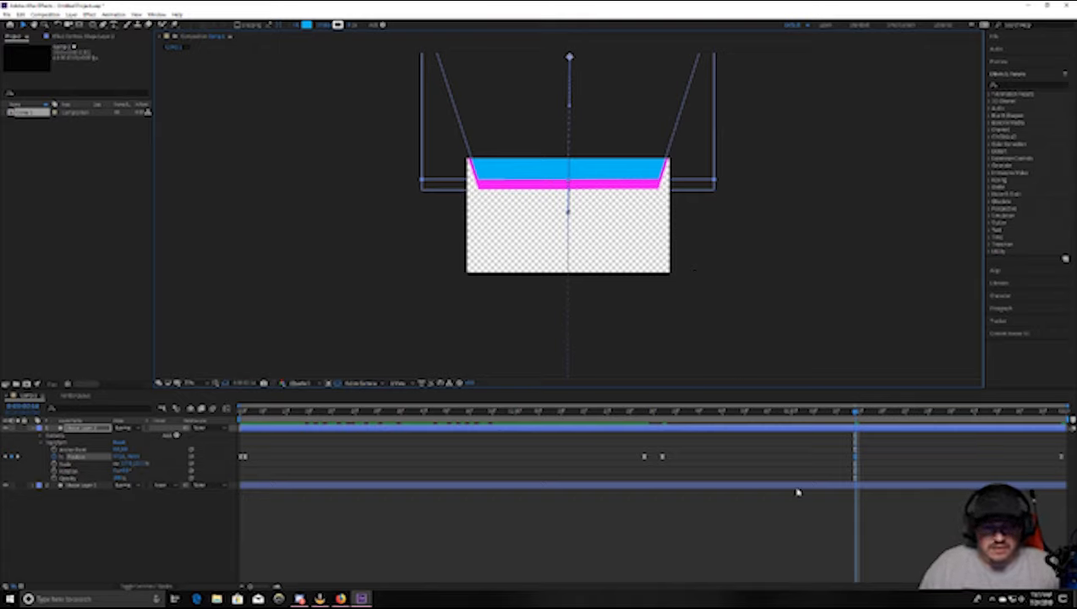
pyautogui.press('space')
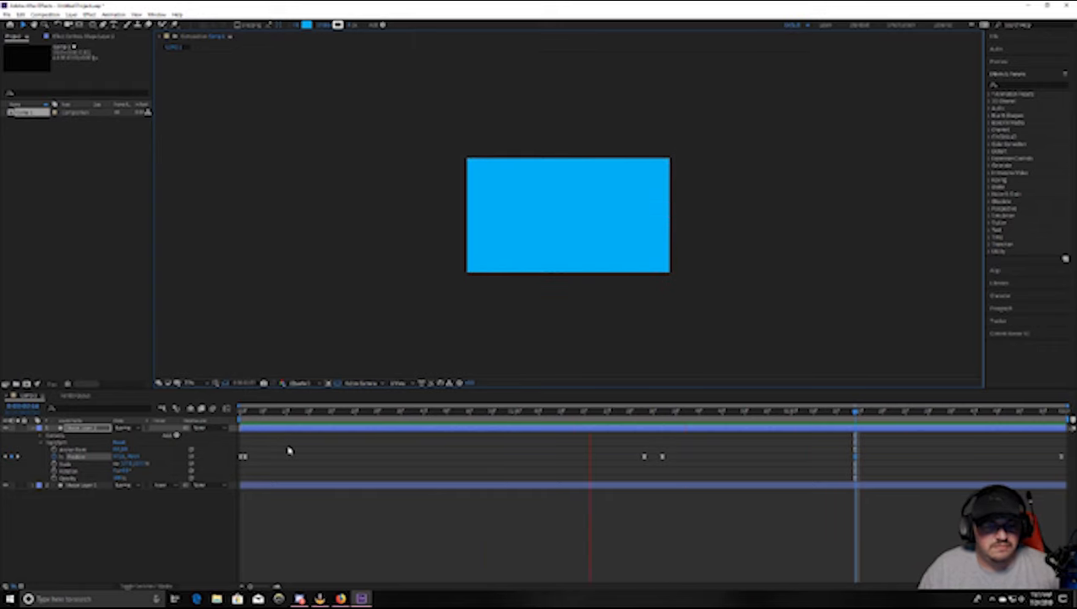
pyautogui.press('space')
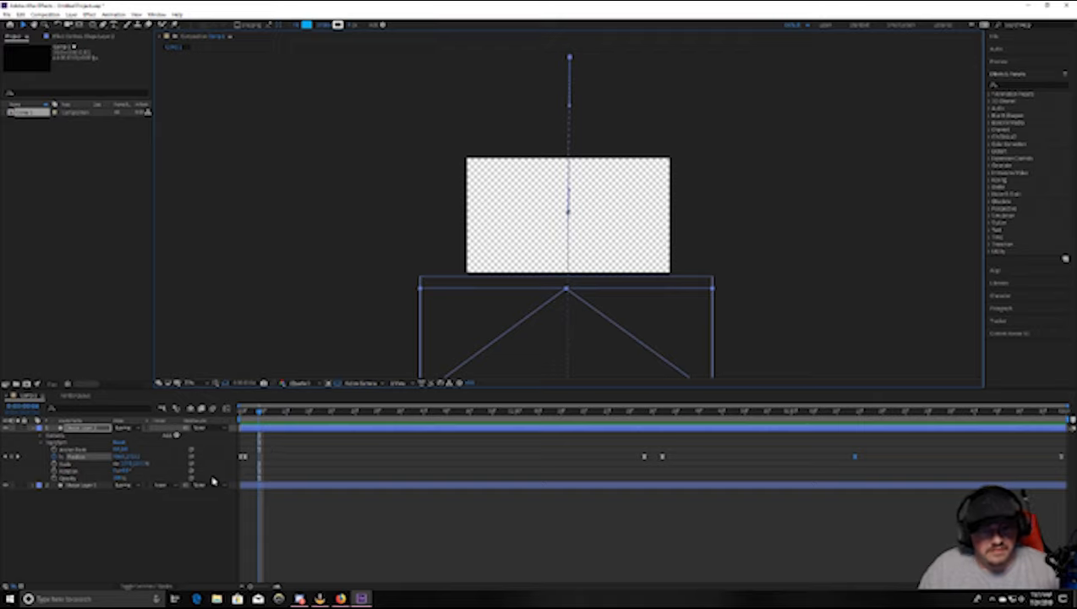
# Duplicate the blue pentagon layer and fill the new top copy with black.
pyautogui.click(37, 429)
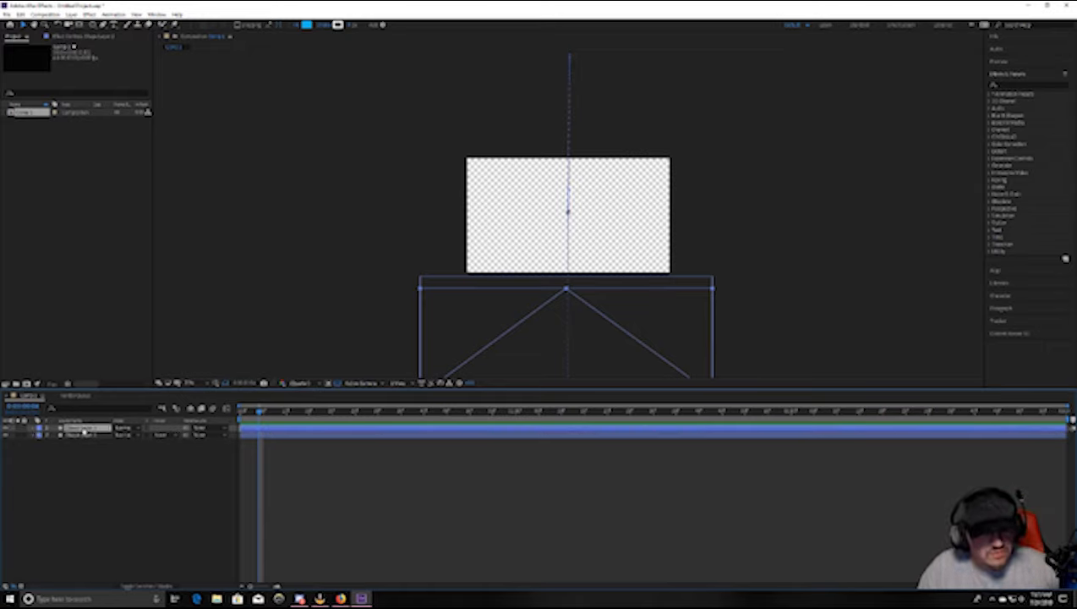
pyautogui.hotkey('ctrl', 'd')
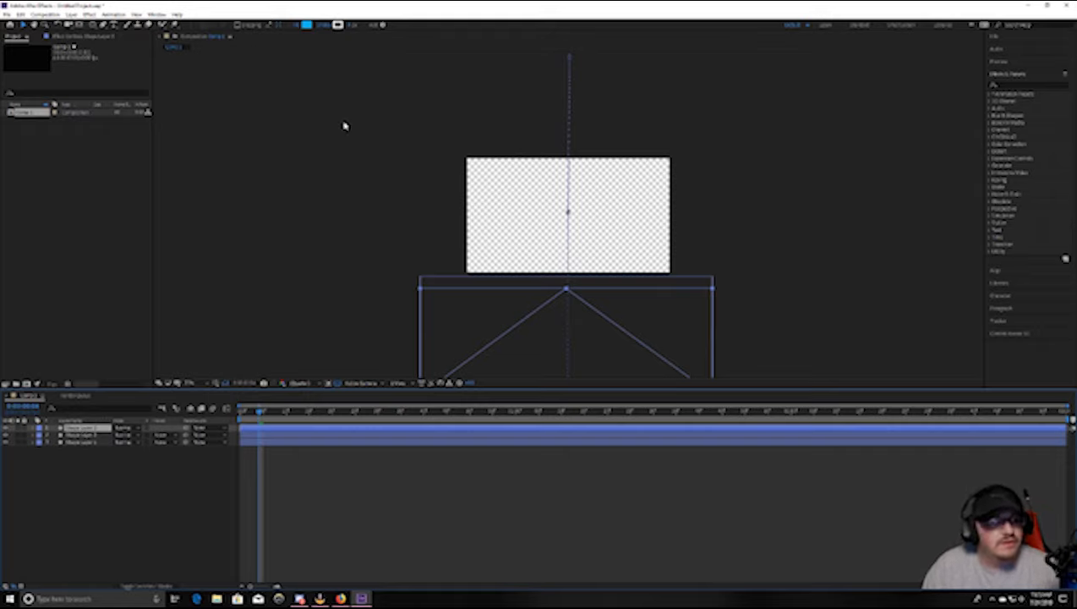
pyautogui.click(310, 26)
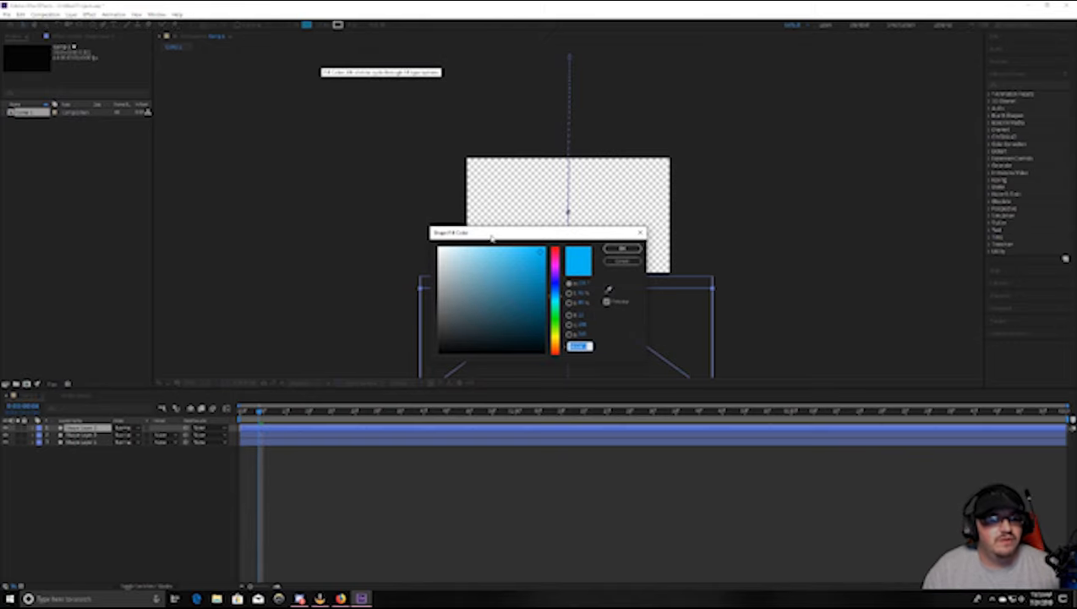
pyautogui.click(444, 350)
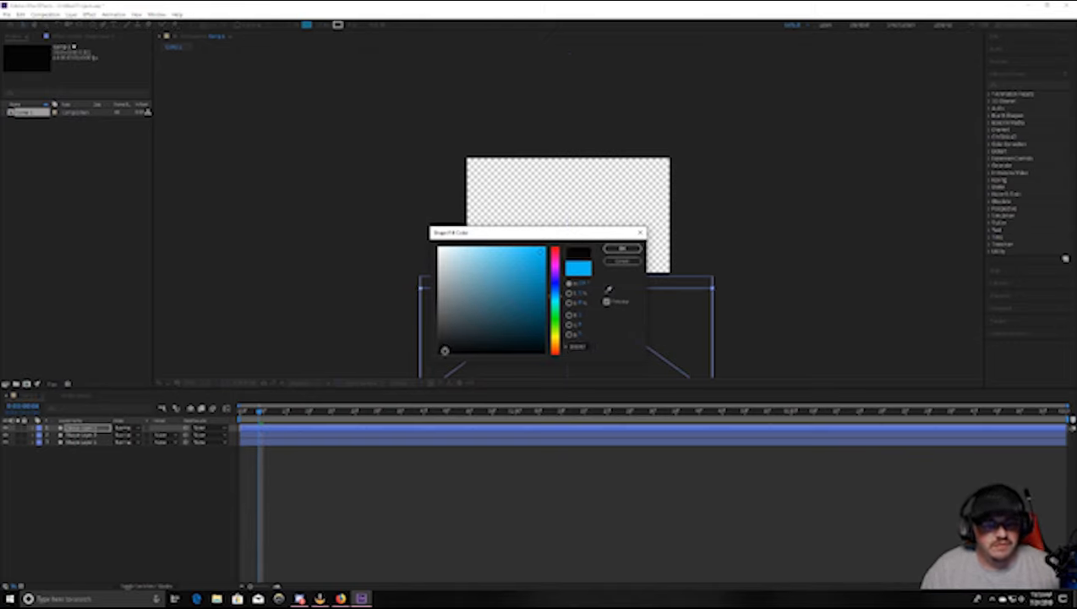
pyautogui.click(624, 249)
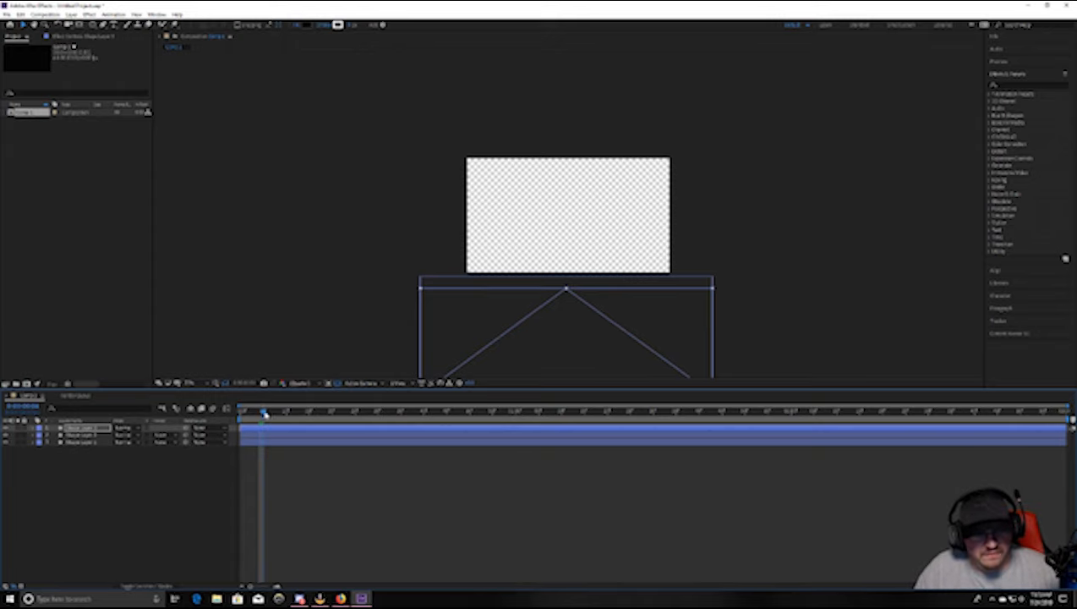
# Scrub through the transition, return to just after its start, and reveal the black pentagon's Transform keyframes.
pyautogui.press('space')
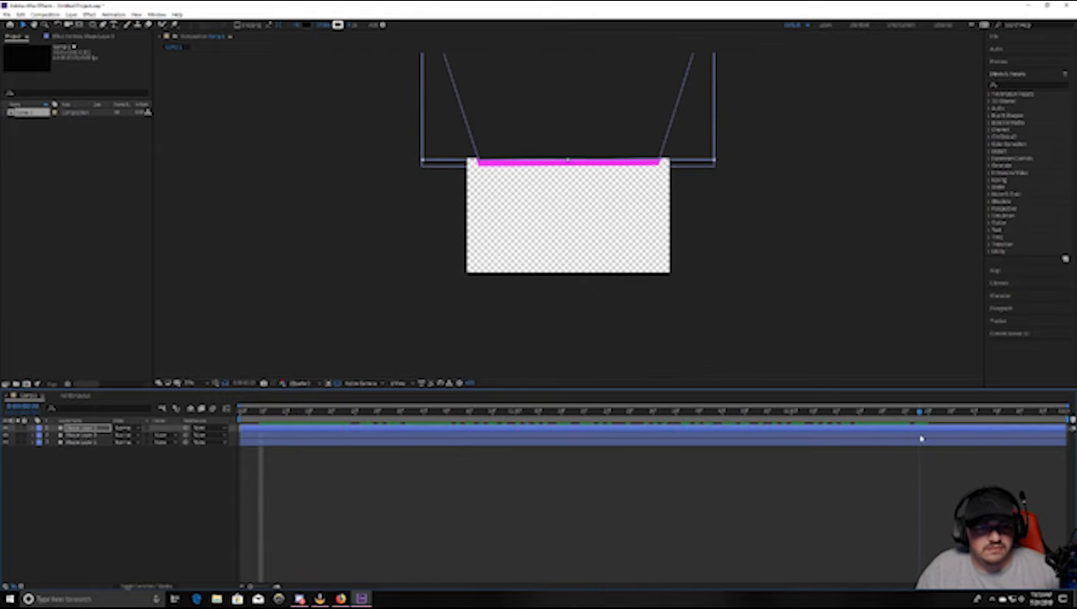
pyautogui.moveTo(921, 437); pyautogui.dragTo(245, 452)
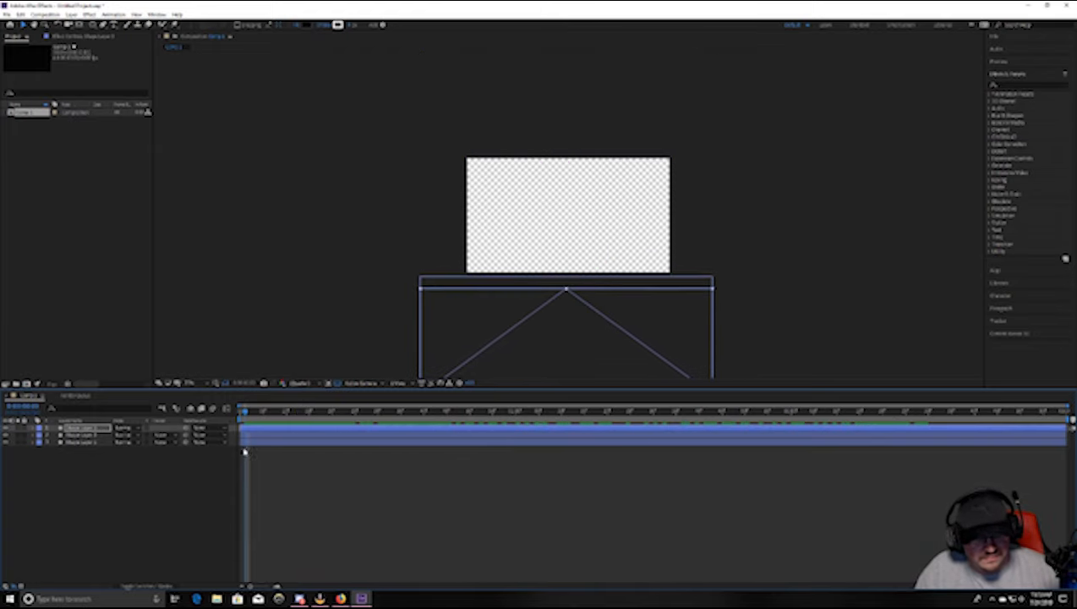
pyautogui.click(34, 432)
pyautogui.click(41, 443)
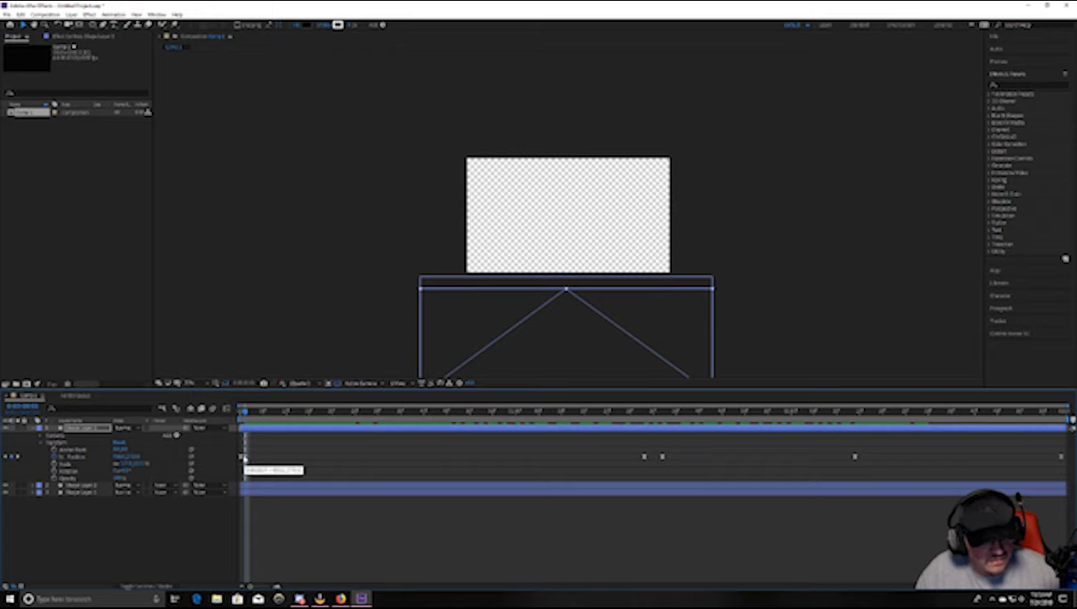
pyautogui.click(244, 456)
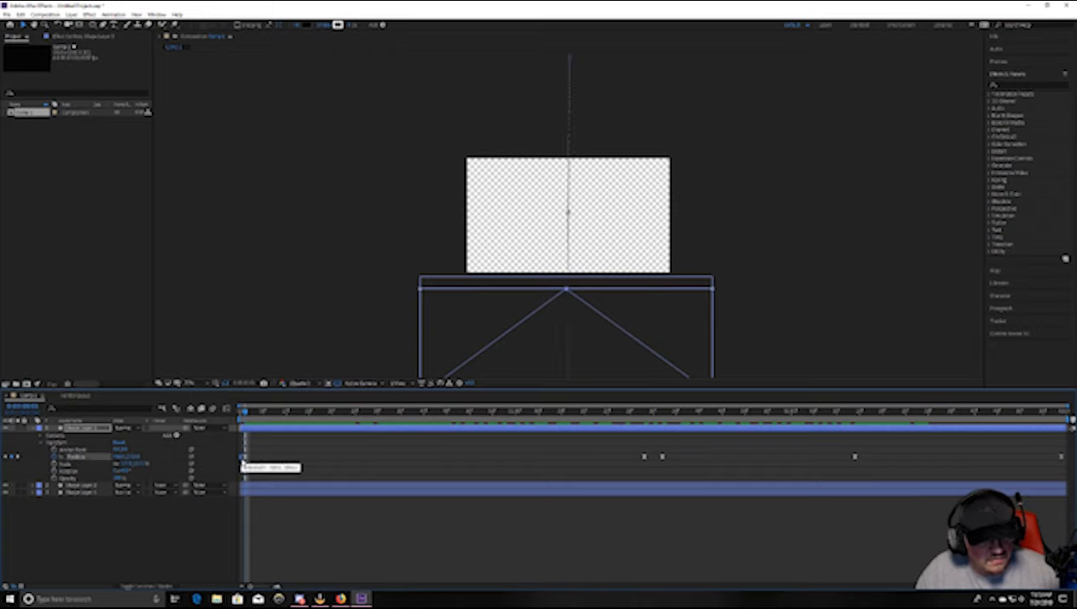
pyautogui.press('Delete')
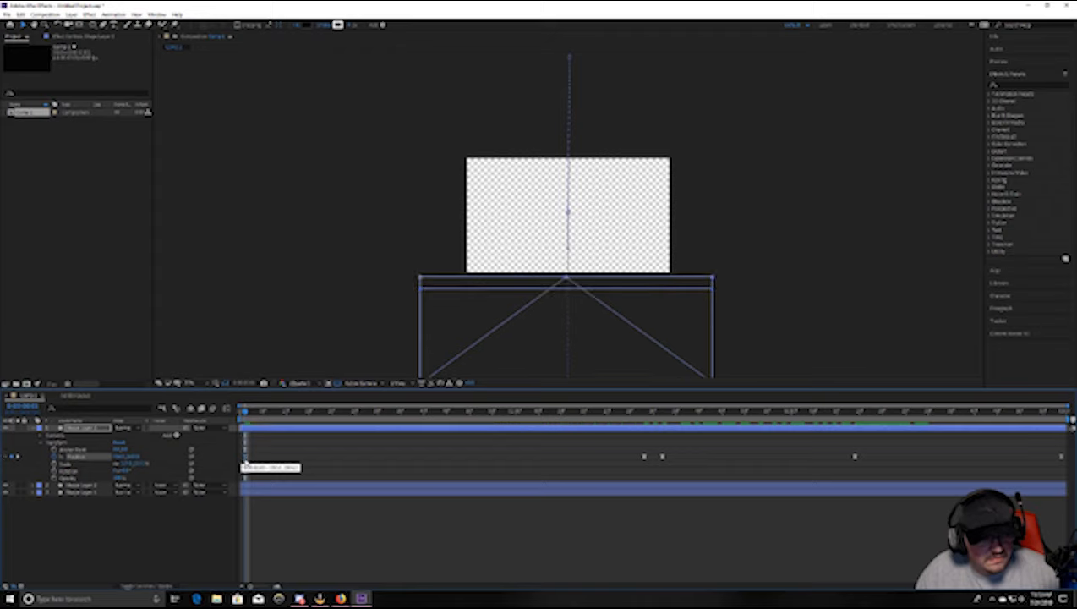
pyautogui.hotkey('ctrl', 'z')
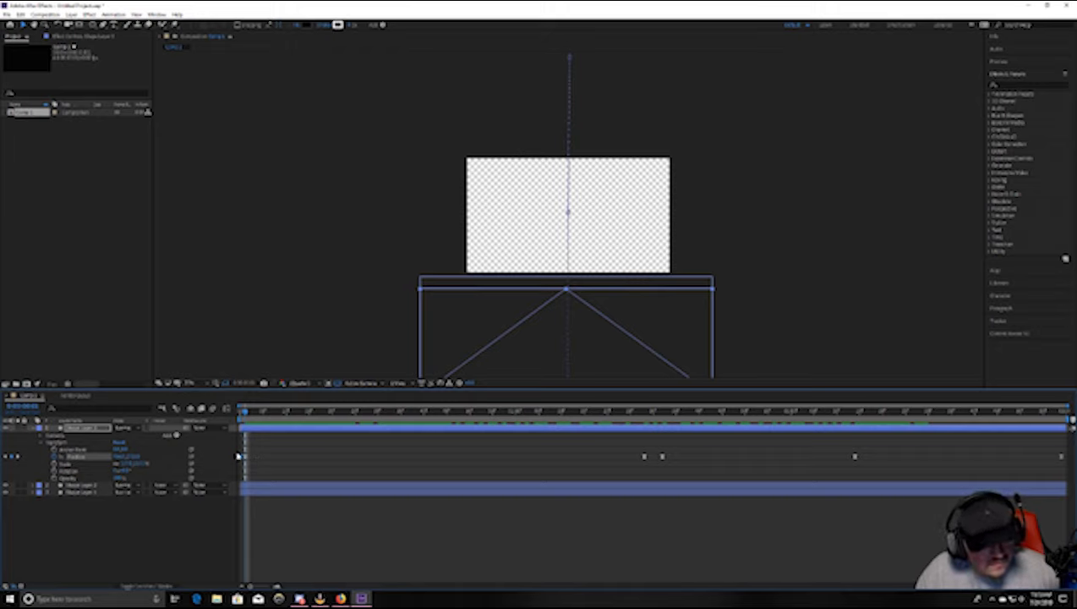
# Shift the black pentagon slightly lower than the blue one at the Position keyframe just after the start.
pyautogui.moveTo(243, 457); pyautogui.dragTo(656, 459)
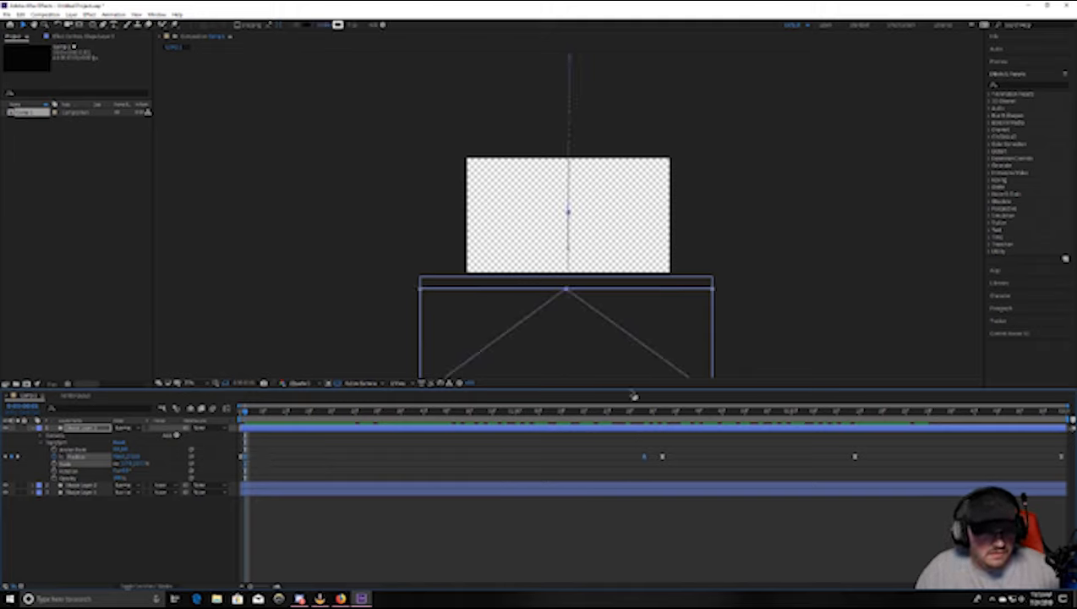
pyautogui.click(600, 350)
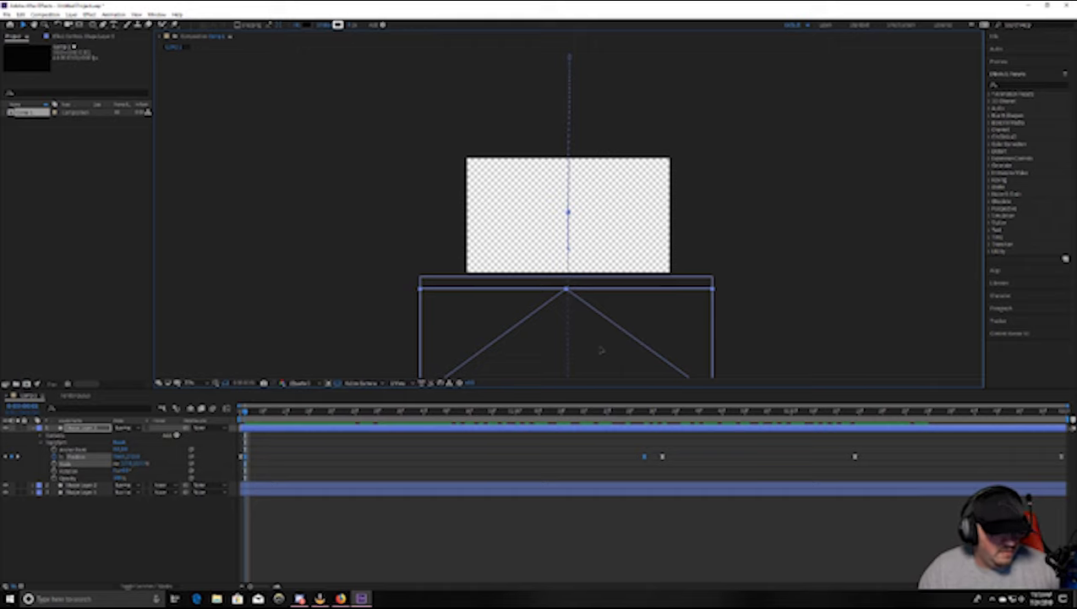
pyautogui.moveTo(600, 351); pyautogui.dragTo(600, 361)
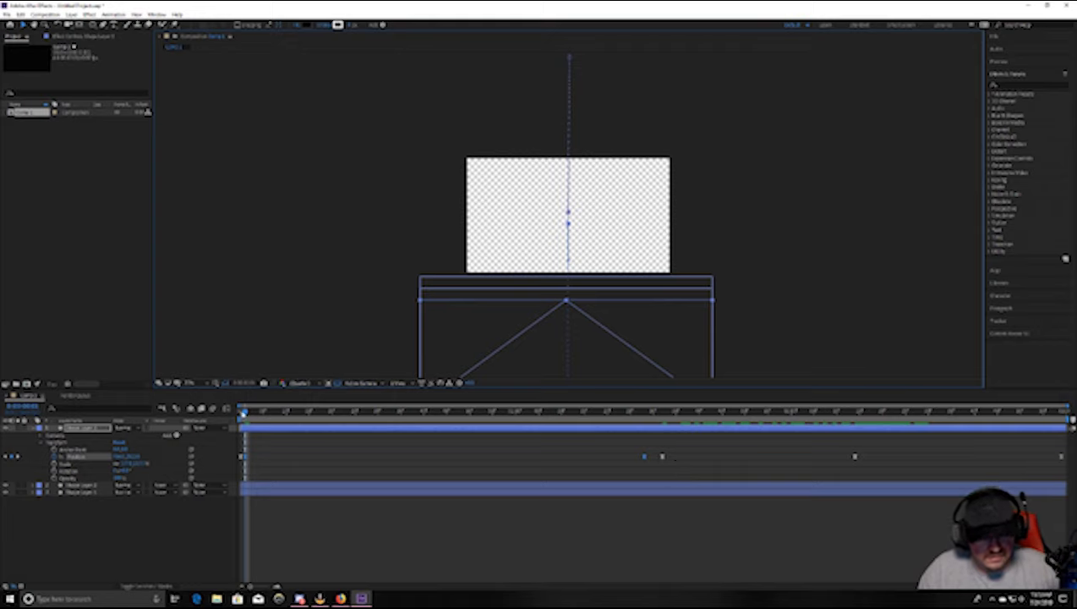
# Move to midway through the exit and select the black pentagon's last three Position keyframes.
pyautogui.moveTo(254, 413); pyautogui.dragTo(837, 453)
pyautogui.click(658, 455)
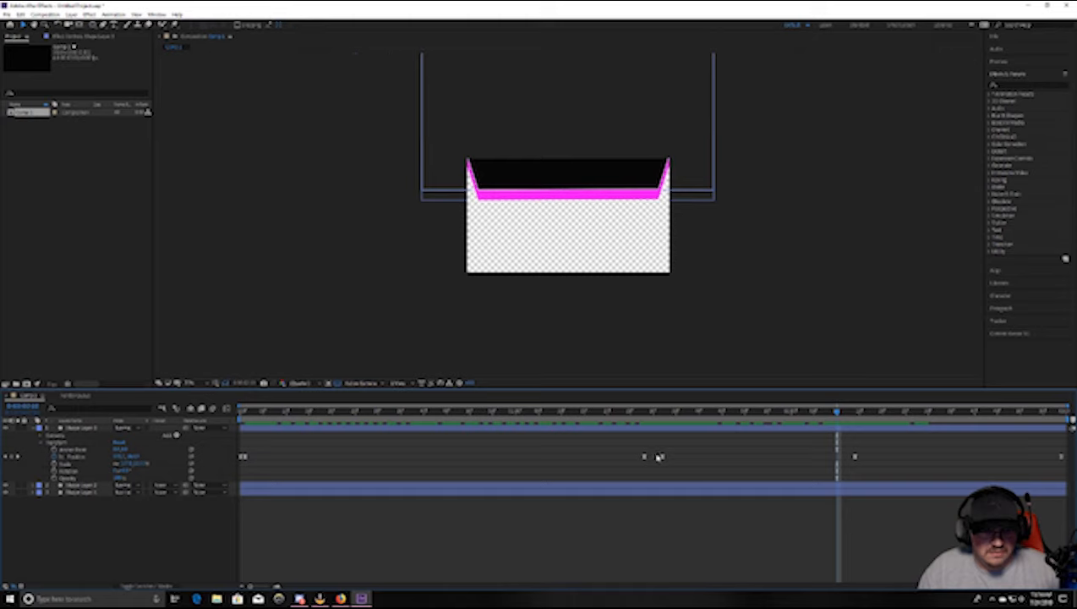
pyautogui.moveTo(656, 455); pyautogui.dragTo(1069, 461)
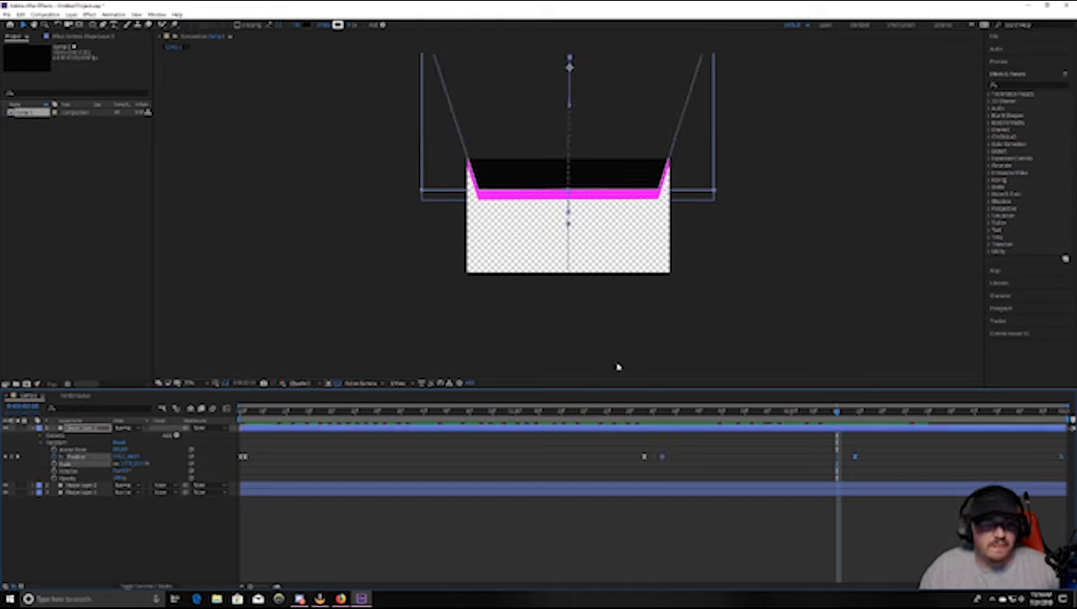
# Try to shift the black pentagon slightly higher midway through its exit with an added Position keyframe.
pyautogui.click(609, 115)
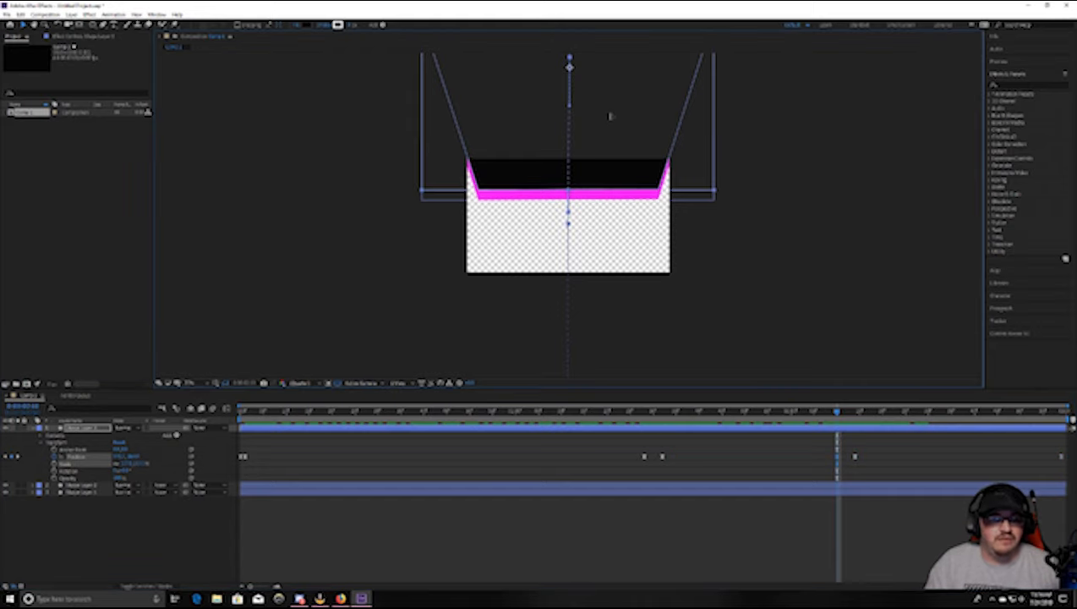
pyautogui.moveTo(611, 116); pyautogui.dragTo(613, 110)
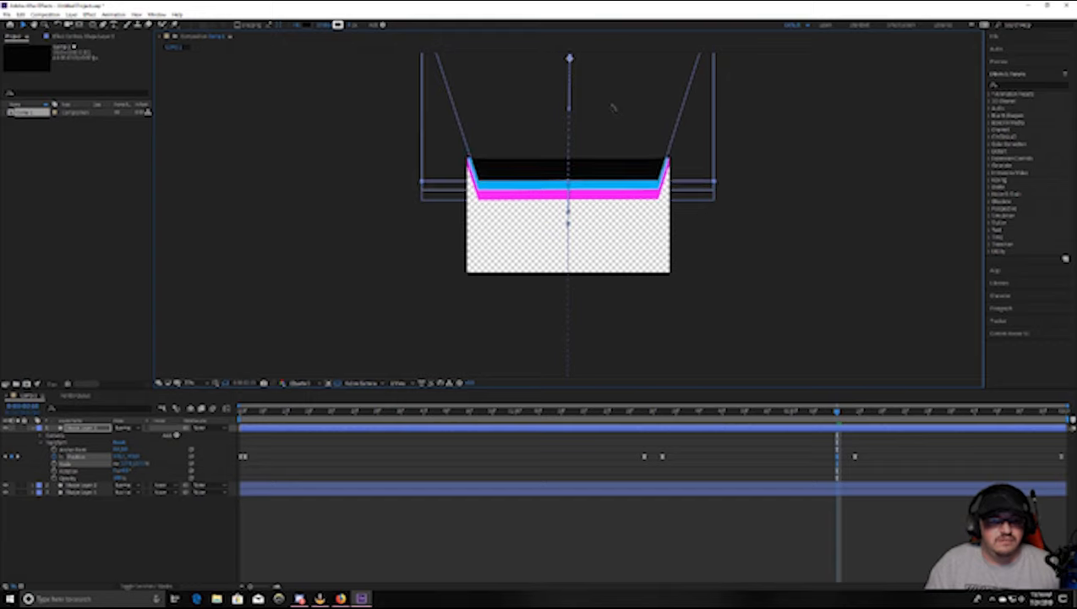
pyautogui.moveTo(612, 105); pyautogui.dragTo(612, 105)
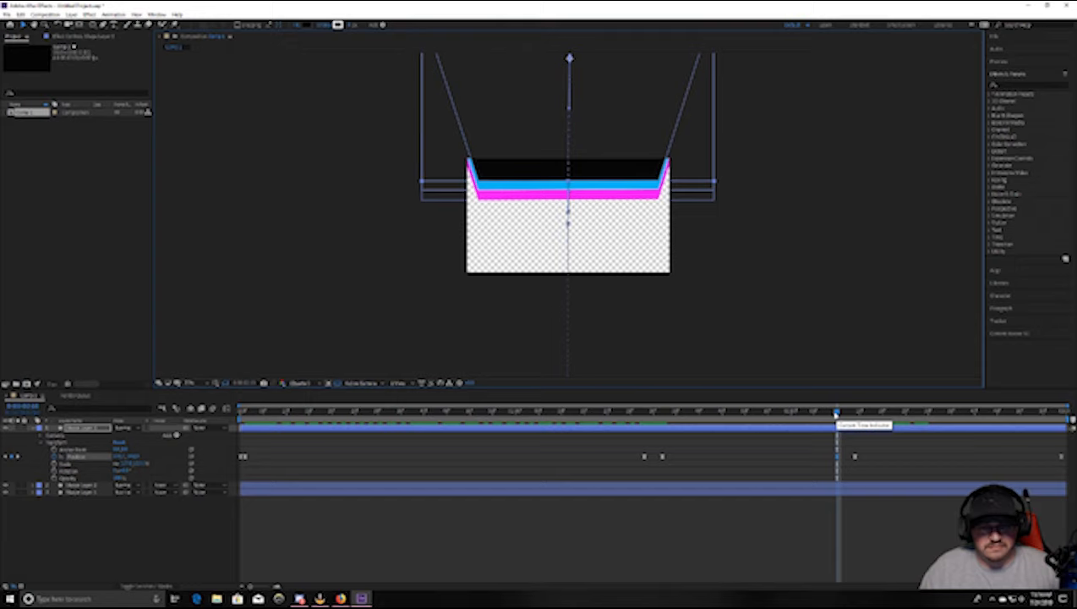
pyautogui.moveTo(835, 413); pyautogui.dragTo(677, 425)
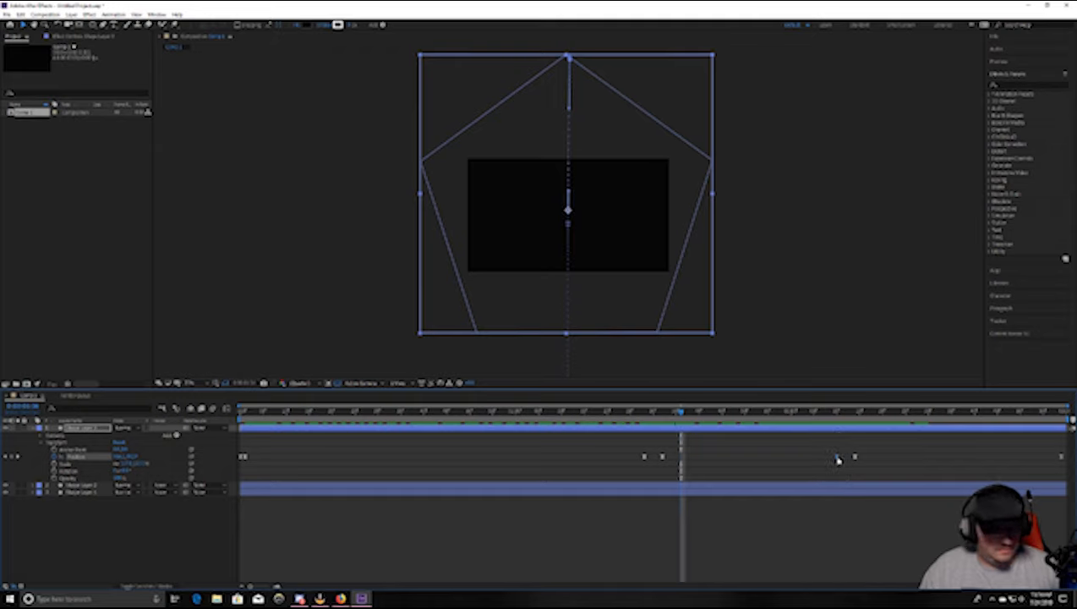
pyautogui.press('k')
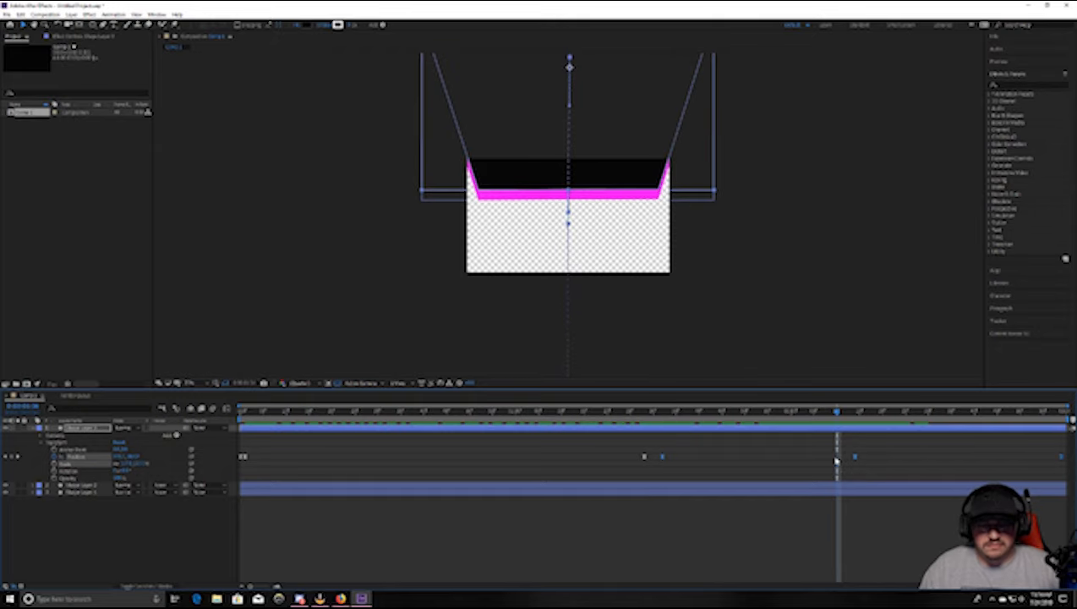
# Shift the black pentagon higher across its selected exit keyframes from the end of the transition, and preview the three-colour animation.
pyautogui.press('space')
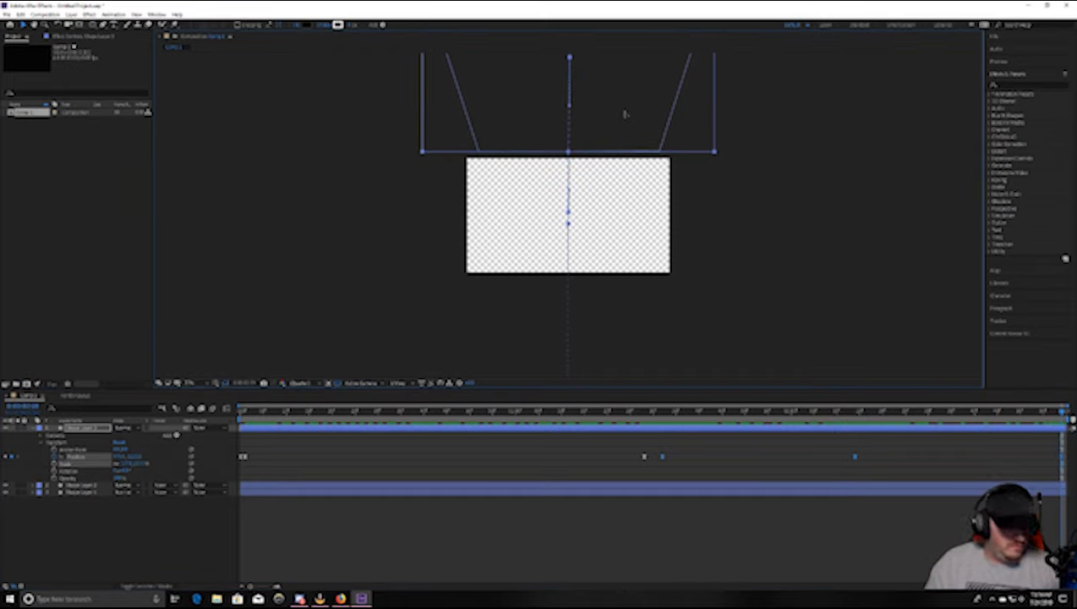
pyautogui.moveTo(626, 114); pyautogui.dragTo(624, 102)
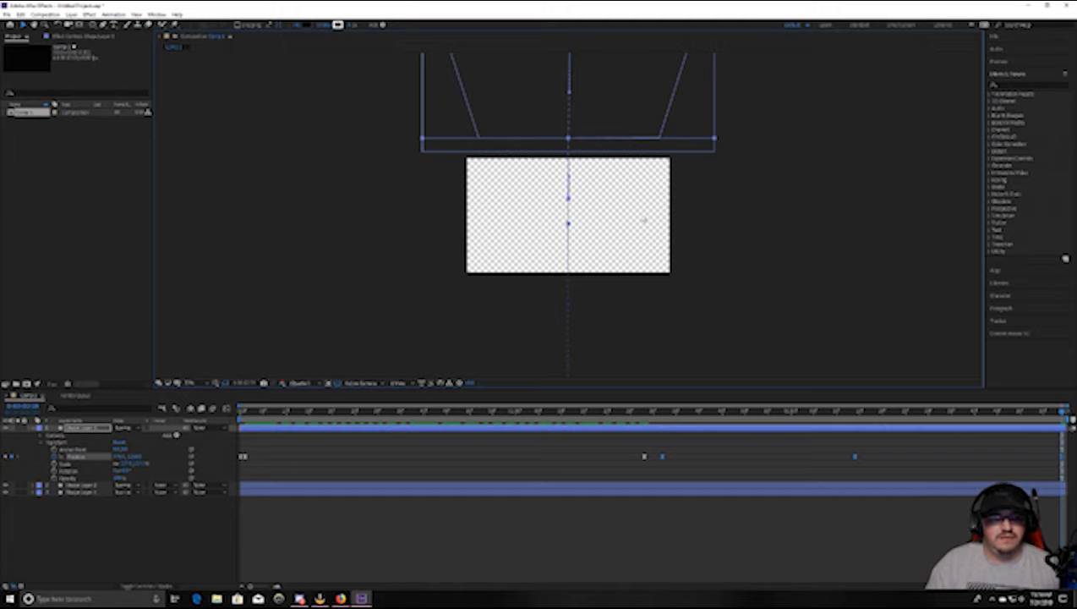
pyautogui.press('space')
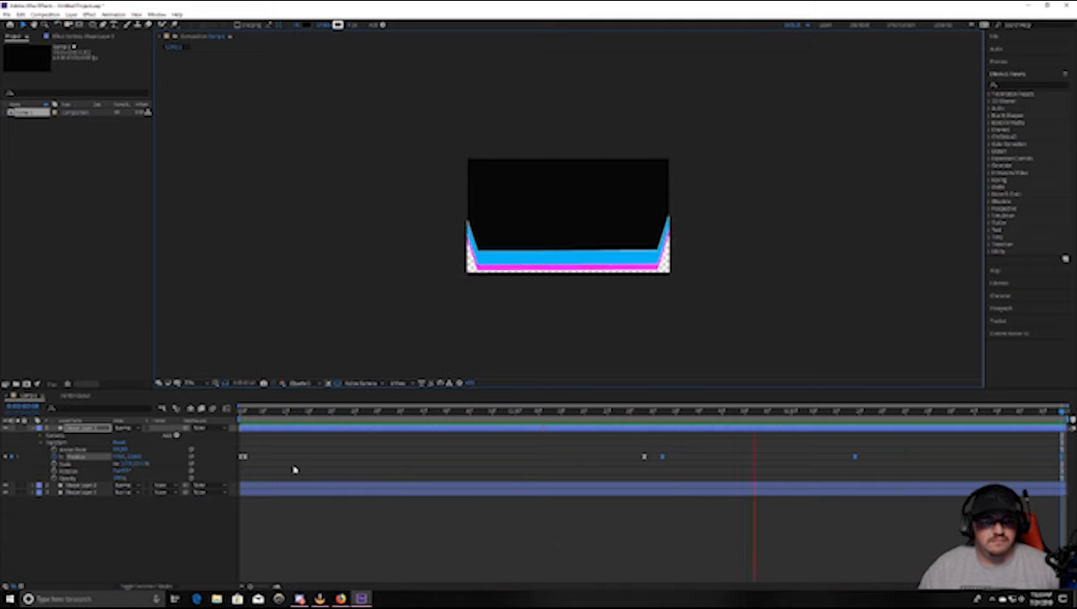
pyautogui.press('space')
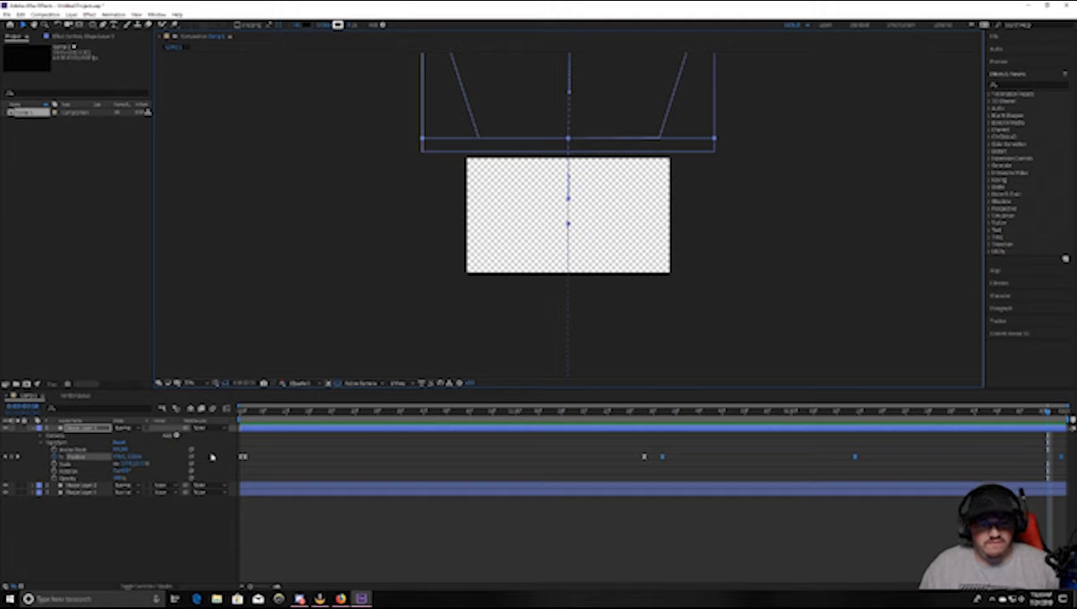
# Return to the middle Position keyframe where black fills the frame and import the skull logo PNG into the project.
pyautogui.moveTo(1048, 411); pyautogui.dragTo(642, 431)
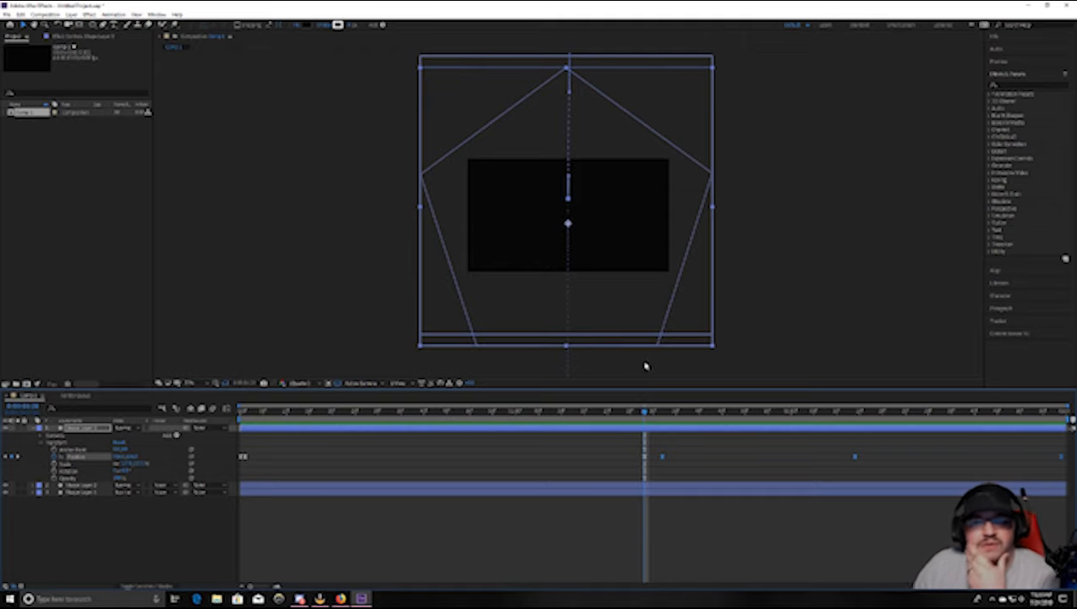
pyautogui.rightClick(70, 159)
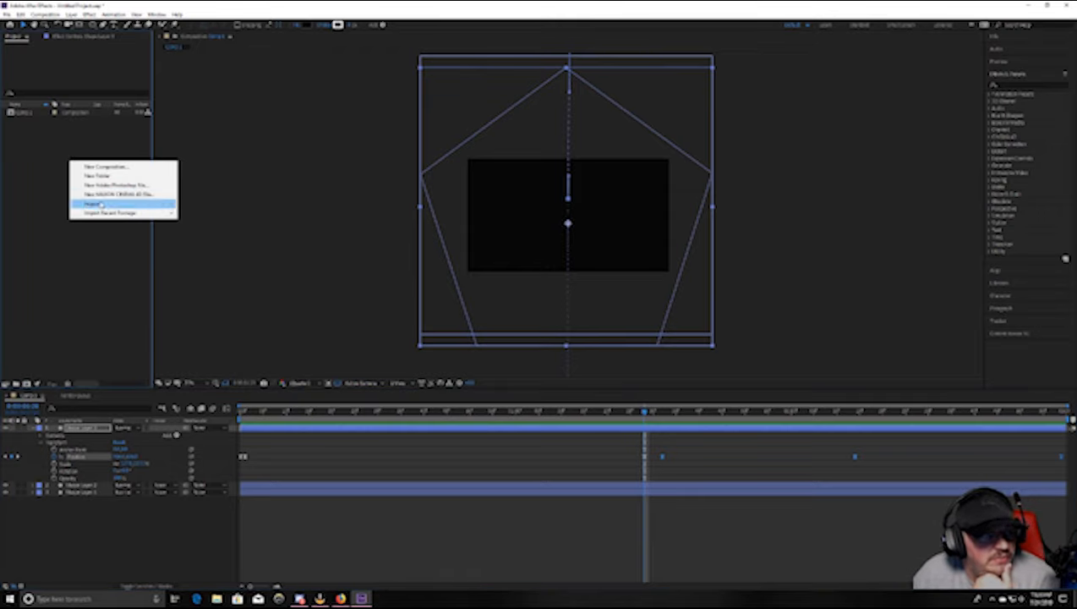
pyautogui.moveTo(100, 204)
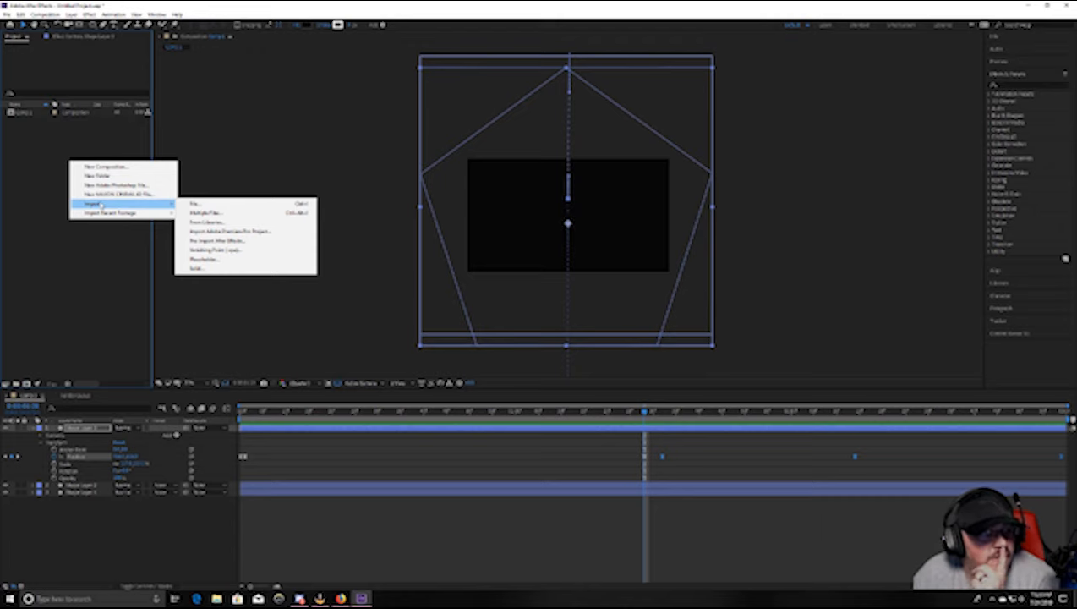
pyautogui.click(195, 204)
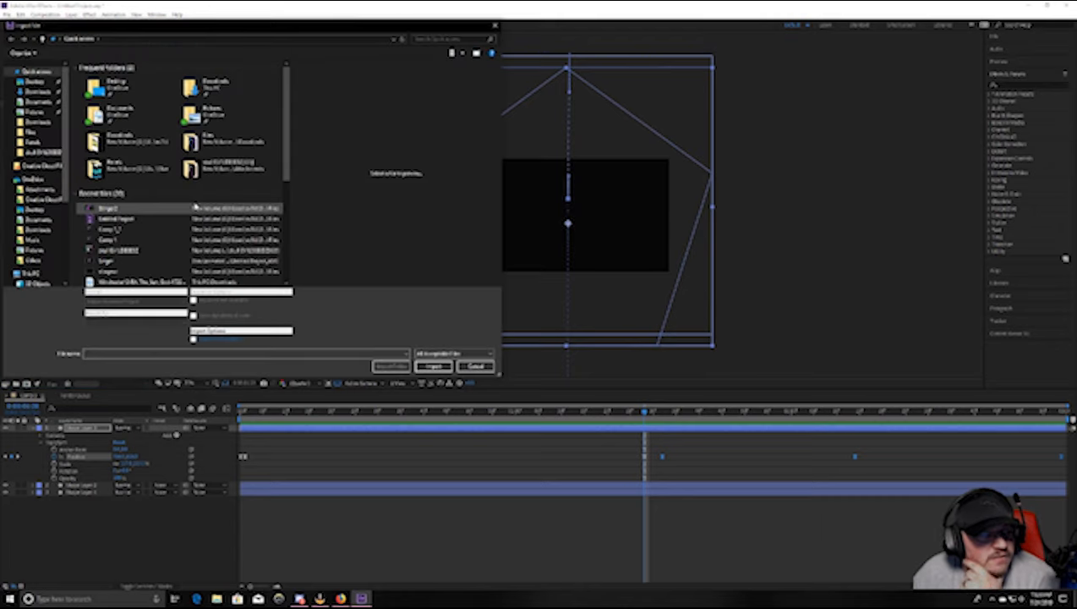
pyautogui.doubleClick(250, 165)
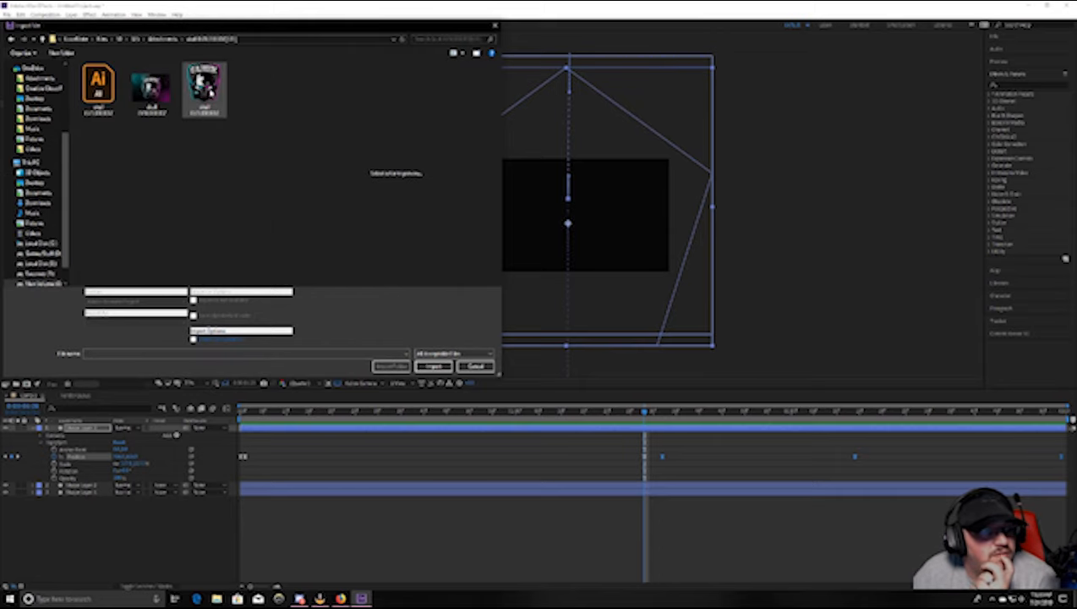
pyautogui.doubleClick(209, 93)
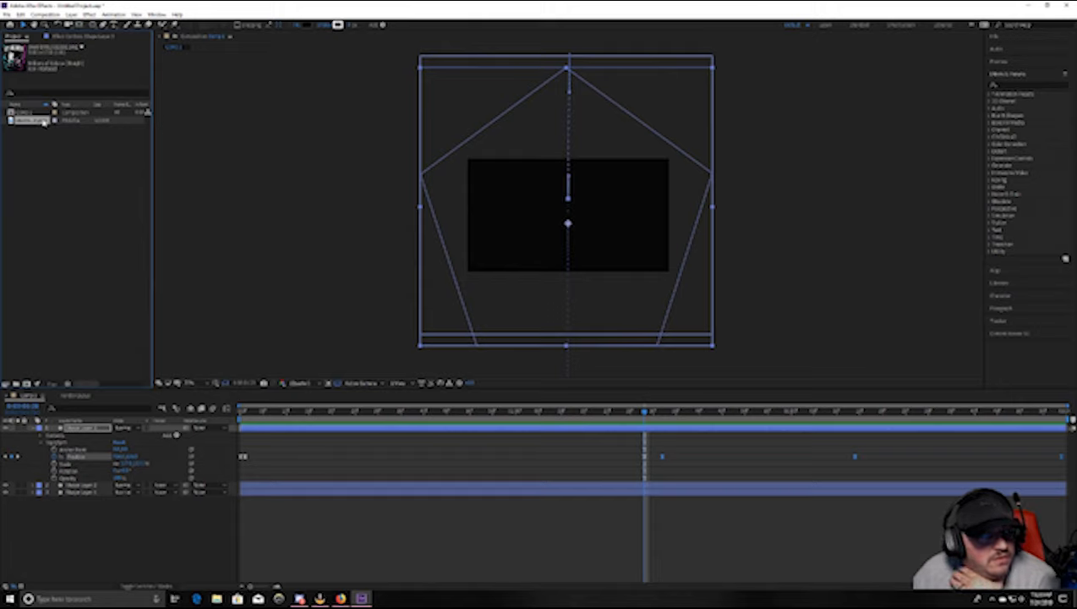
# Add the skull logo to the composition and place its layer above all the pentagon layers.
pyautogui.moveTo(43, 121); pyautogui.dragTo(104, 502)
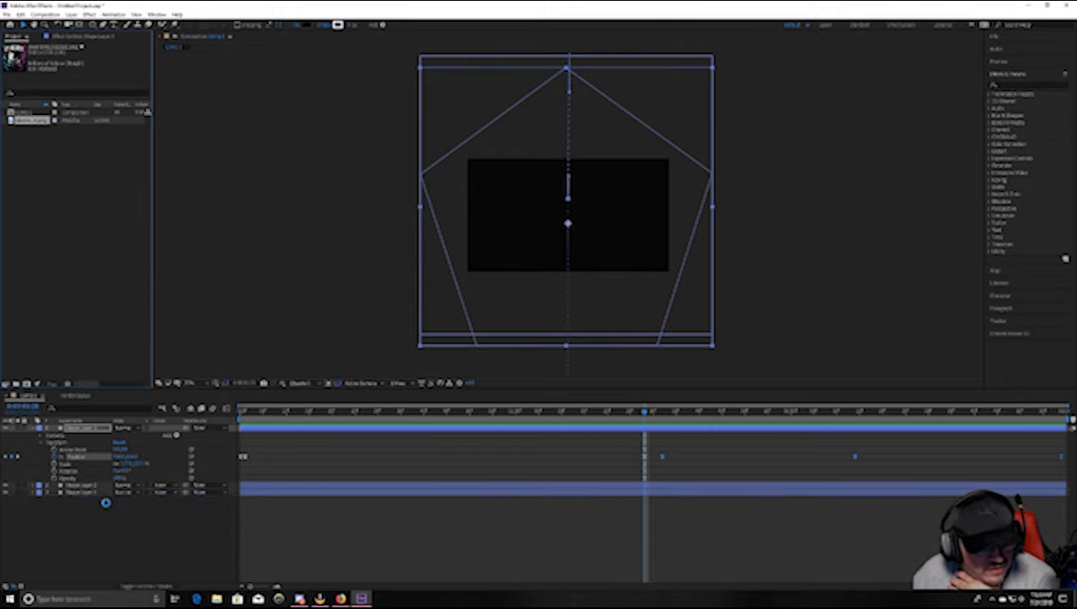
pyautogui.click(33, 430)
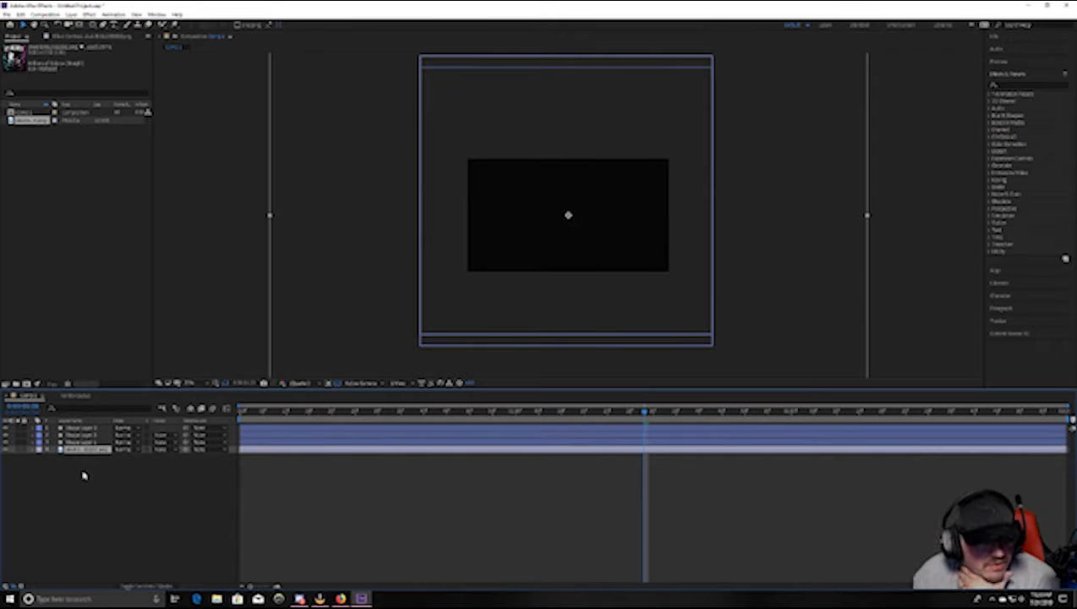
pyautogui.moveTo(95, 453); pyautogui.dragTo(95, 430)
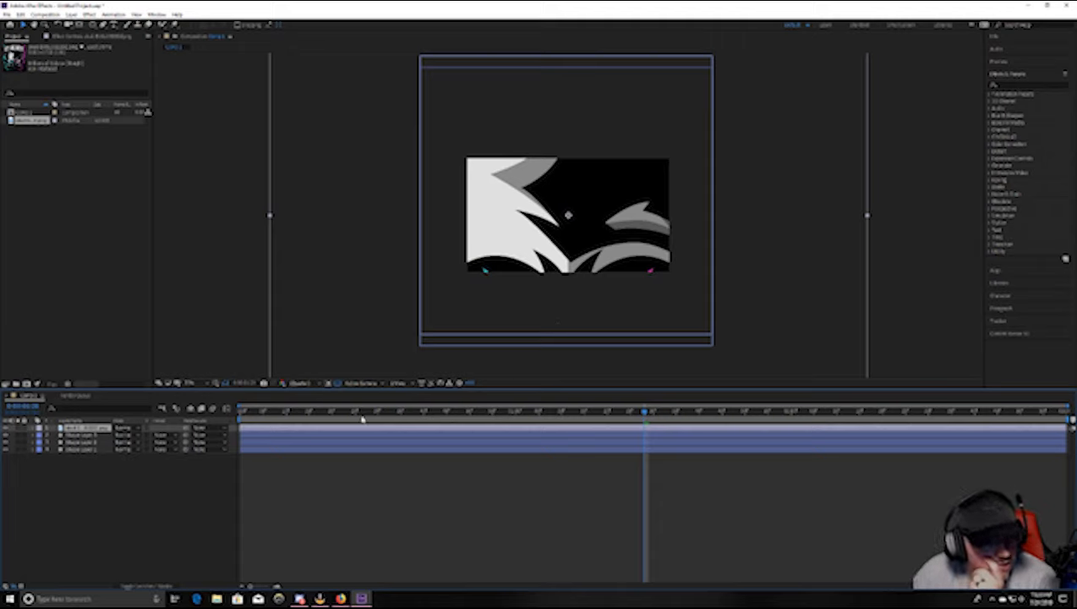
# Scale the skull logo down until it fits almost the full height of the frame, and scrub through the transition.
pyautogui.click(36, 429)
pyautogui.click(40, 435)
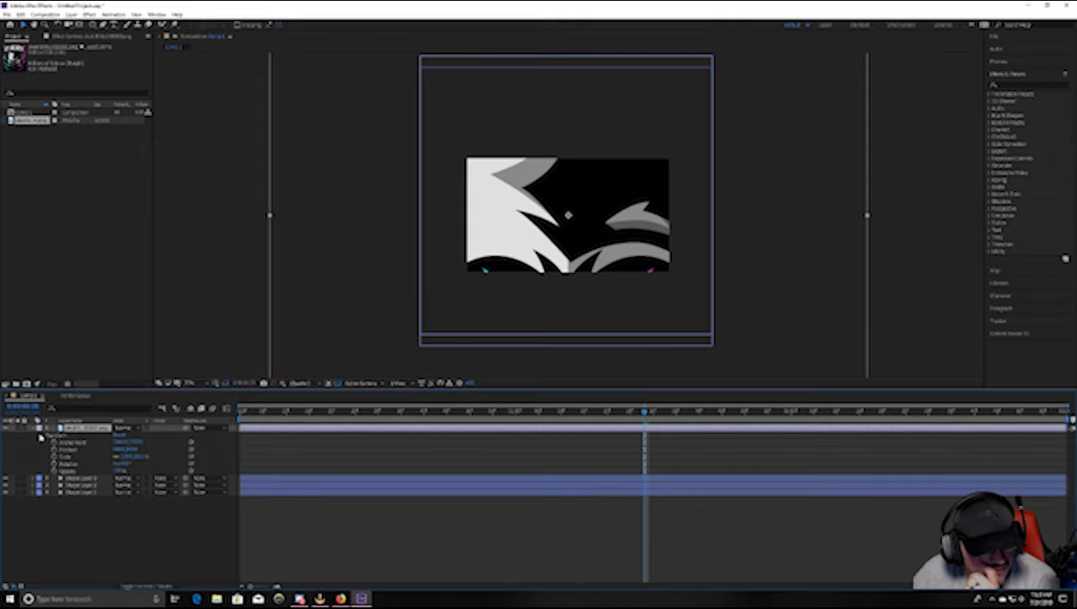
pyautogui.click(62, 457)
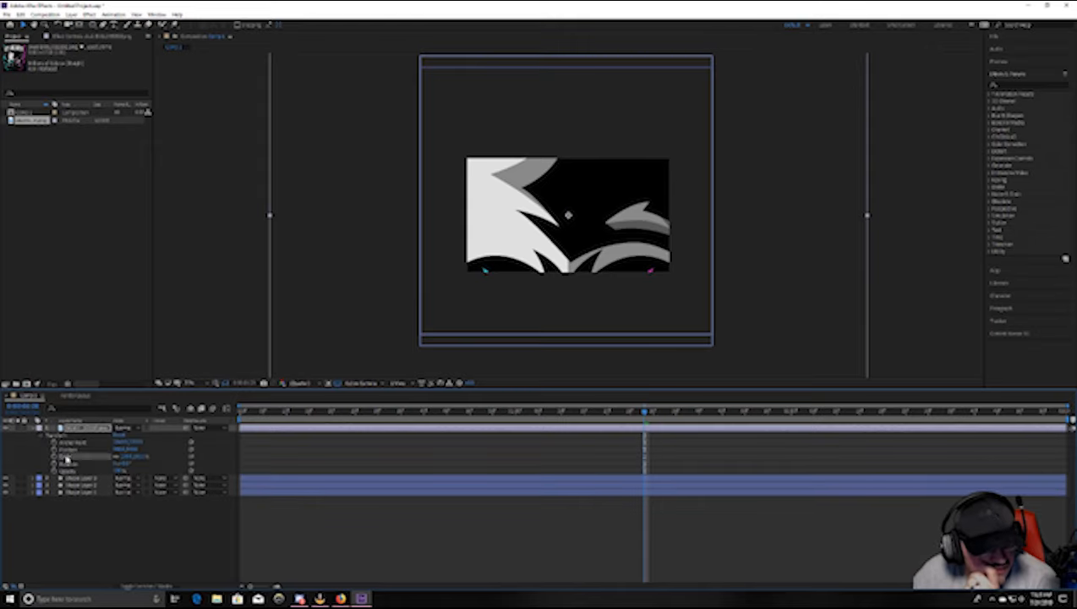
pyautogui.moveTo(135, 458); pyautogui.dragTo(98, 456)
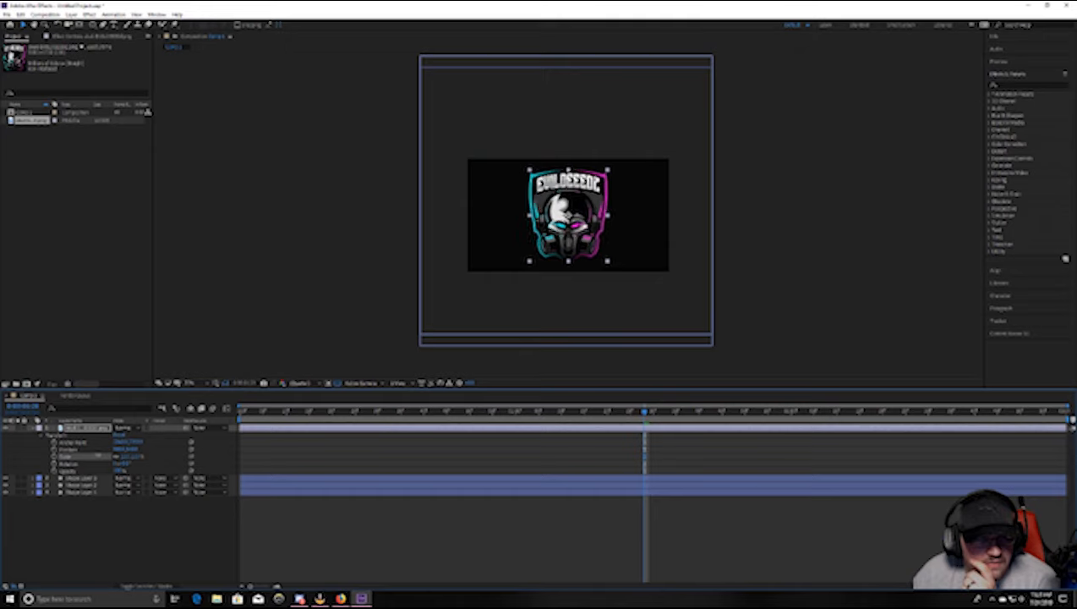
pyautogui.rightClick(98, 456)
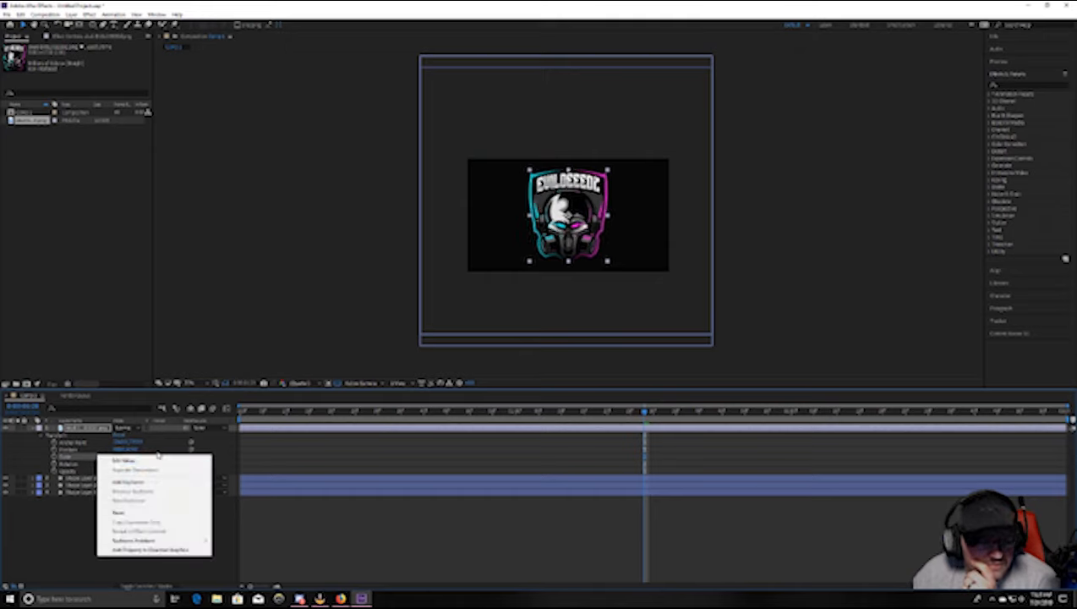
pyautogui.click(158, 454)
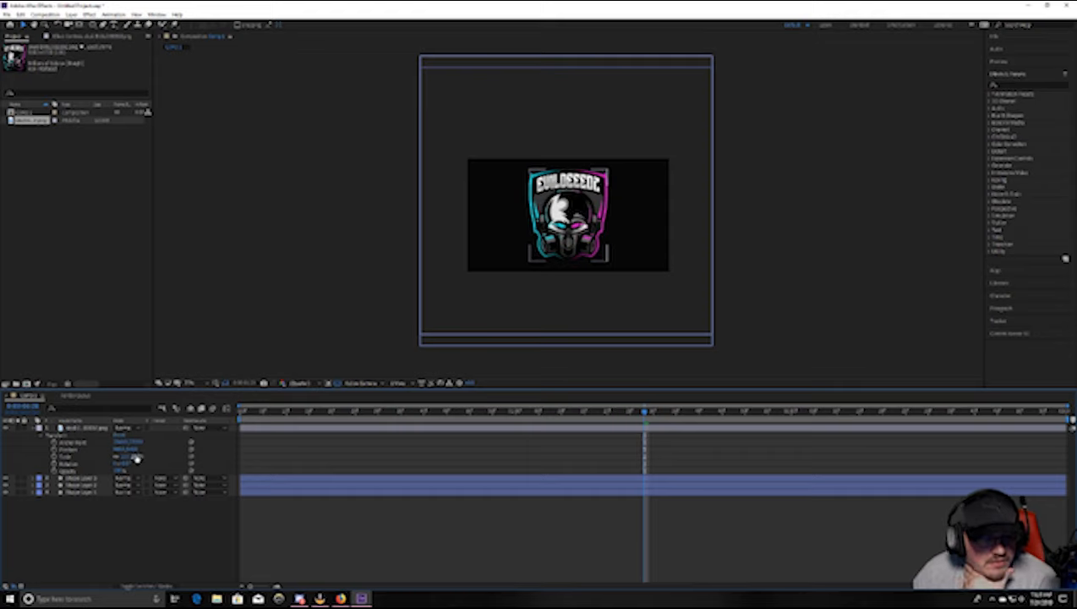
pyautogui.moveTo(133, 457); pyautogui.dragTo(136, 456)
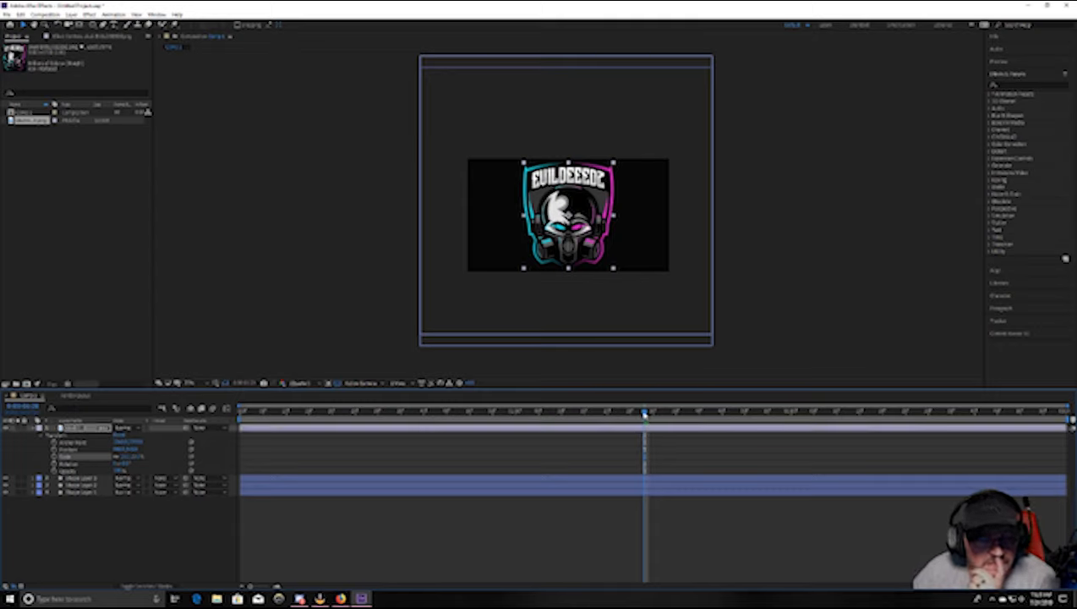
pyautogui.moveTo(648, 415); pyautogui.dragTo(644, 457)
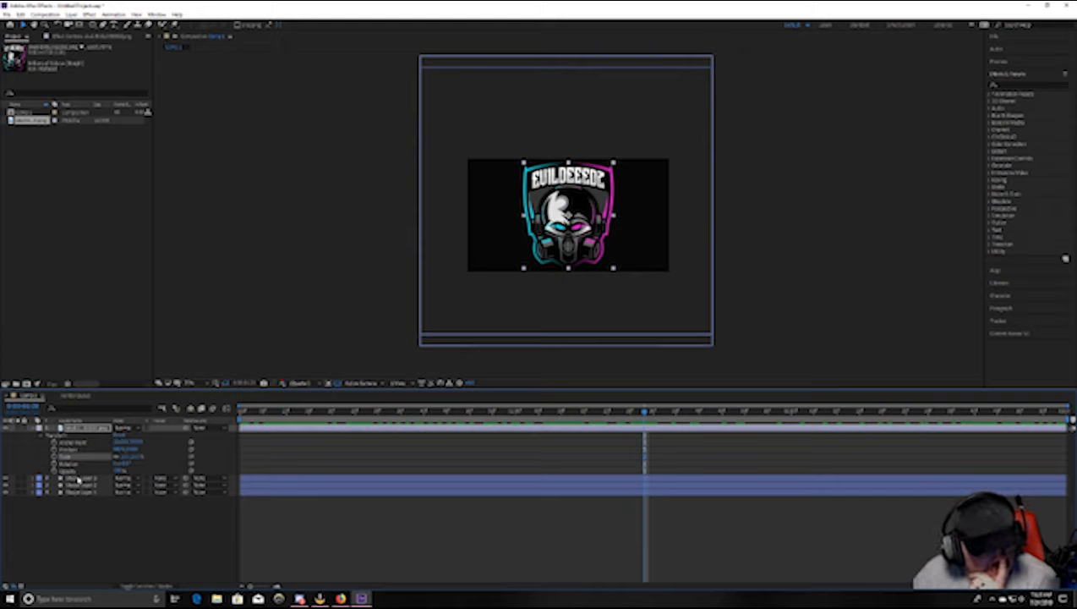
# Duplicate the black pentagon layer and place the copy directly above the skull logo layer.
pyautogui.rightClick(78, 479)
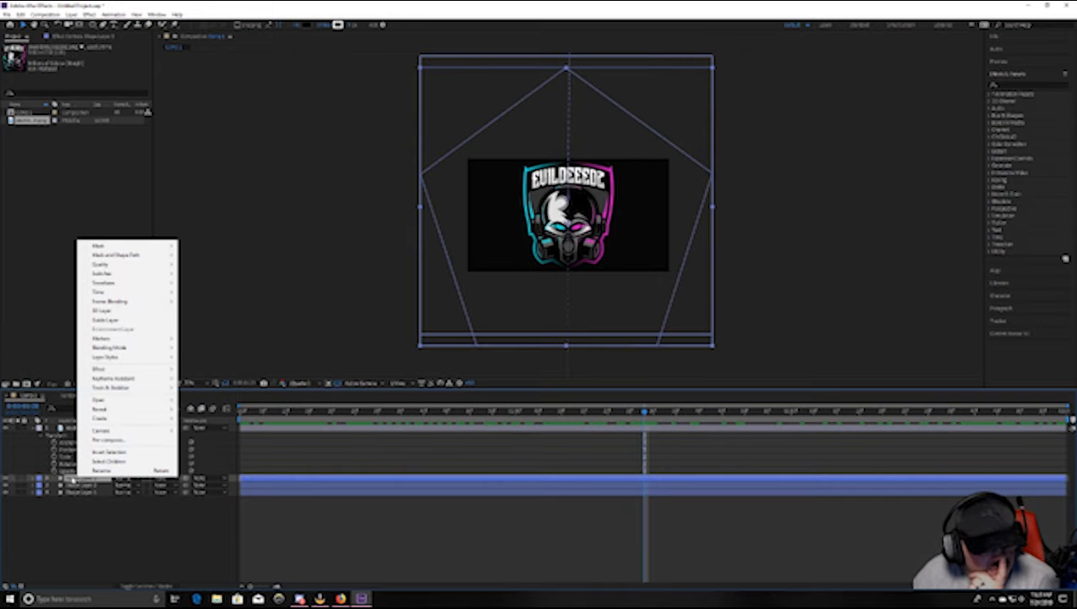
pyautogui.click(72, 479)
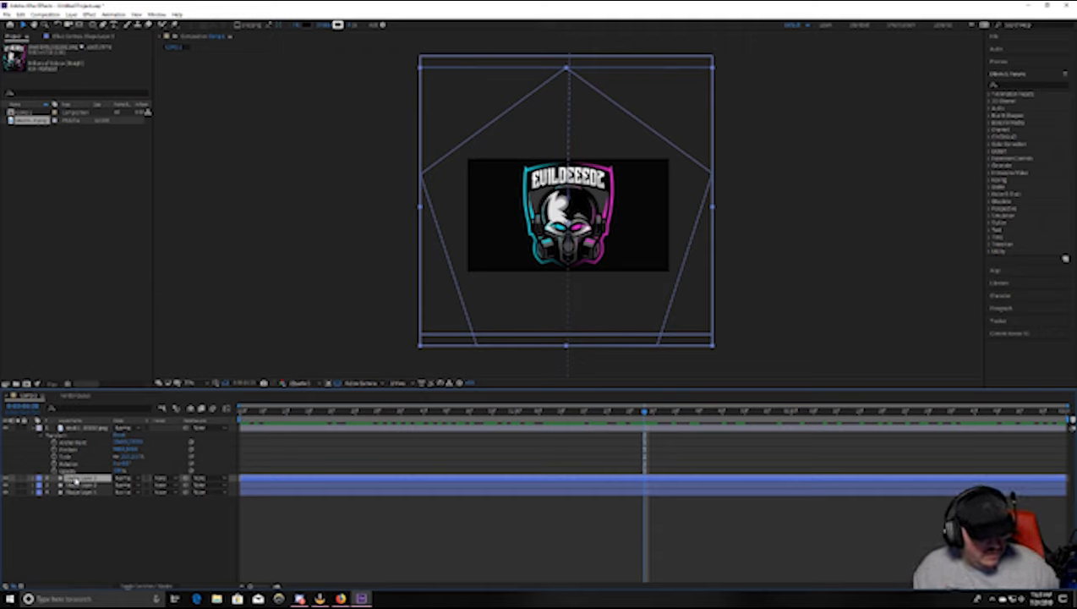
pyautogui.hotkey('ctrl', 'd')
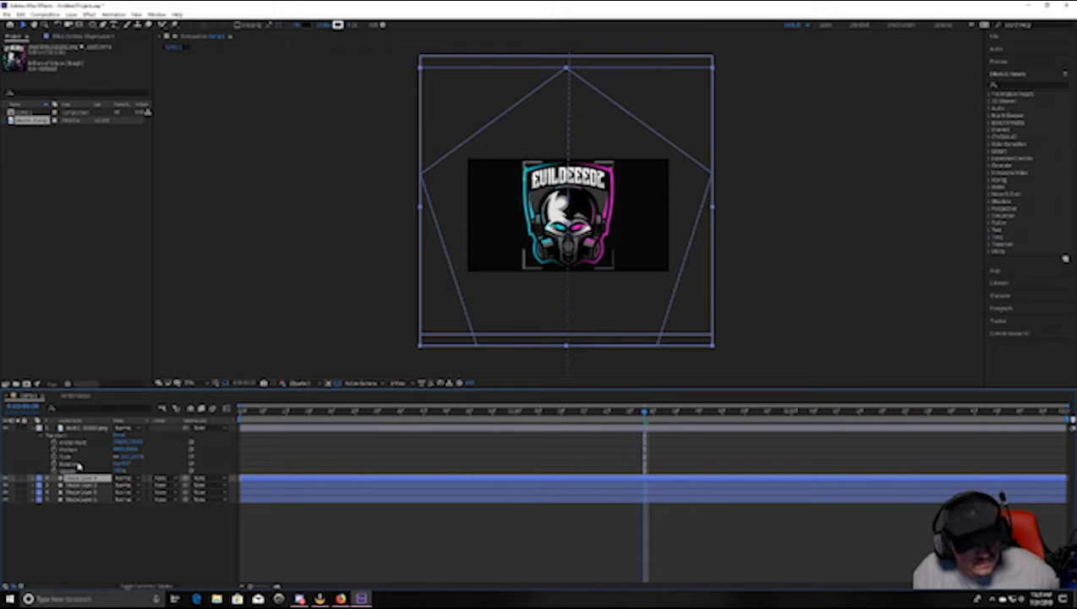
pyautogui.moveTo(89, 478); pyautogui.dragTo(91, 428)
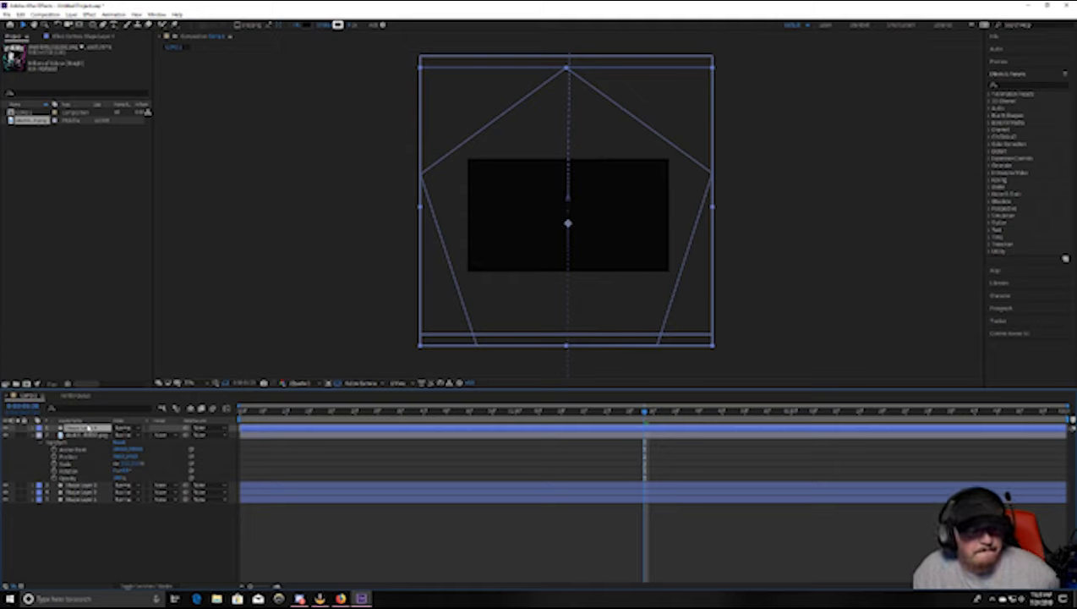
# Set the skull logo's track matte to Alpha Matte "Shape Layer 4" and preview the transition.
pyautogui.click(138, 430)
pyautogui.click(137, 430)
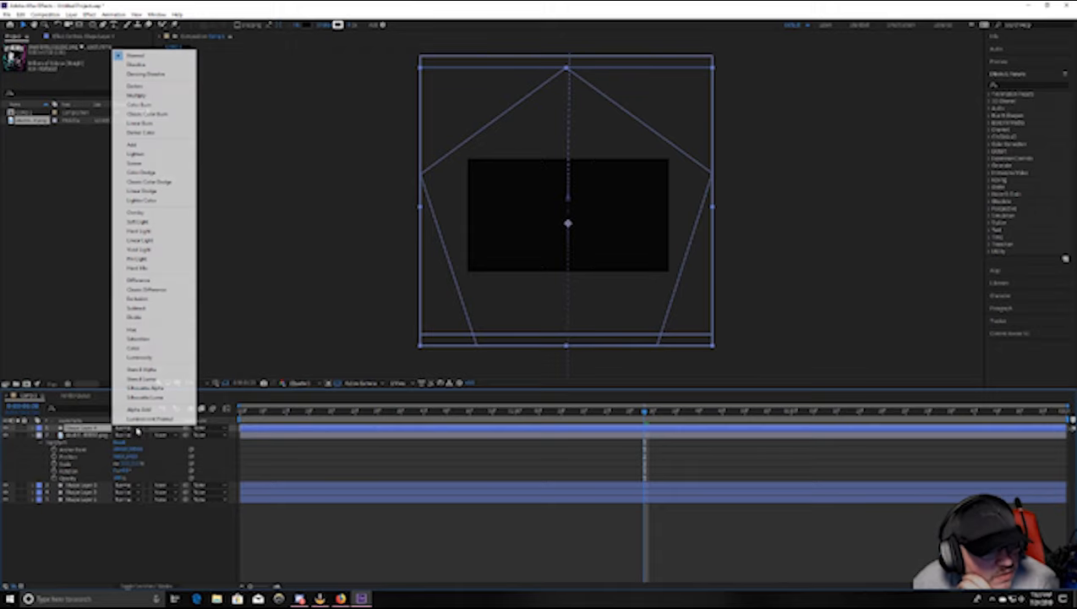
pyautogui.click(161, 431)
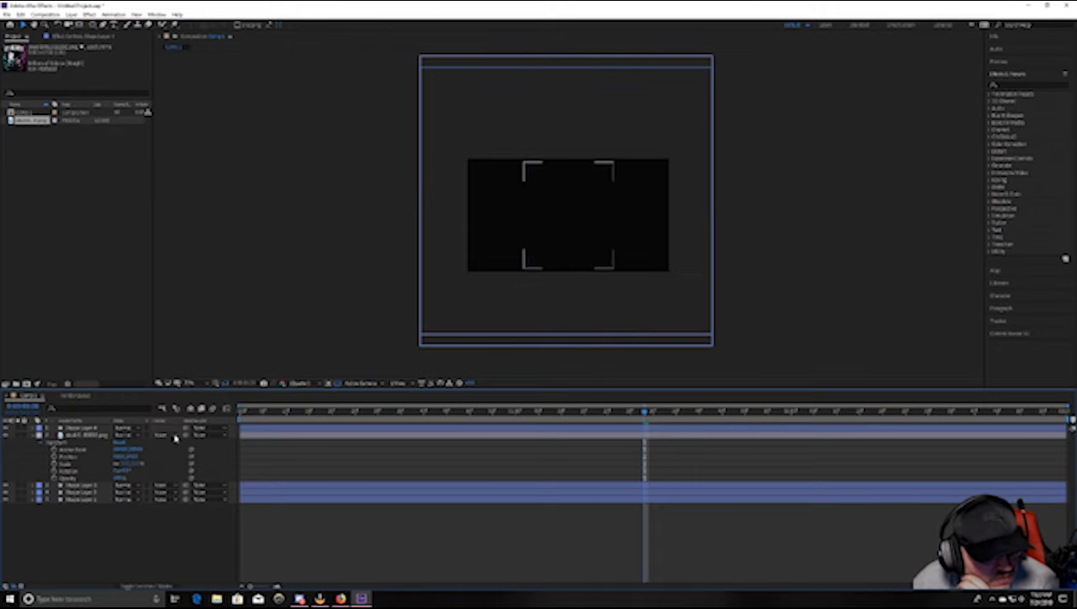
pyautogui.click(176, 436)
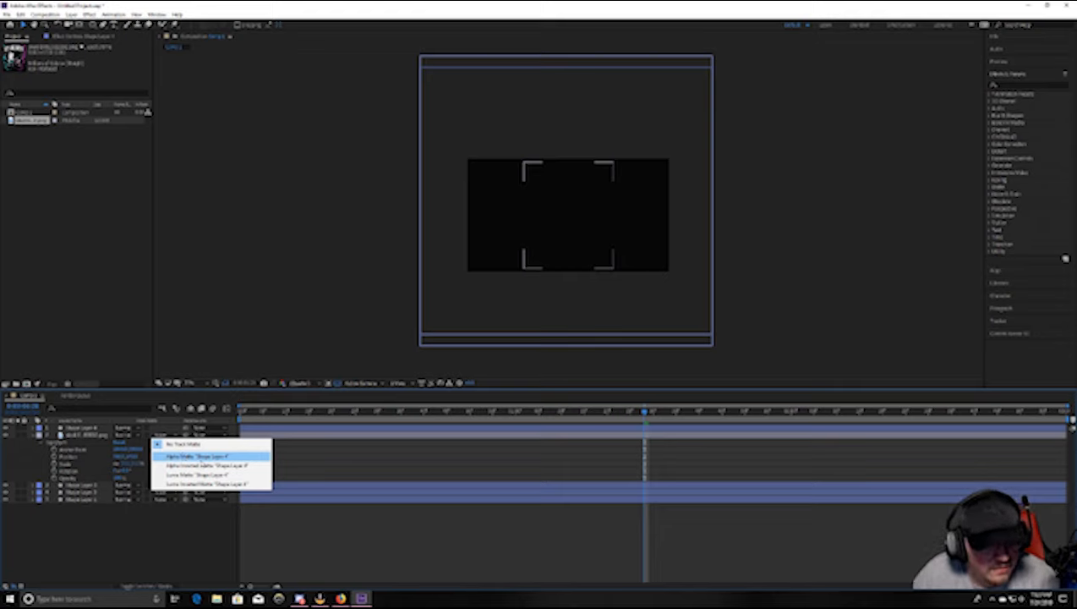
pyautogui.click(198, 456)
pyautogui.press('space')
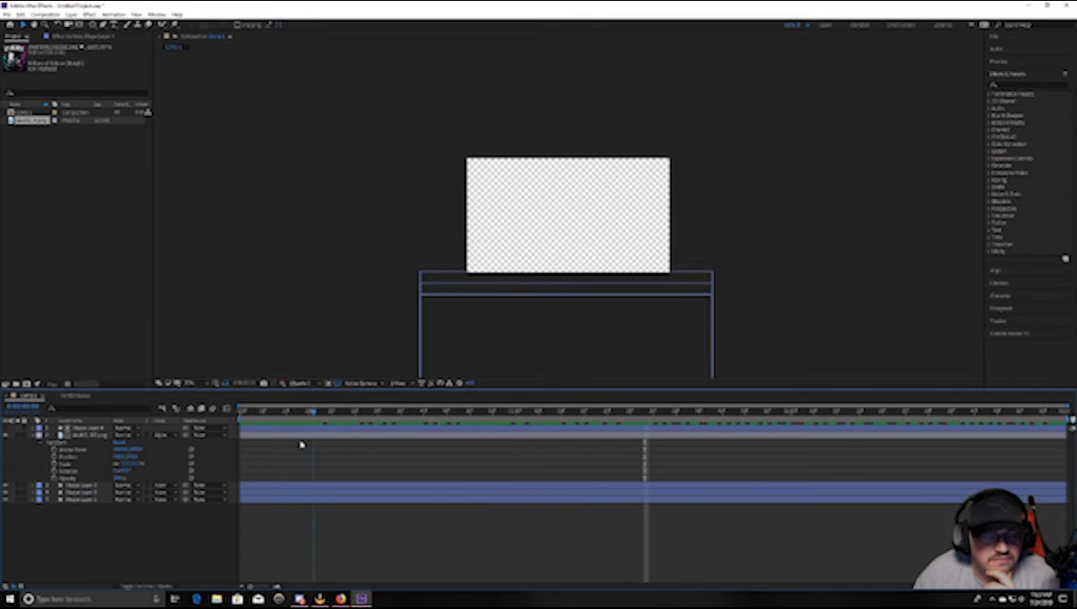
# Preview the skull logo transition and return to the start of the composition.
pyautogui.moveTo(411, 446); pyautogui.dragTo(608, 443)
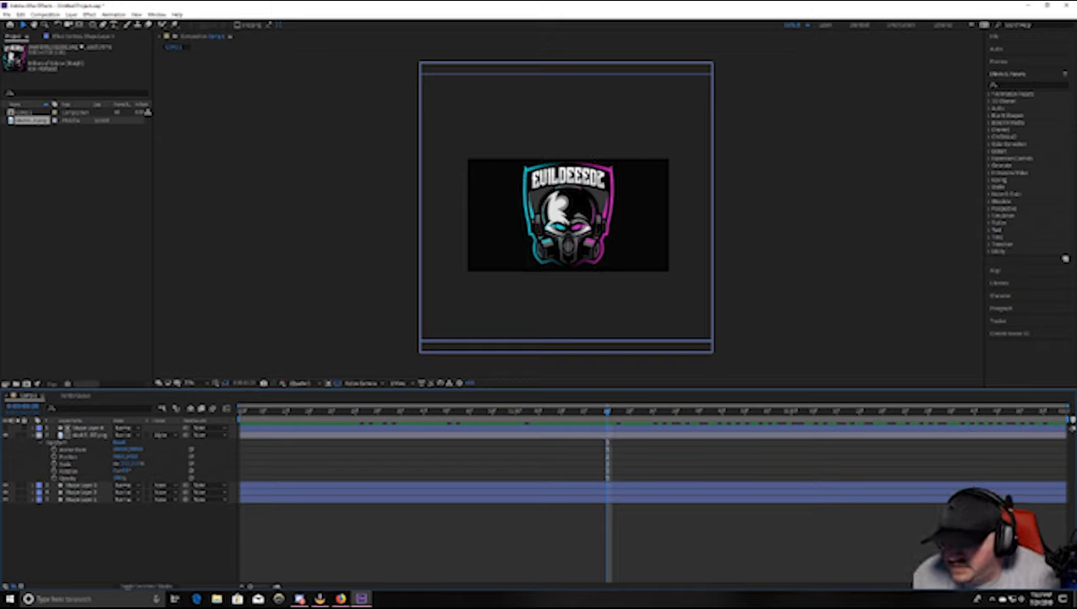
pyautogui.hotkey('alt', 'Tab')
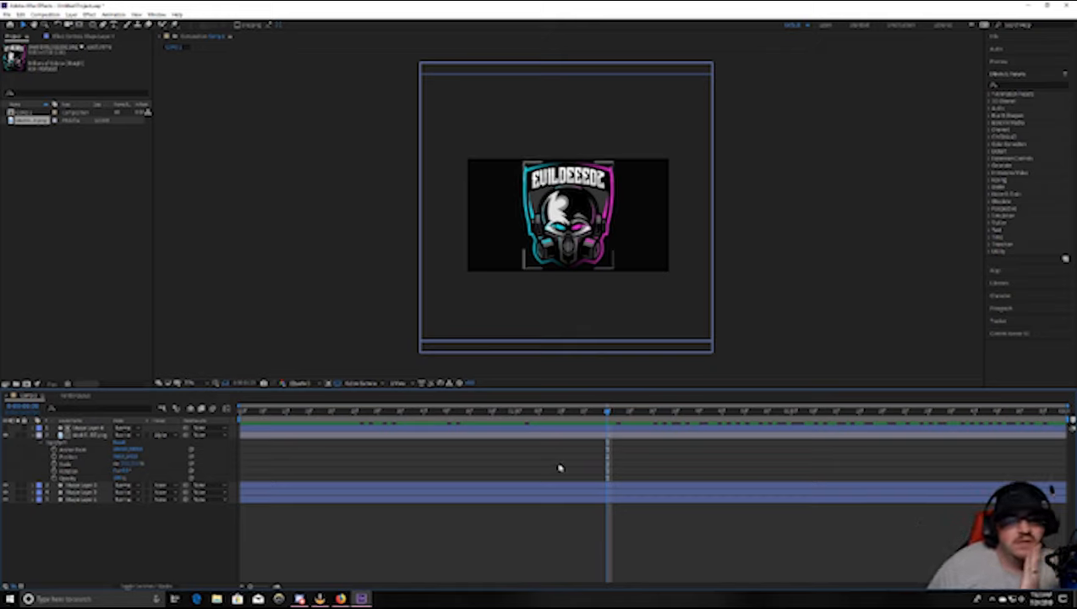
pyautogui.press('space')
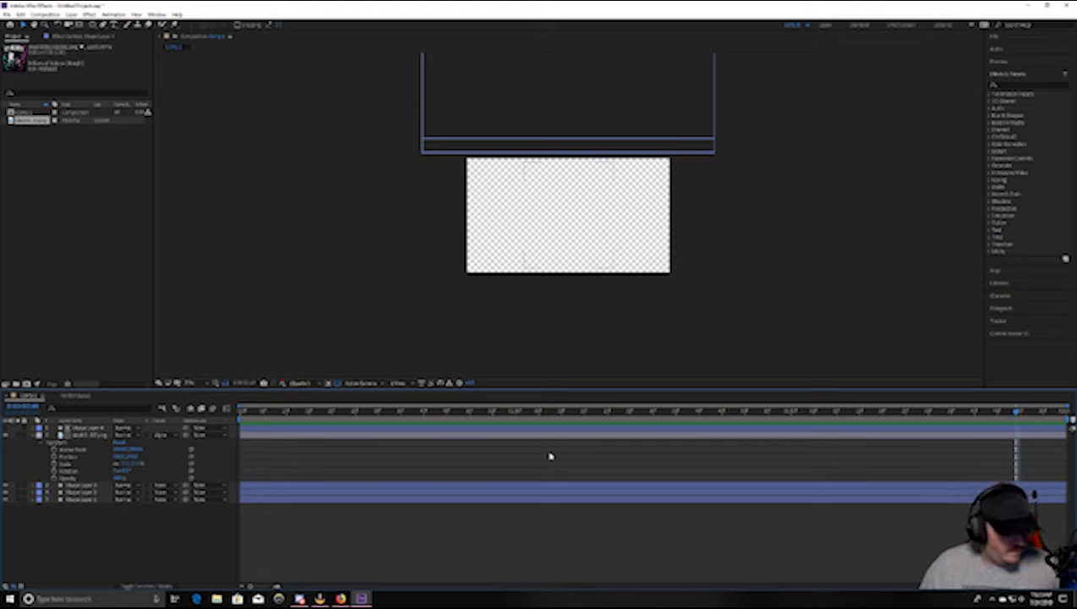
pyautogui.press('space')
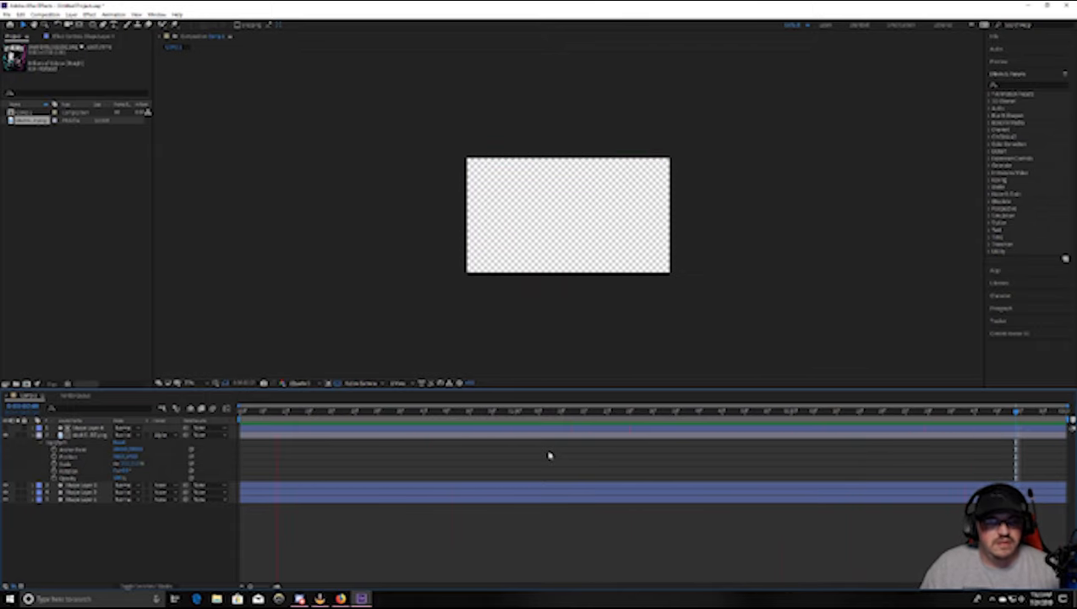
pyautogui.press('space')
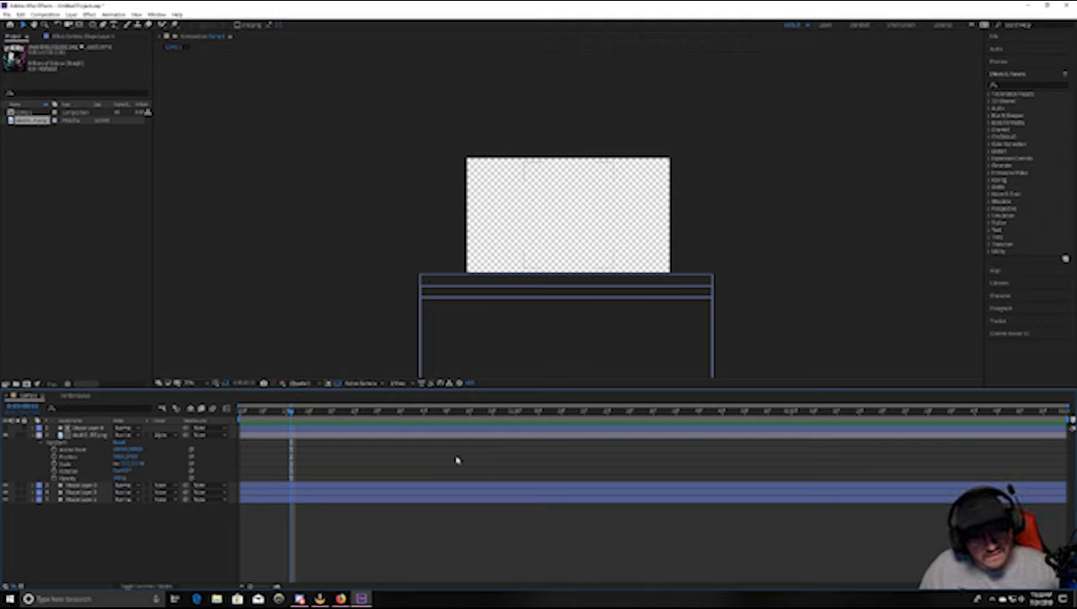
pyautogui.moveTo(290, 413); pyautogui.dragTo(235, 418)
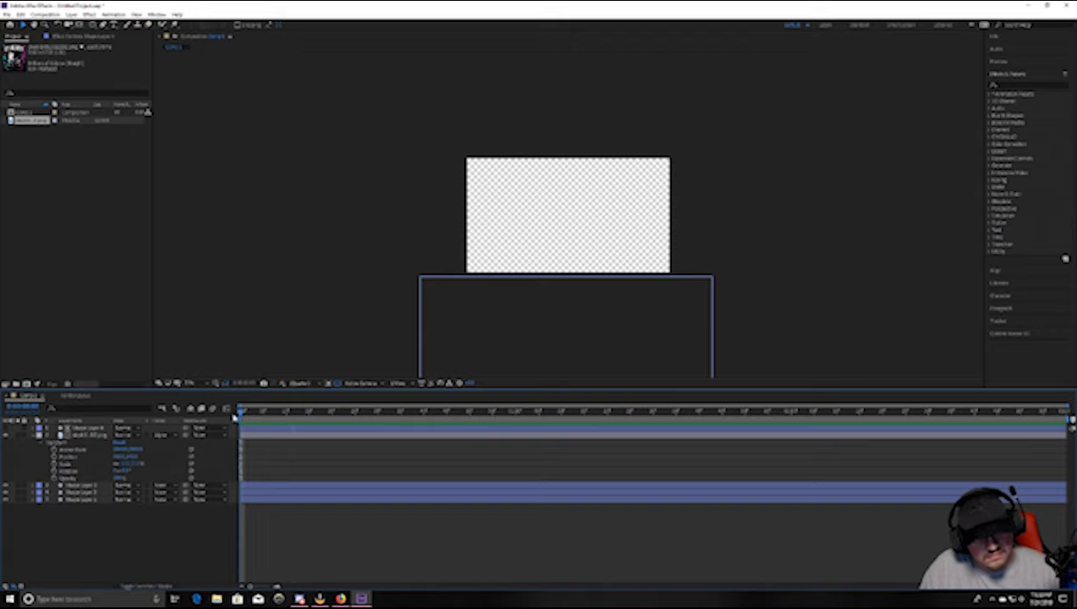
# Collapse the skull logo layer's properties and import the Winchester MP3 sound effect from the recent files.
pyautogui.click(33, 435)
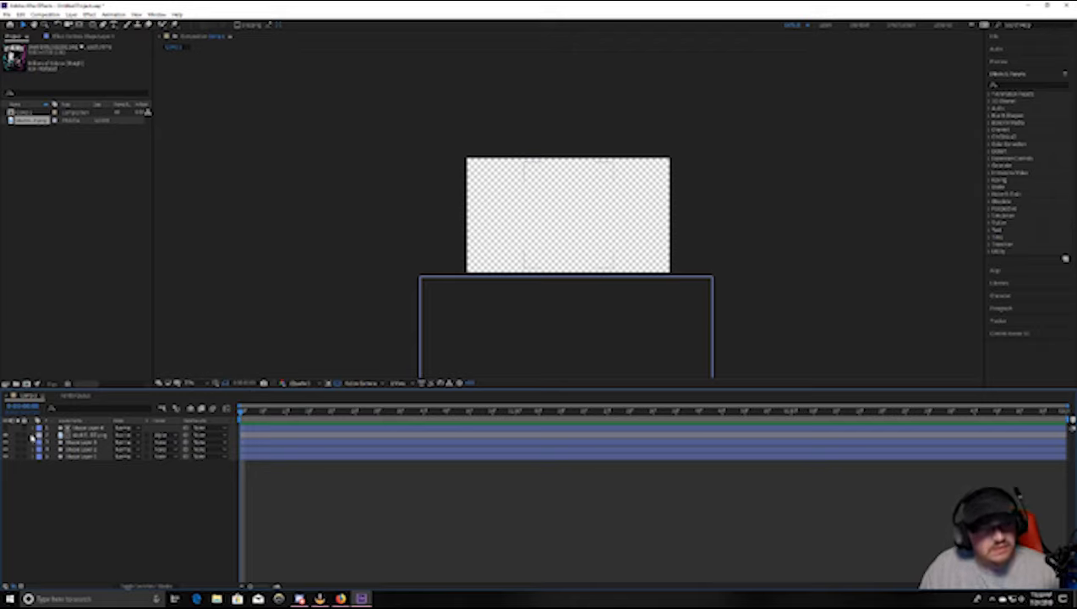
pyautogui.click(73, 252)
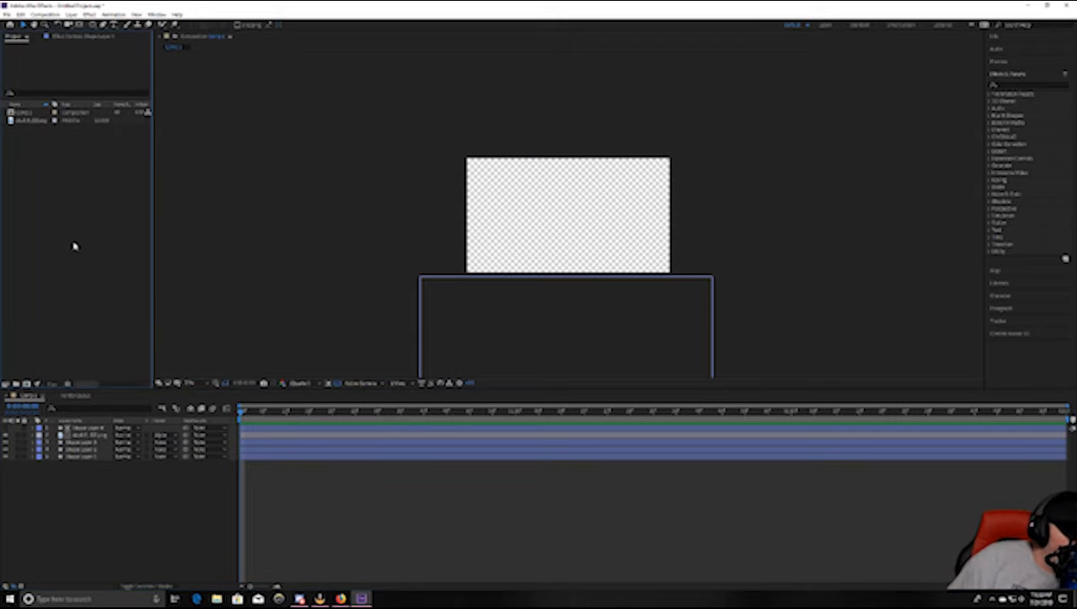
pyautogui.rightClick(72, 245)
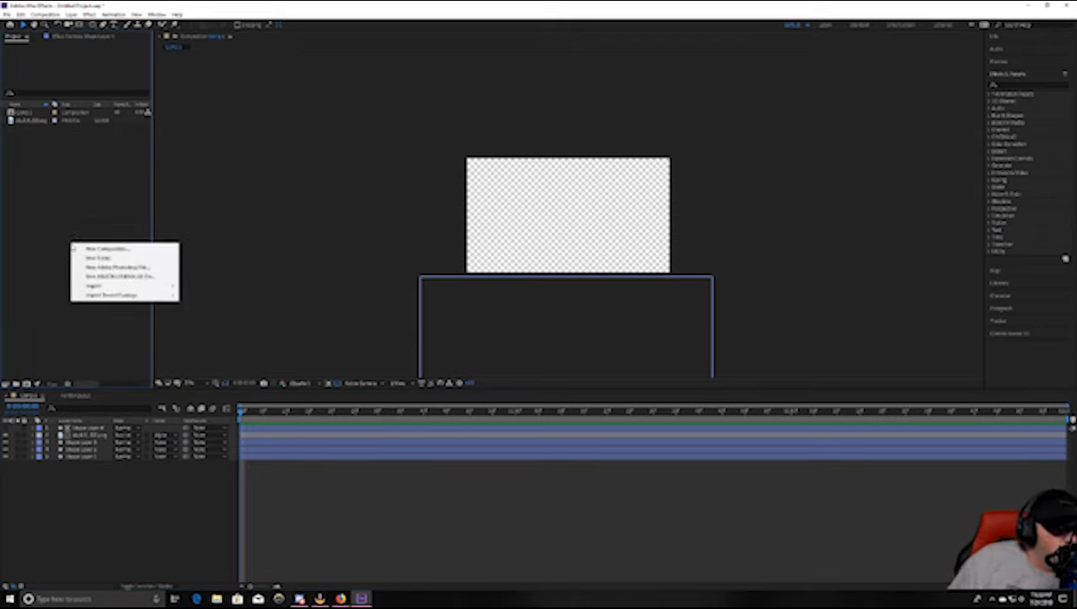
pyautogui.moveTo(114, 285)
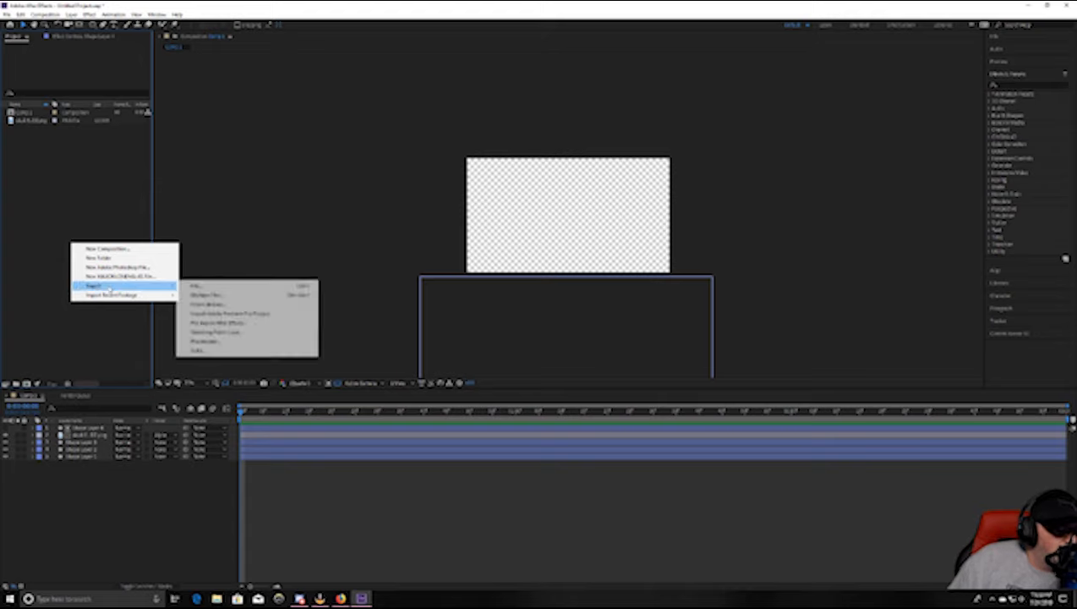
pyautogui.click(208, 288)
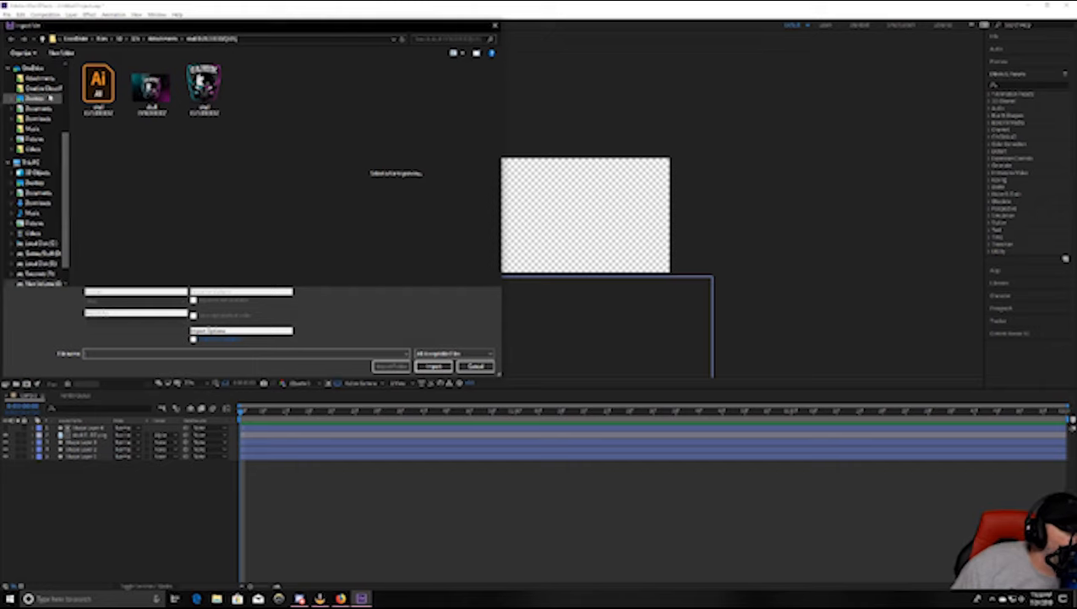
pyautogui.scroll(4, 34, 148)
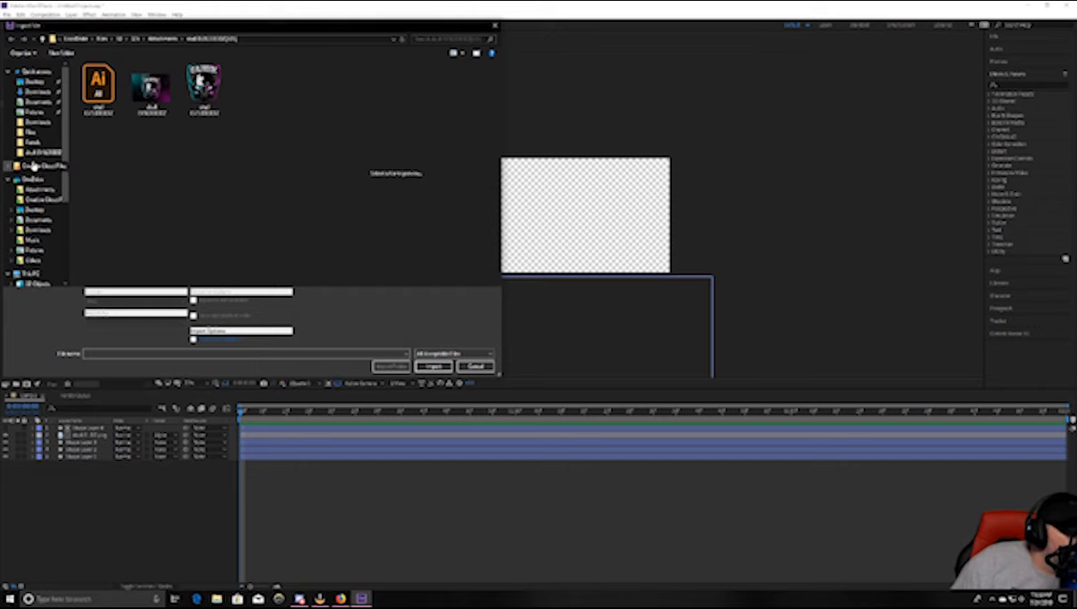
pyautogui.click(35, 72)
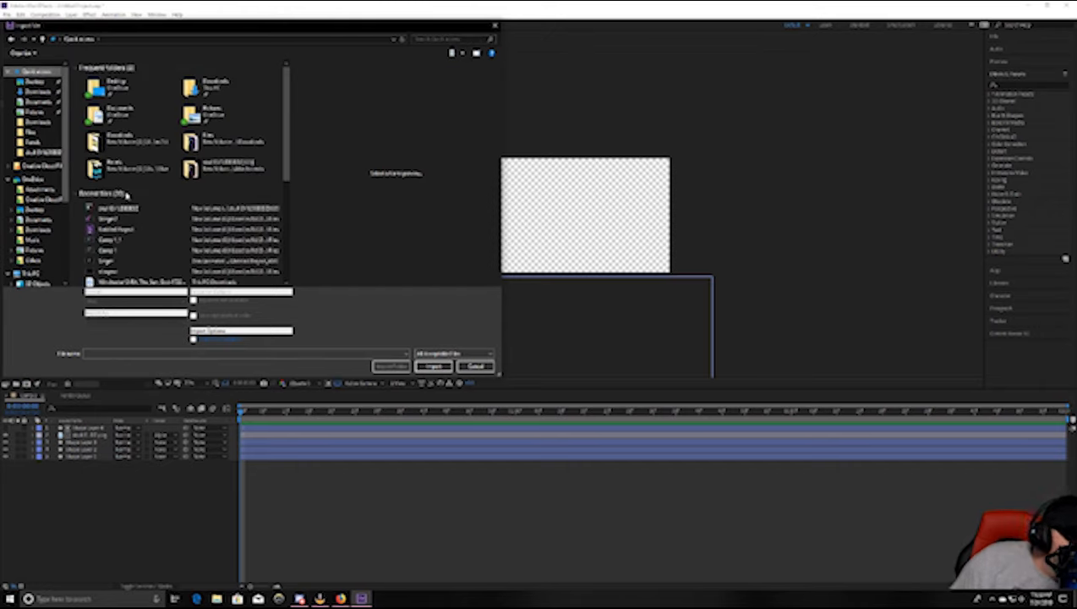
pyautogui.scroll(-1, 127, 198)
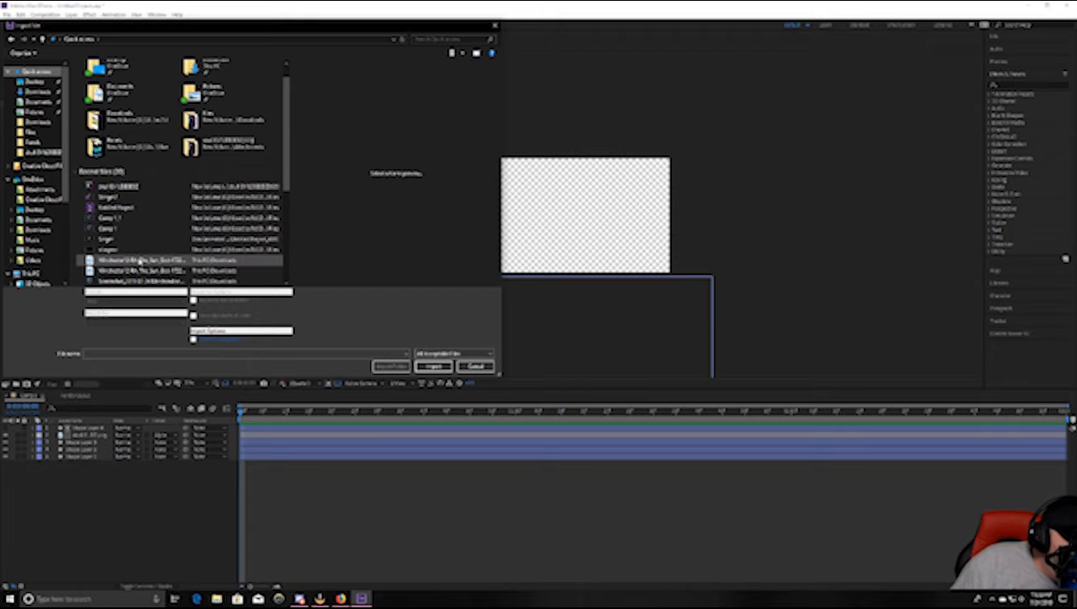
pyautogui.click(140, 261)
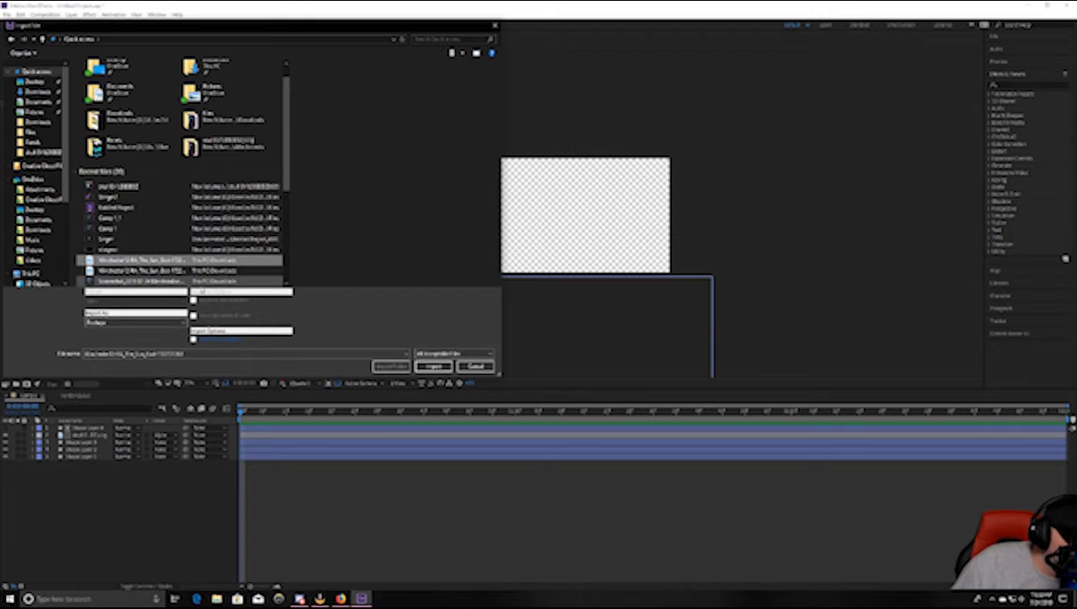
pyautogui.click(431, 367)
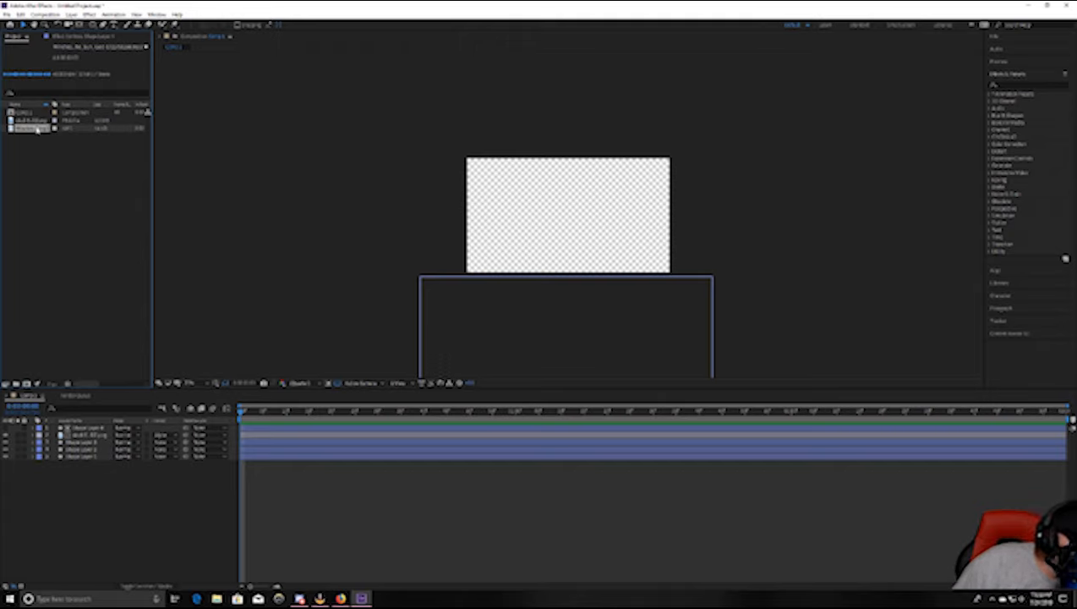
# Add the Winchester sound as the lowest layer and move its start to just before the pentagon tips reach mid-frame.
pyautogui.moveTo(69, 128); pyautogui.dragTo(103, 463)
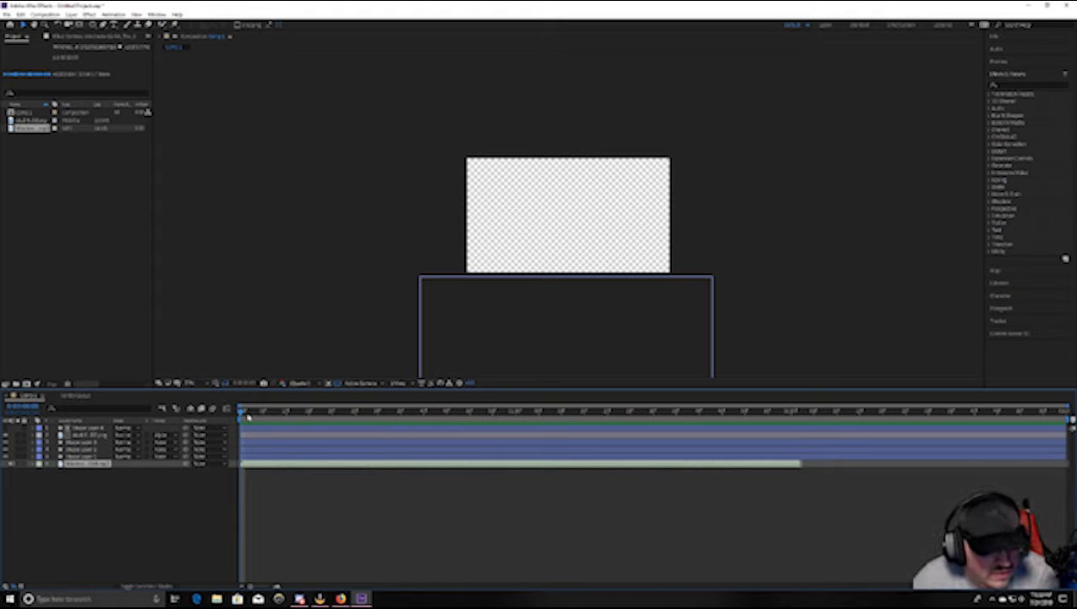
pyautogui.moveTo(242, 414); pyautogui.dragTo(447, 431)
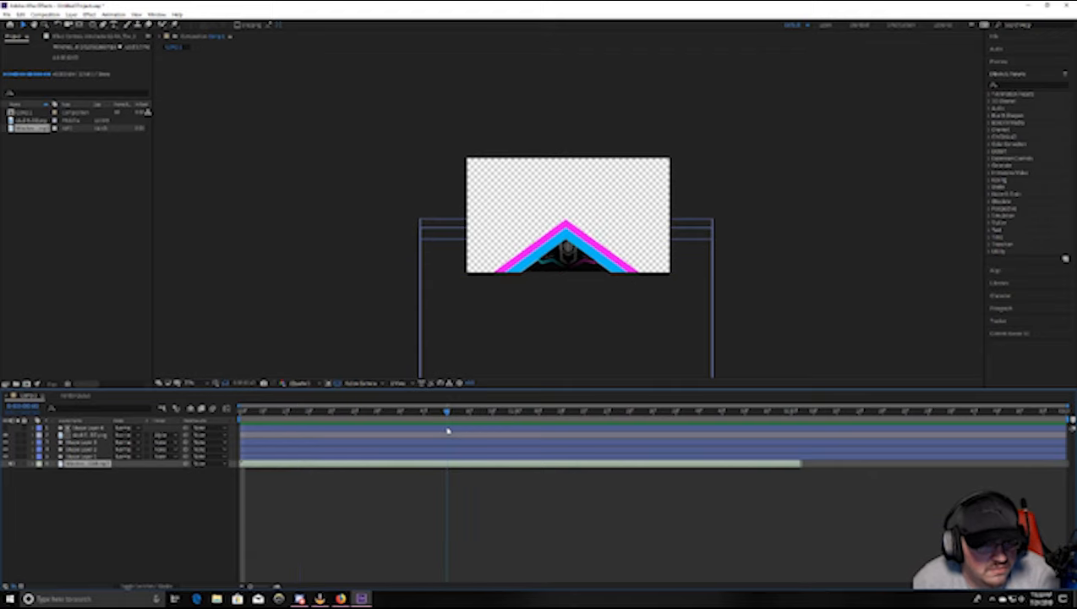
pyautogui.moveTo(481, 464); pyautogui.dragTo(652, 472)
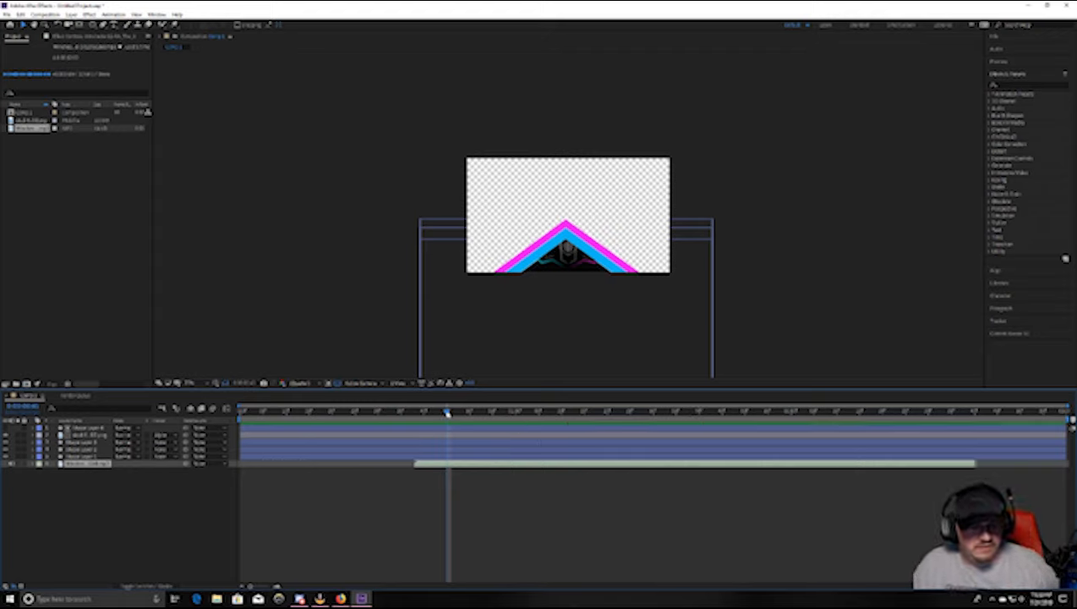
# Shift the sound layer slightly later and preview the transition with its audio at a larger view.
pyautogui.moveTo(447, 413); pyautogui.dragTo(244, 409)
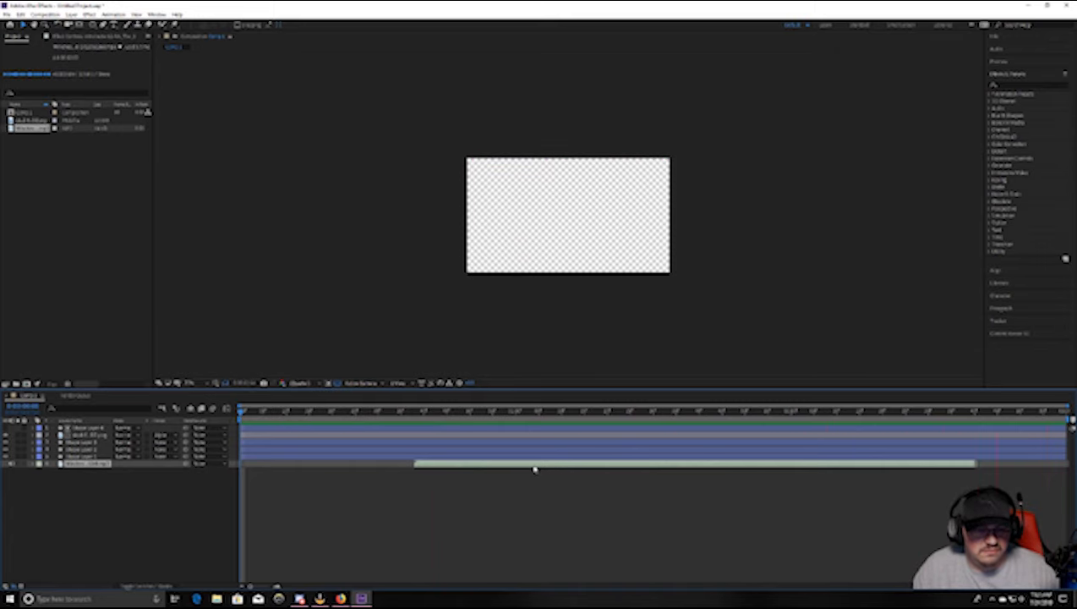
pyautogui.moveTo(534, 467); pyautogui.dragTo(547, 467)
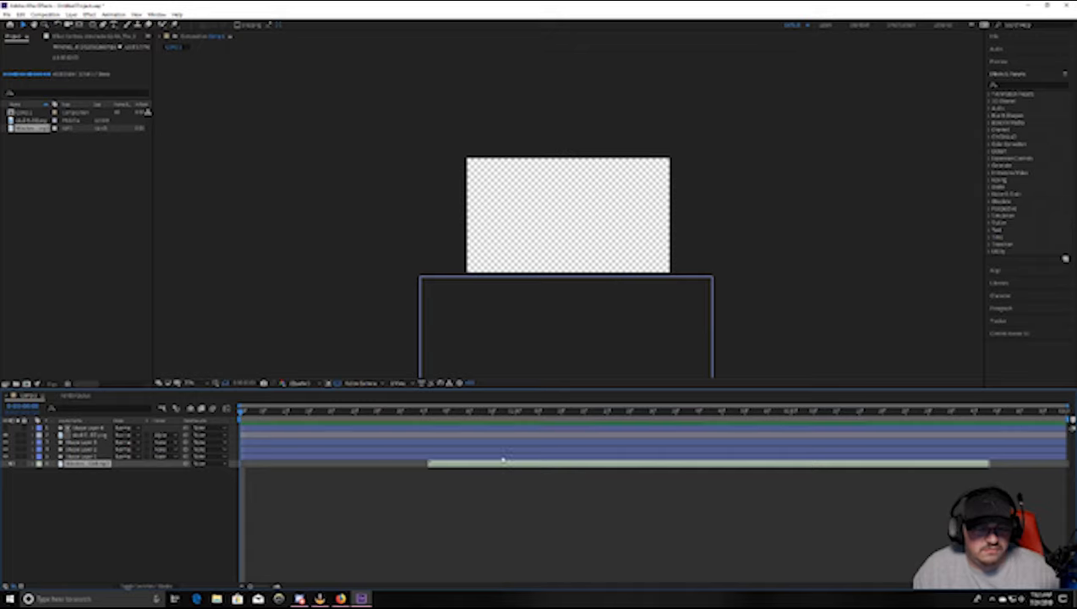
pyautogui.press('space')
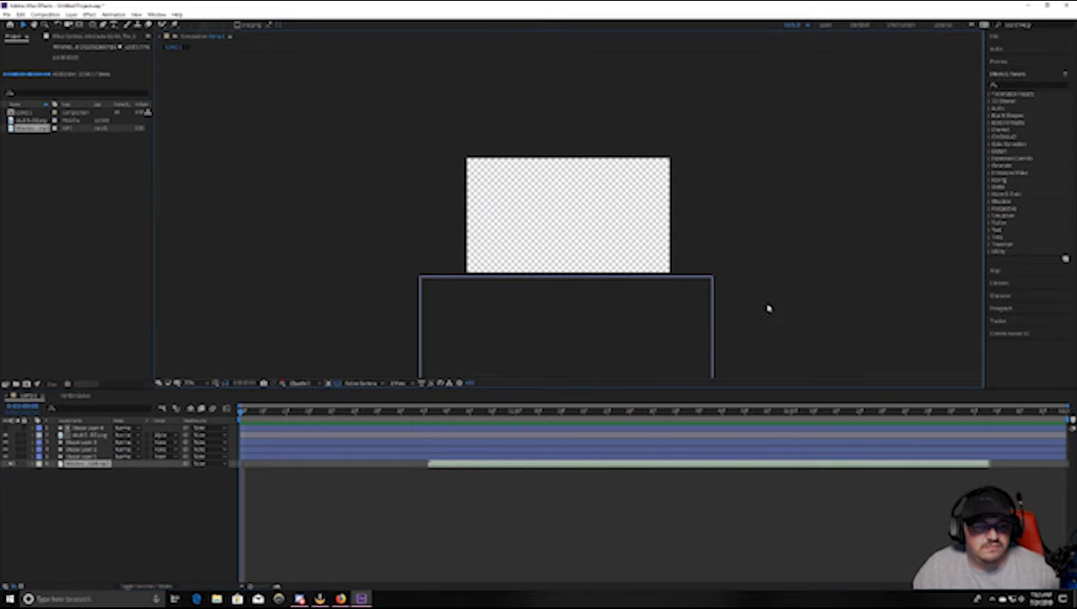
pyautogui.scroll(2, 770, 308)
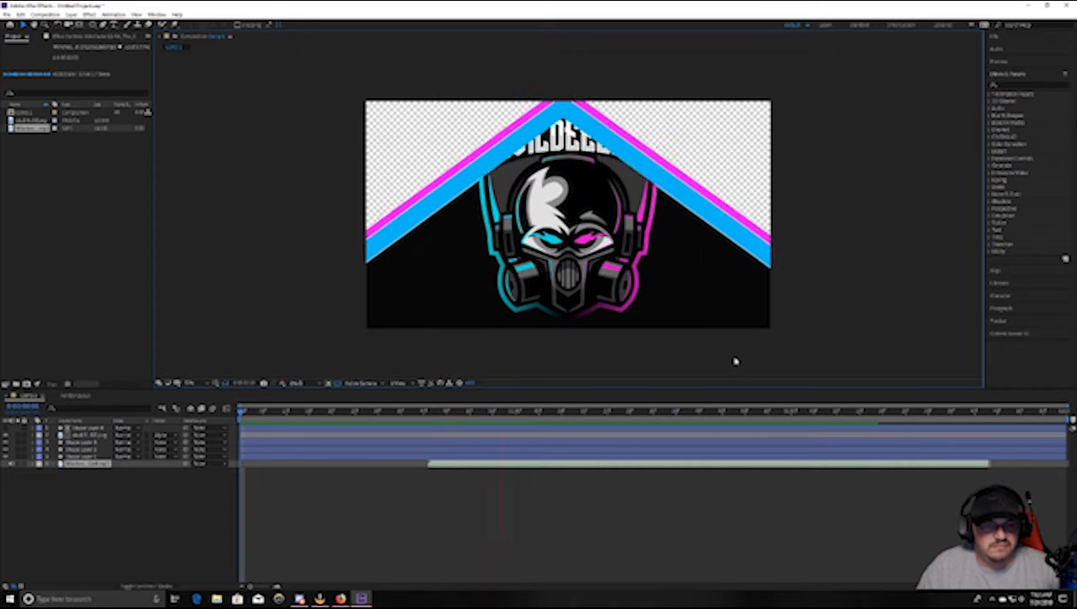
pyautogui.press('space')
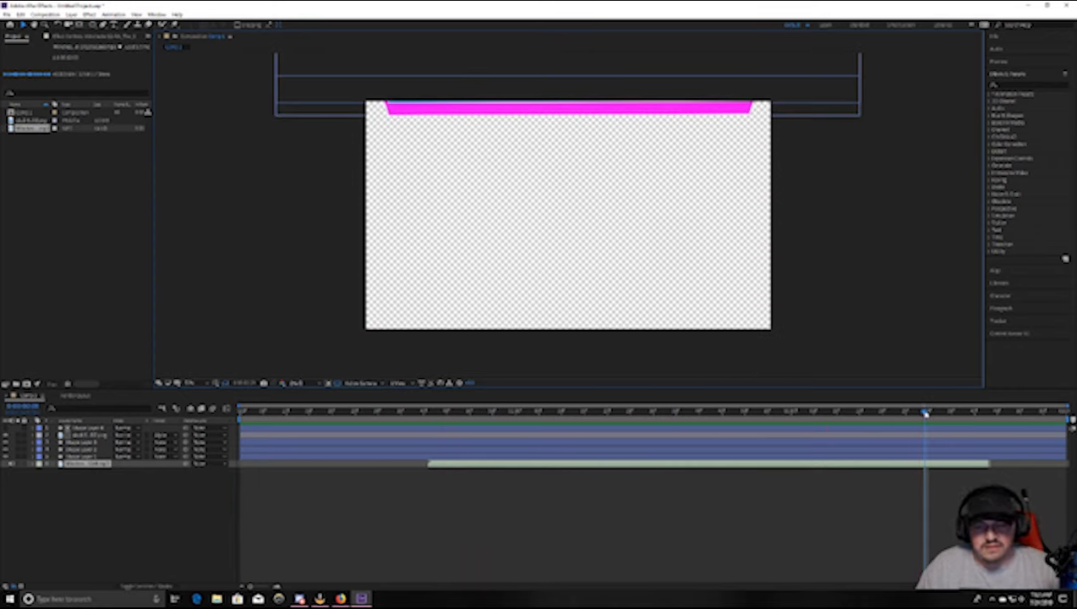
pyautogui.moveTo(925, 412); pyautogui.dragTo(656, 419)
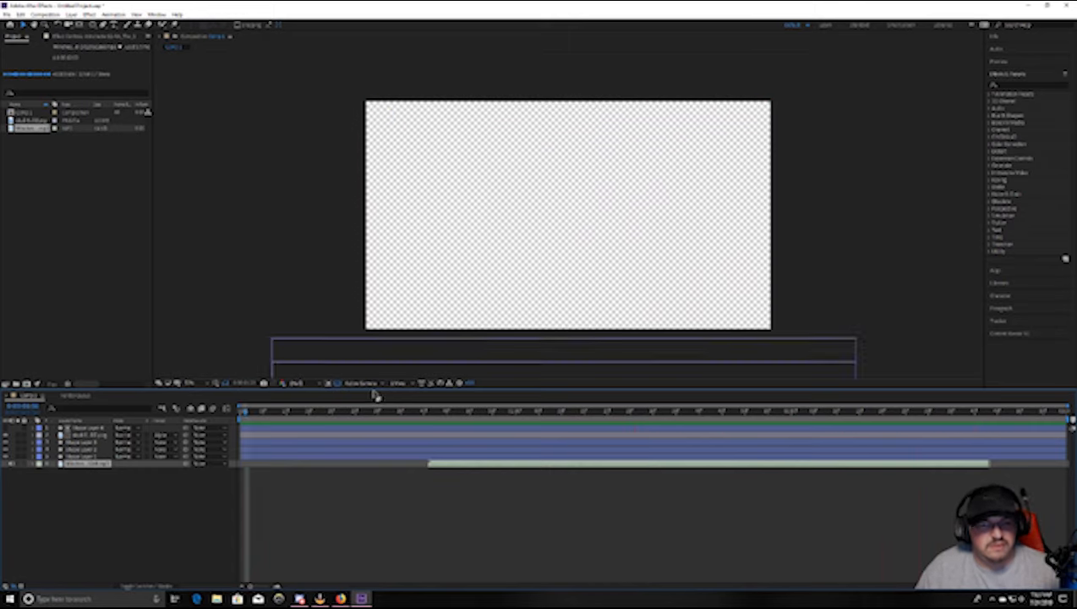
pyautogui.moveTo(245, 413); pyautogui.dragTo(547, 448)
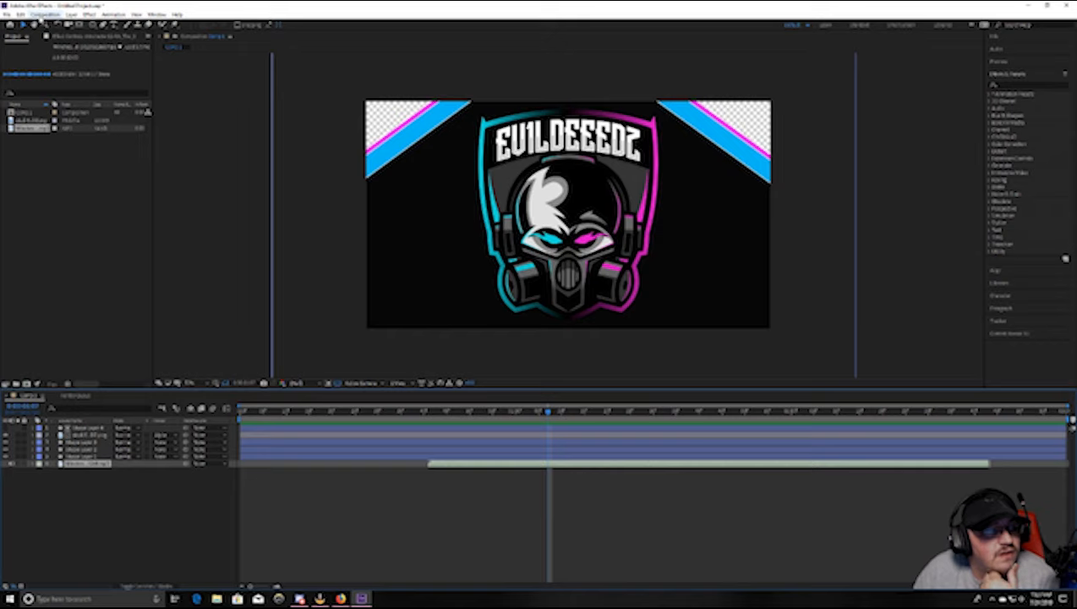
# Add the composition to the render queue, save its output as Comp 1_2 and render it.
pyautogui.click(45, 15)
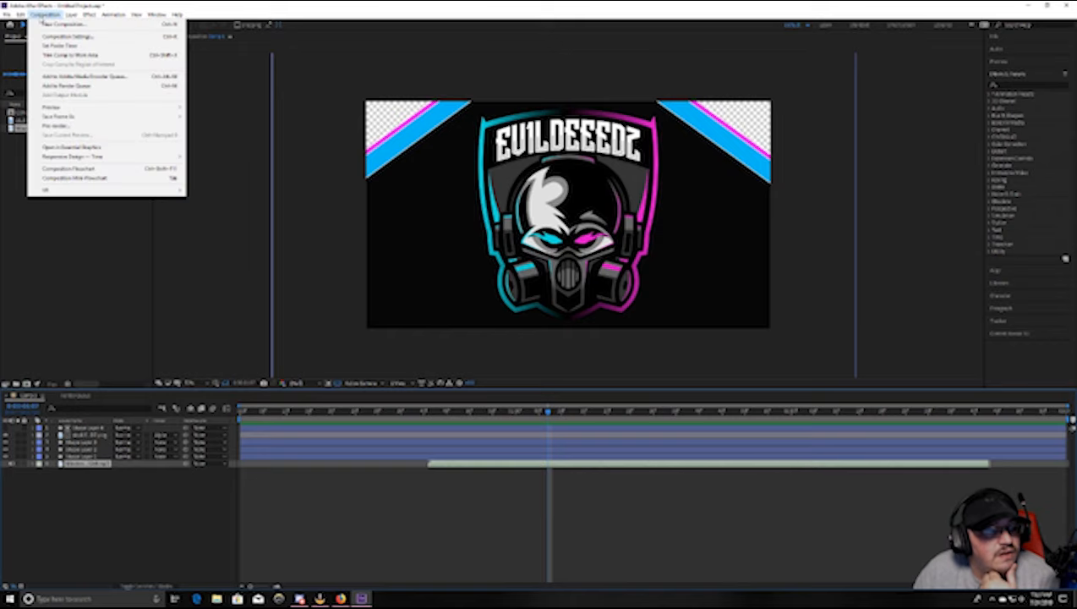
pyautogui.click(89, 86)
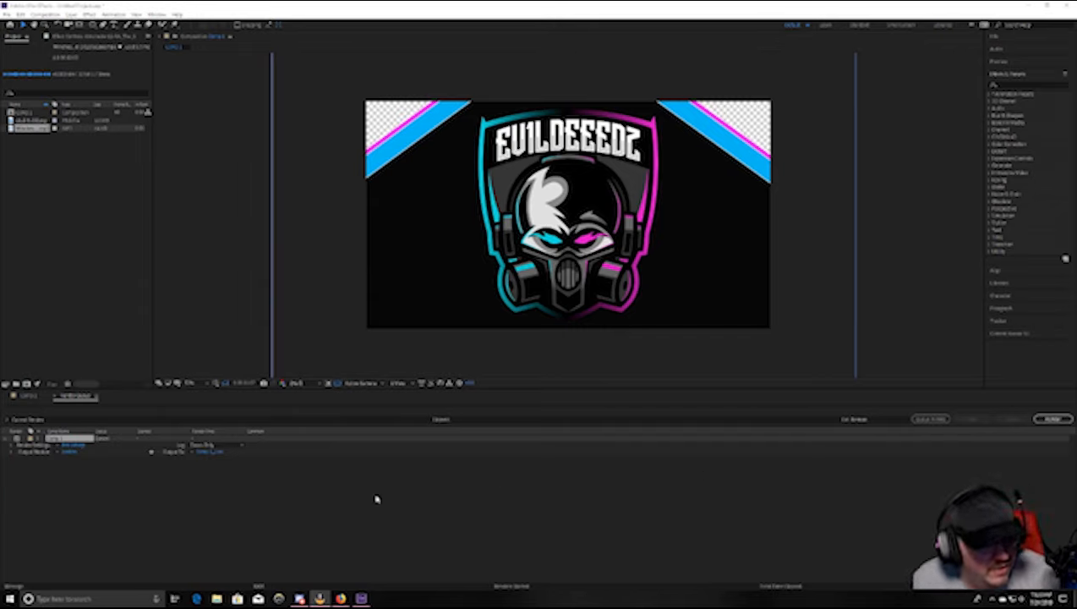
pyautogui.click(192, 452)
pyautogui.click(208, 453)
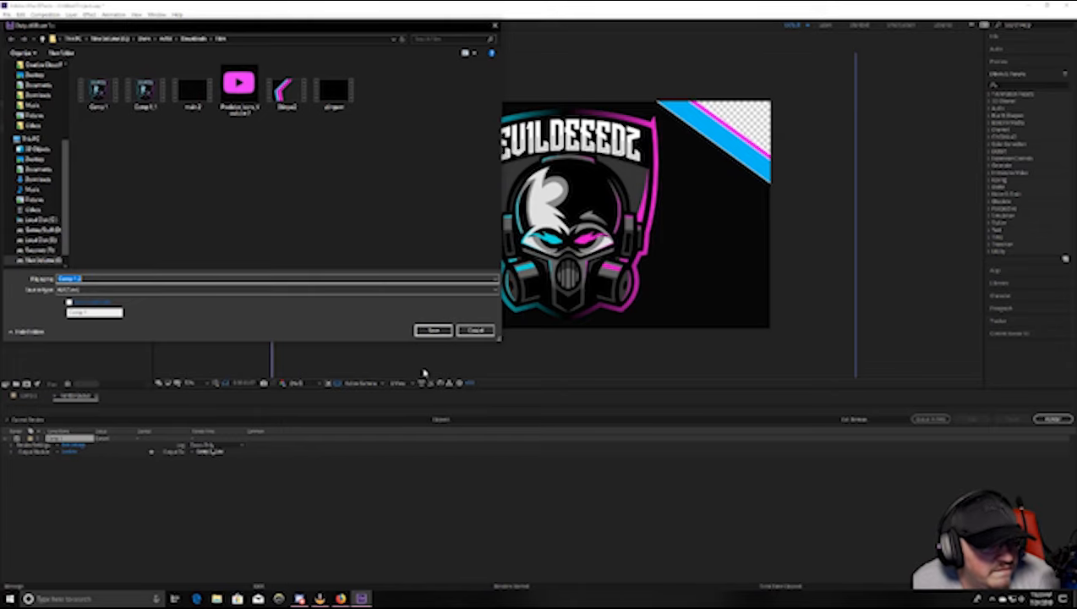
pyautogui.click(440, 334)
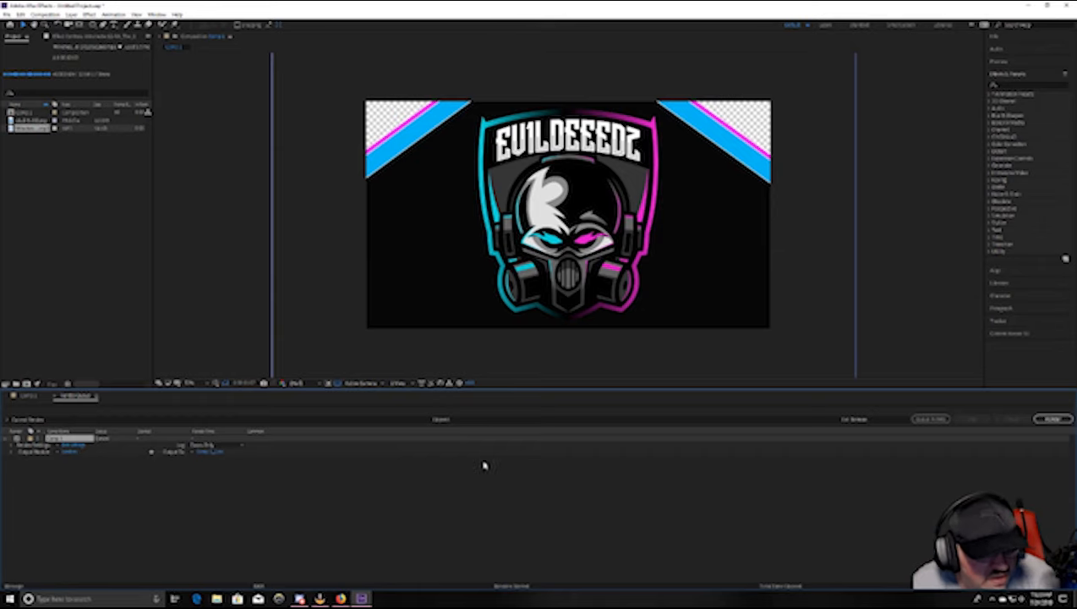
pyautogui.click(1053, 419)
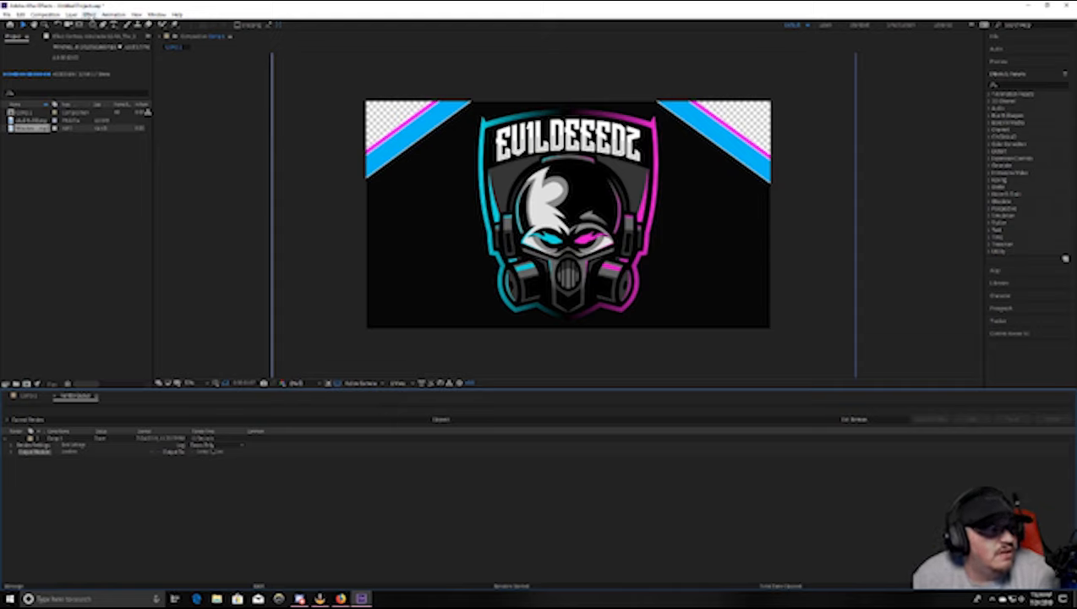
# Send the composition to the Adobe Media Encoder queue and browse the source files there while it loads.
pyautogui.click(44, 14)
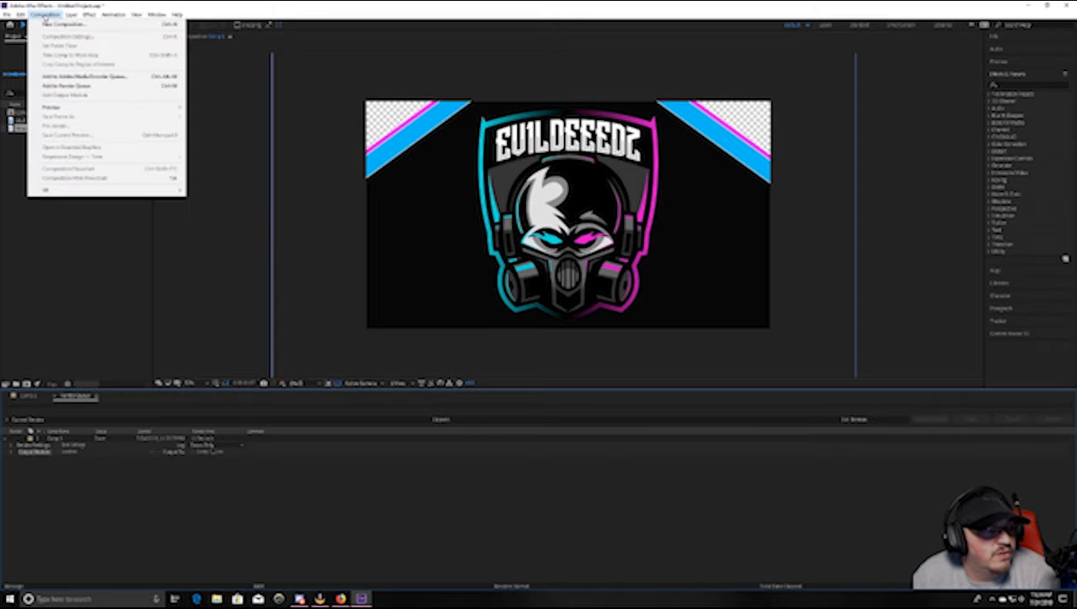
pyautogui.click(107, 77)
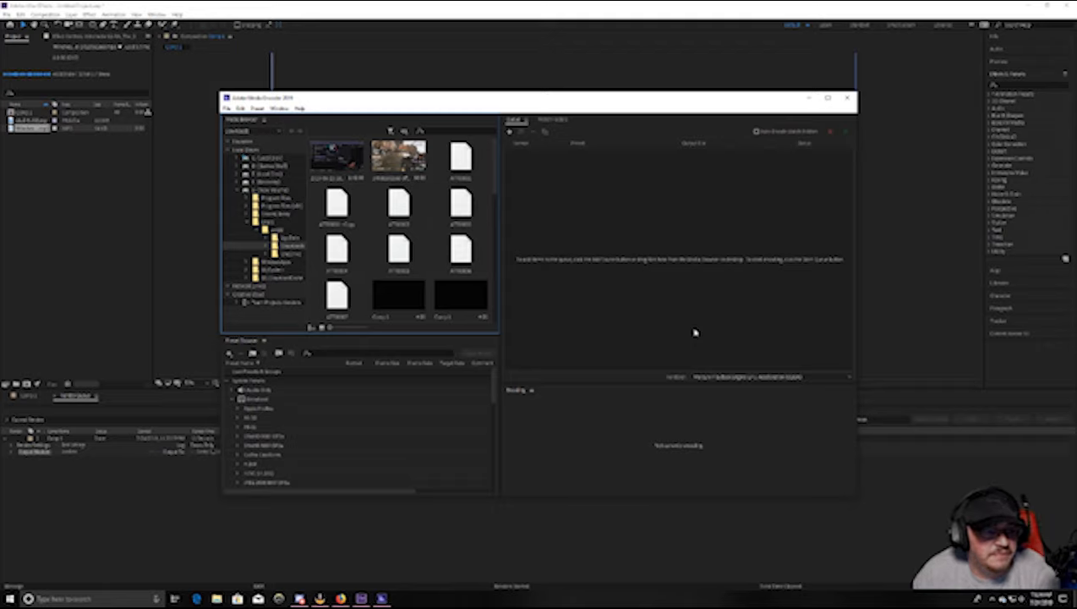
pyautogui.scroll(-5, 427, 266)
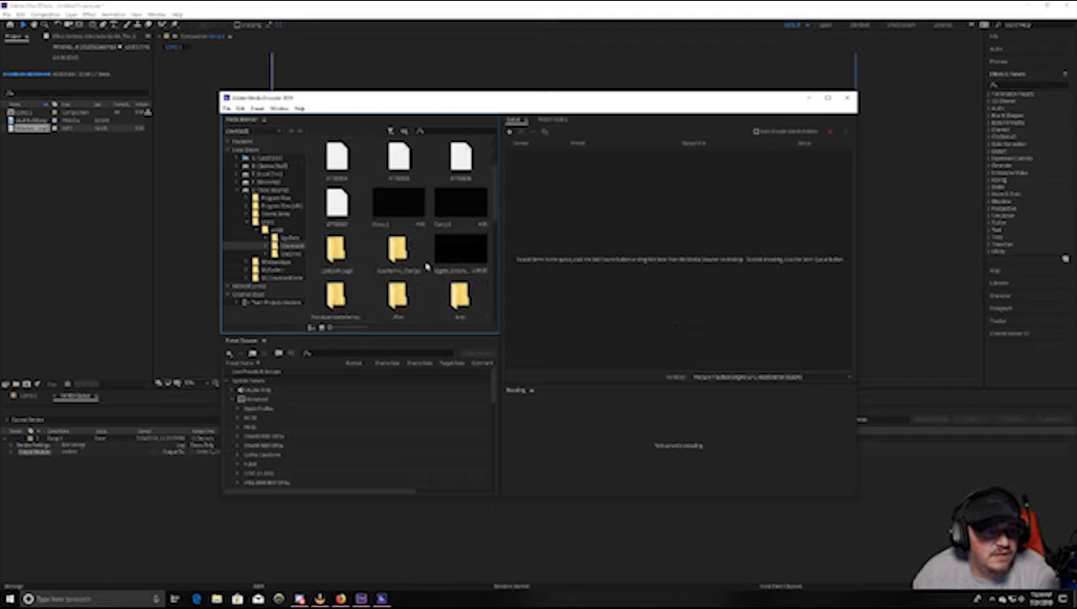
pyautogui.scroll(-4, 427, 266)
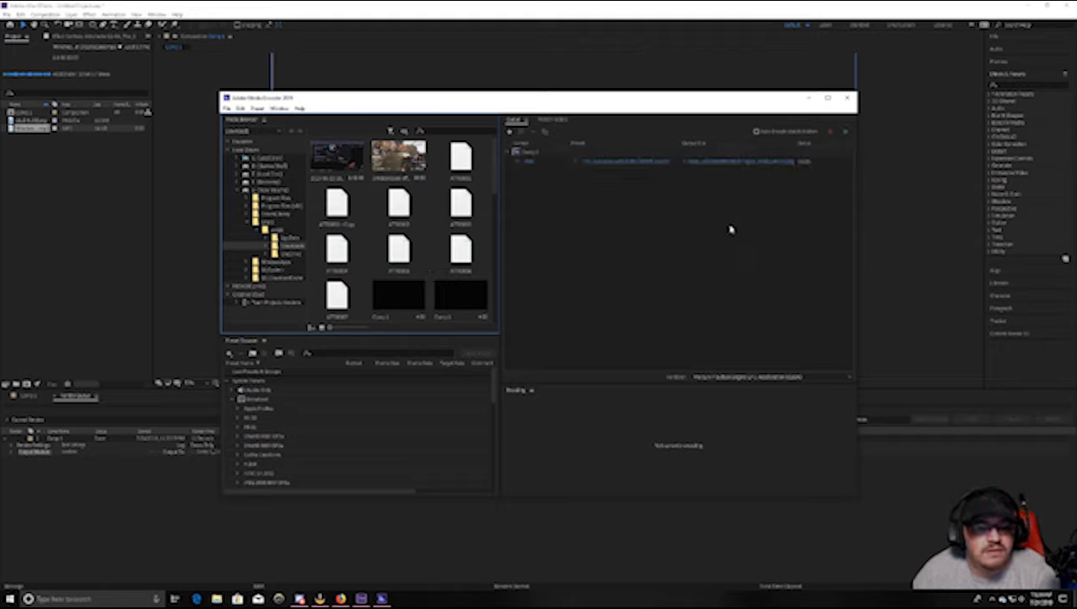
# Enable Render at Maximum Depth and Use Maximum Render Quality in the queued Comp 1 PNG output's export settings.
pyautogui.click(544, 162)
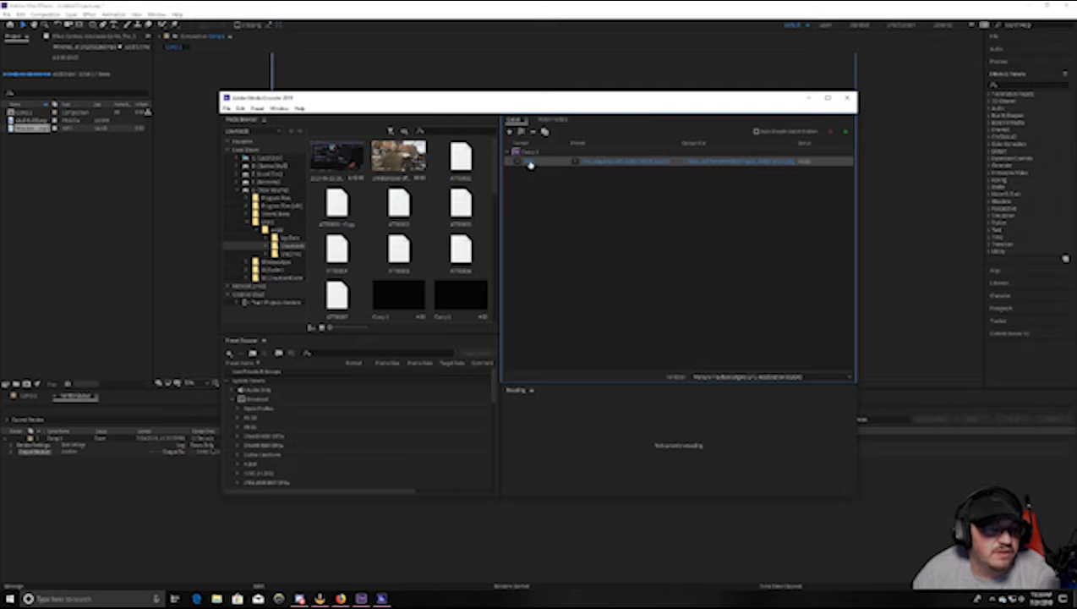
pyautogui.click(529, 164)
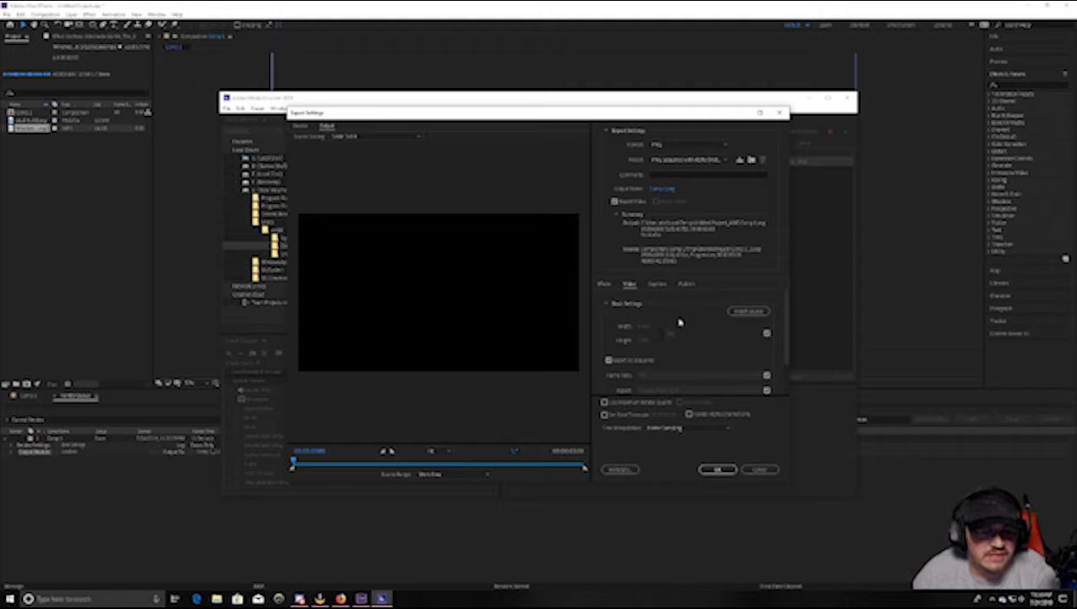
pyautogui.scroll(-2, 706, 338)
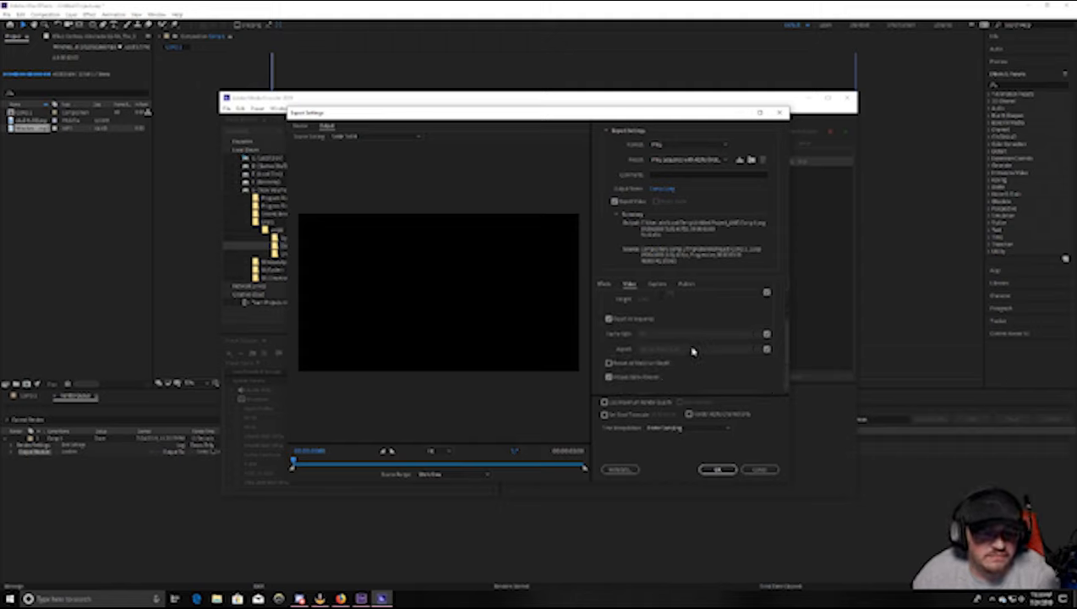
pyautogui.click(609, 364)
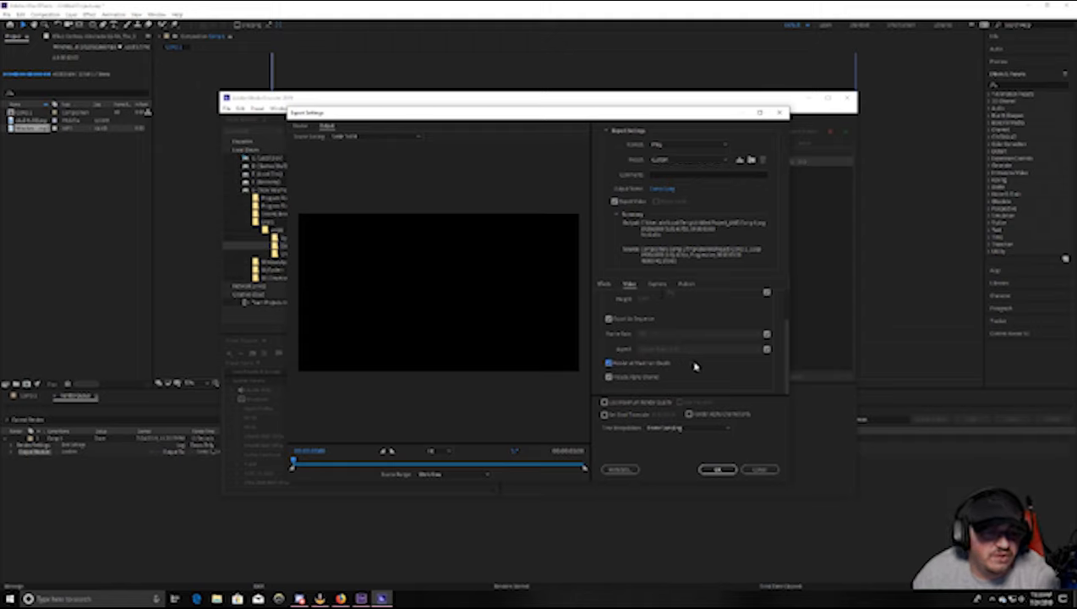
pyautogui.scroll(2, 701, 367)
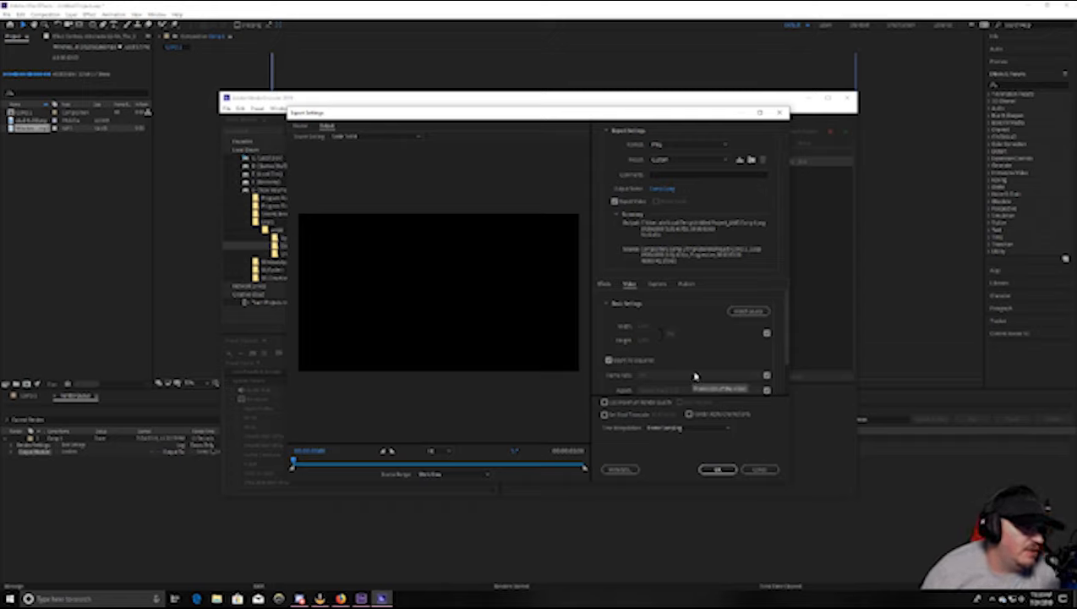
pyautogui.scroll(-2, 705, 375)
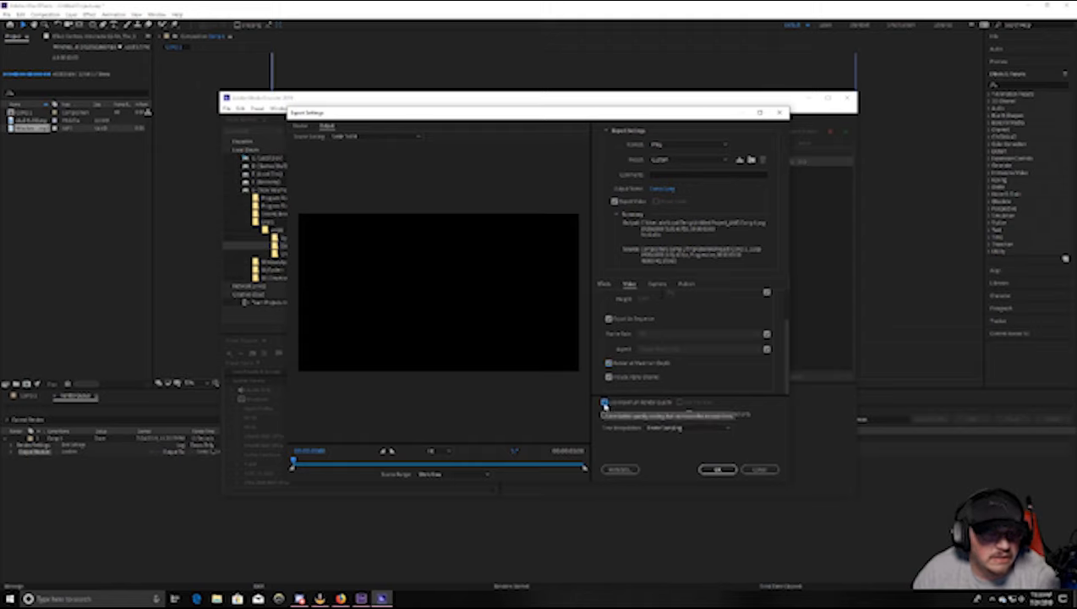
pyautogui.click(605, 404)
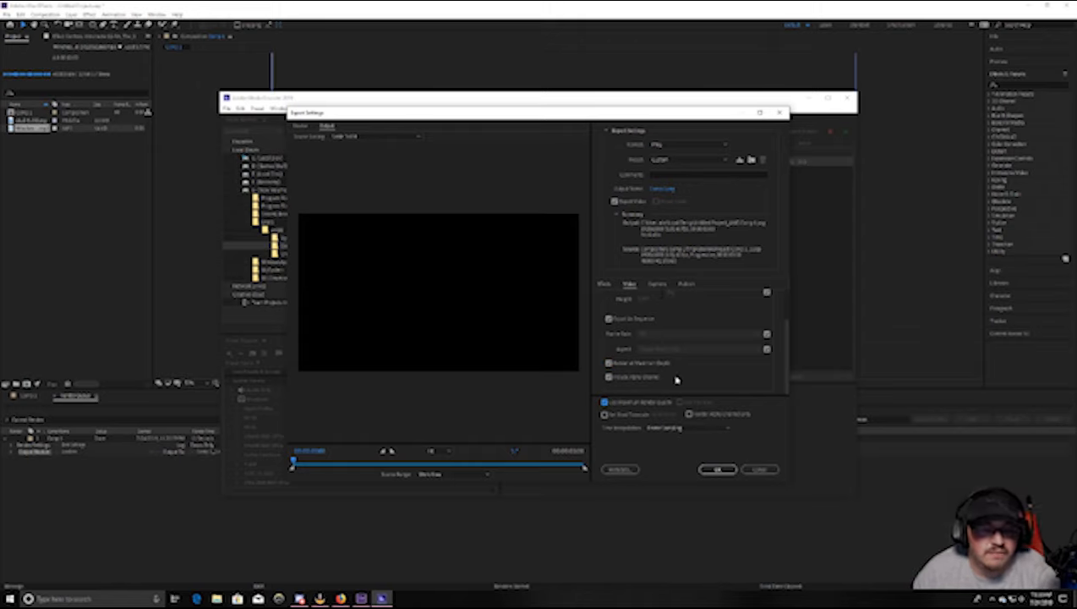
pyautogui.click(719, 469)
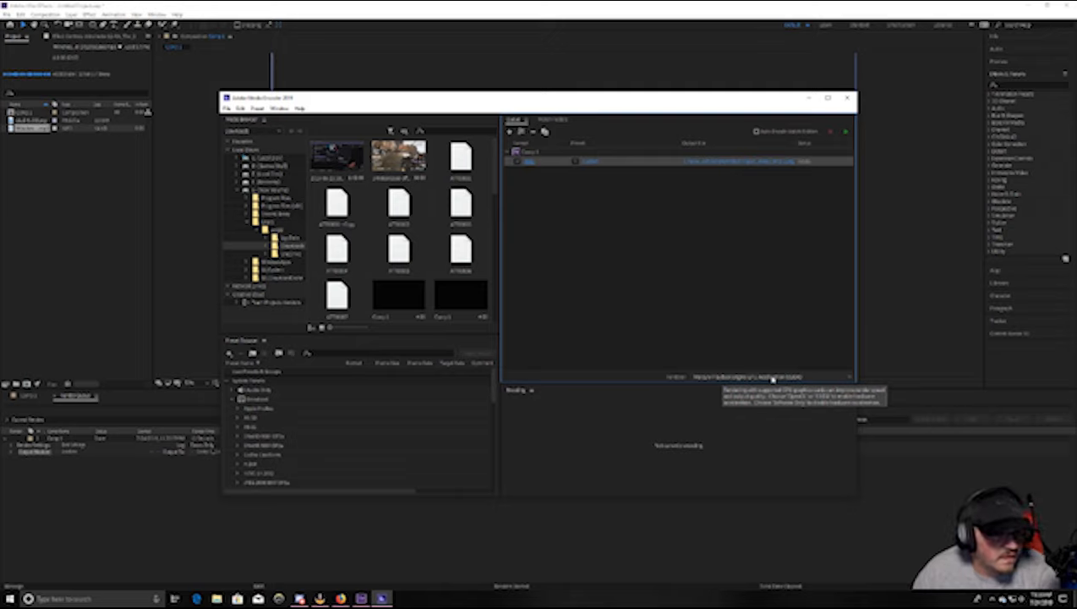
# Keep the GPU-accelerated renderer and PNG format, run the encoding queue, and close Media Encoder.
pyautogui.click(773, 377)
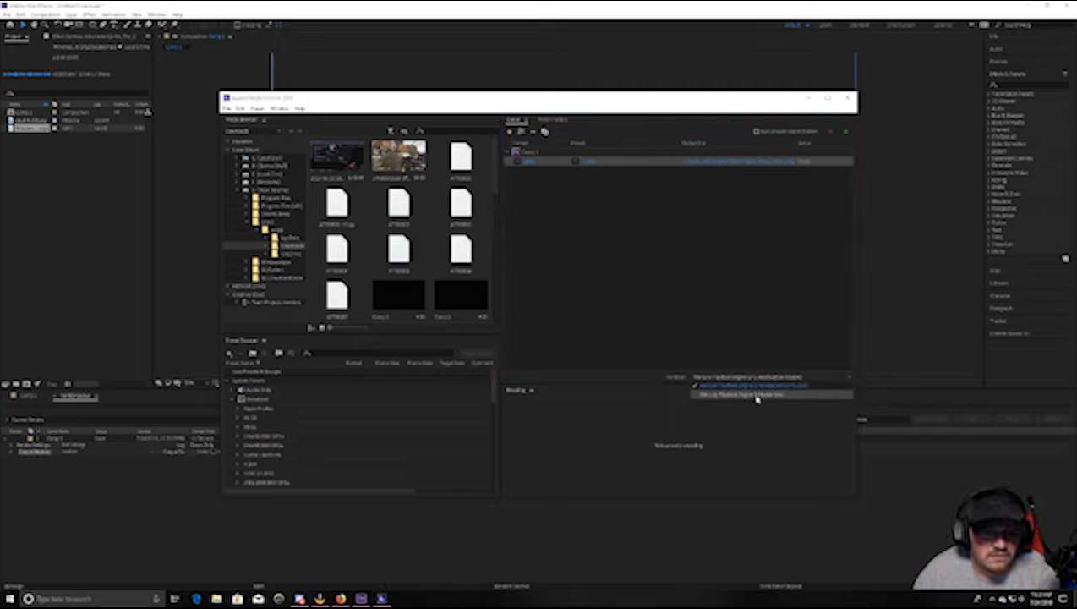
pyautogui.click(769, 385)
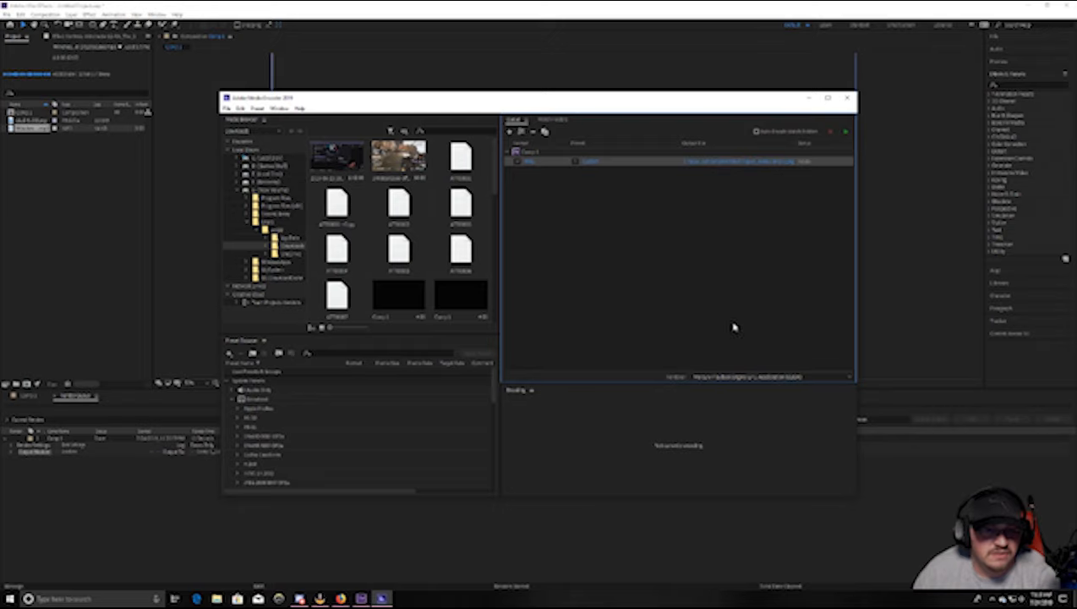
pyautogui.click(519, 162)
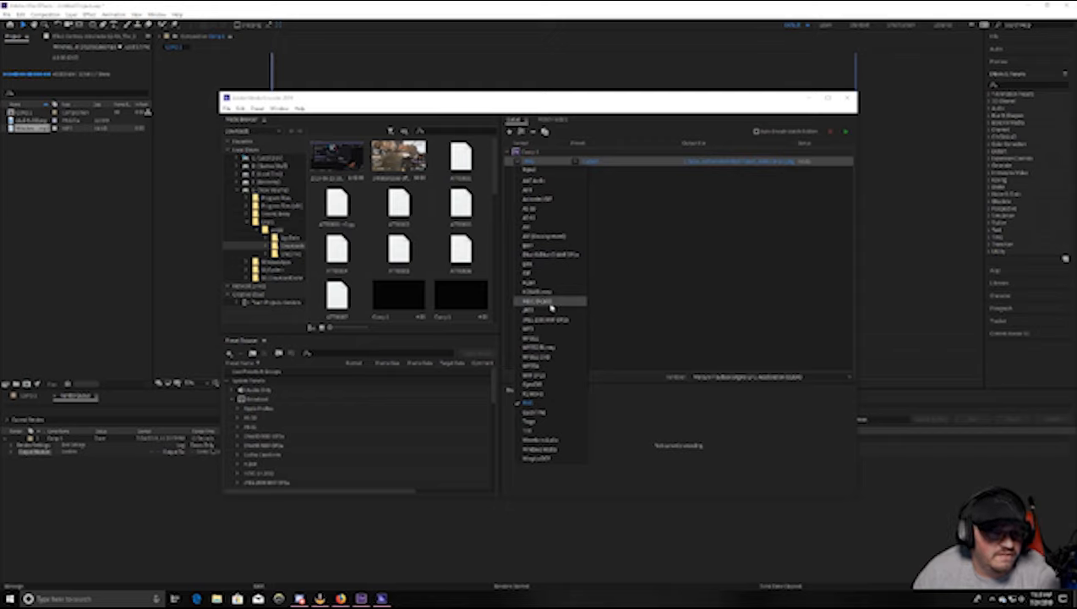
pyautogui.click(555, 367)
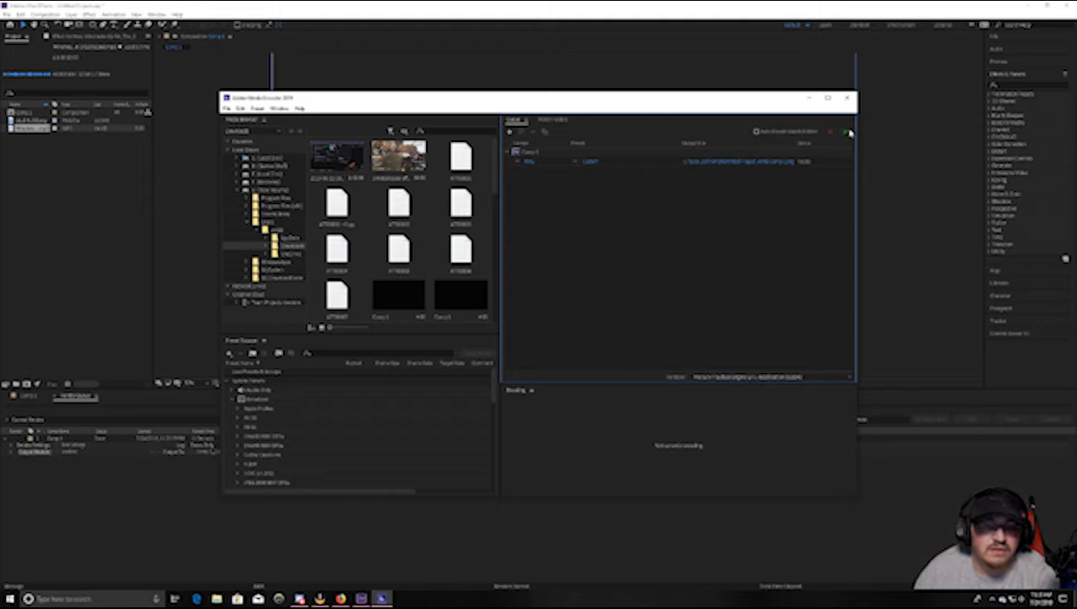
pyautogui.click(819, 165)
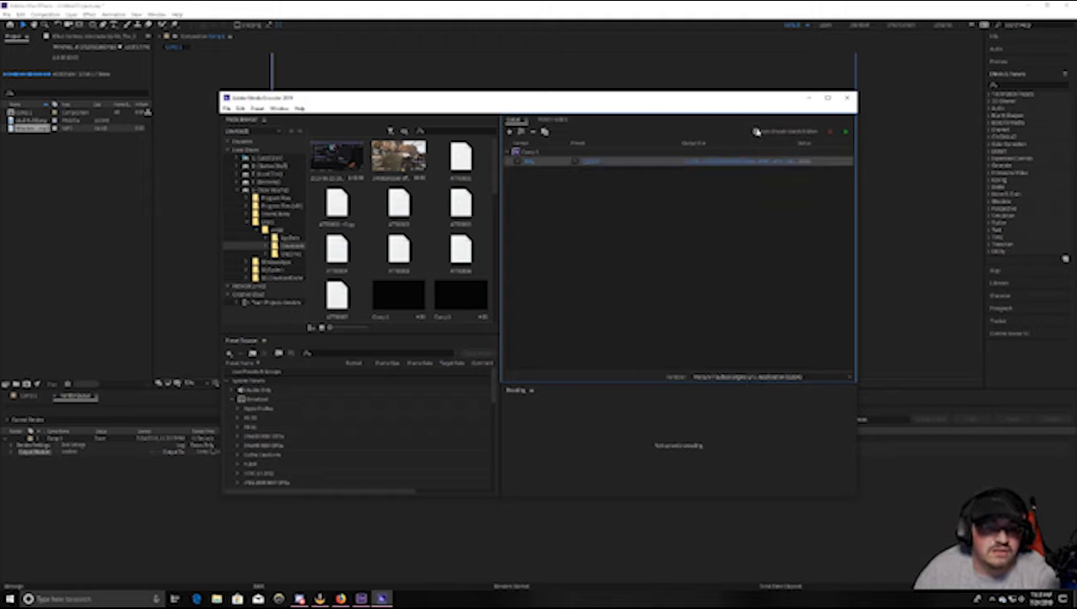
pyautogui.click(847, 132)
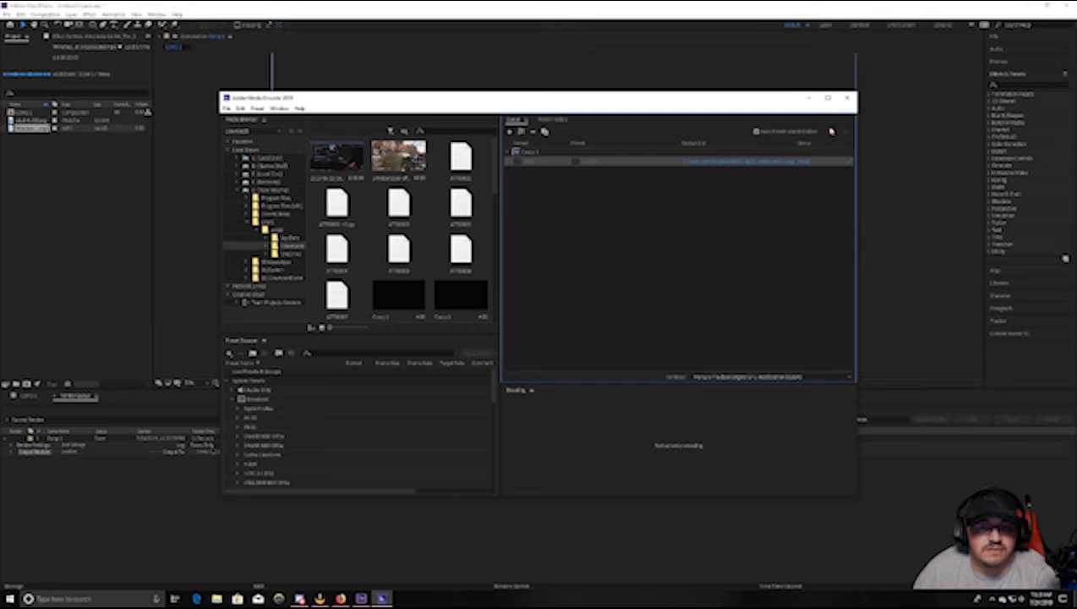
pyautogui.click(846, 97)
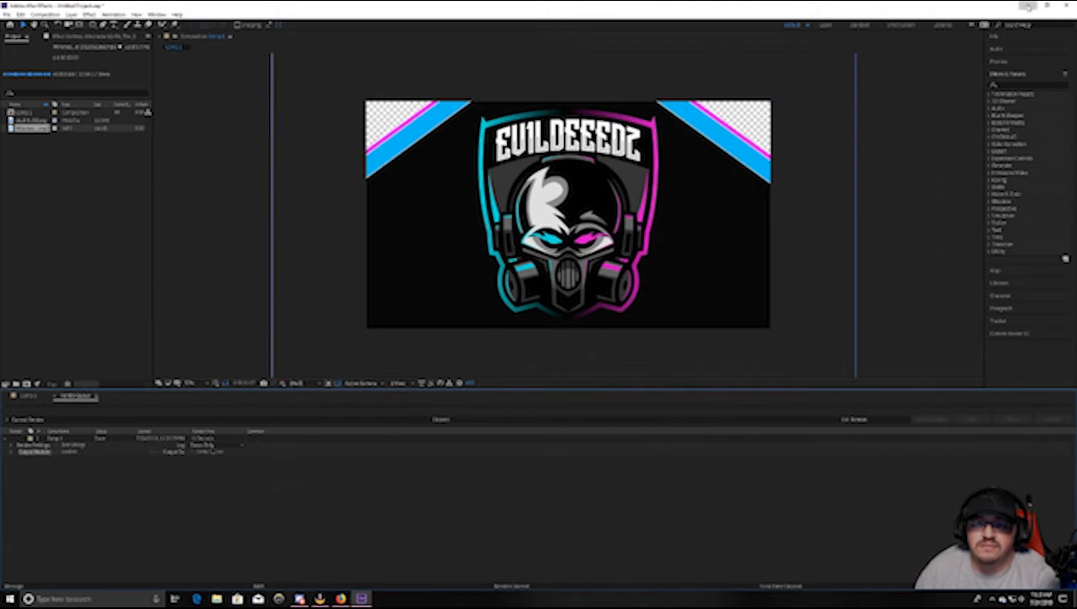
# Switch to OBS, bring its window onto the main monitor, and open the Stinger scene transition's properties.
pyautogui.click(1024, 6)
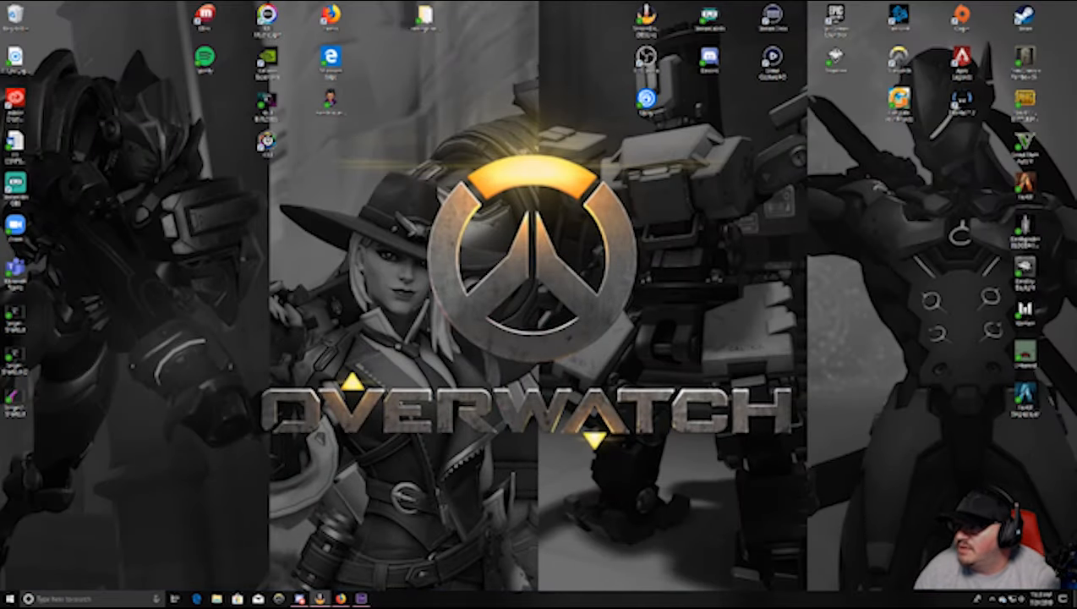
pyautogui.moveTo(1075, 110); pyautogui.dragTo(452, 73)
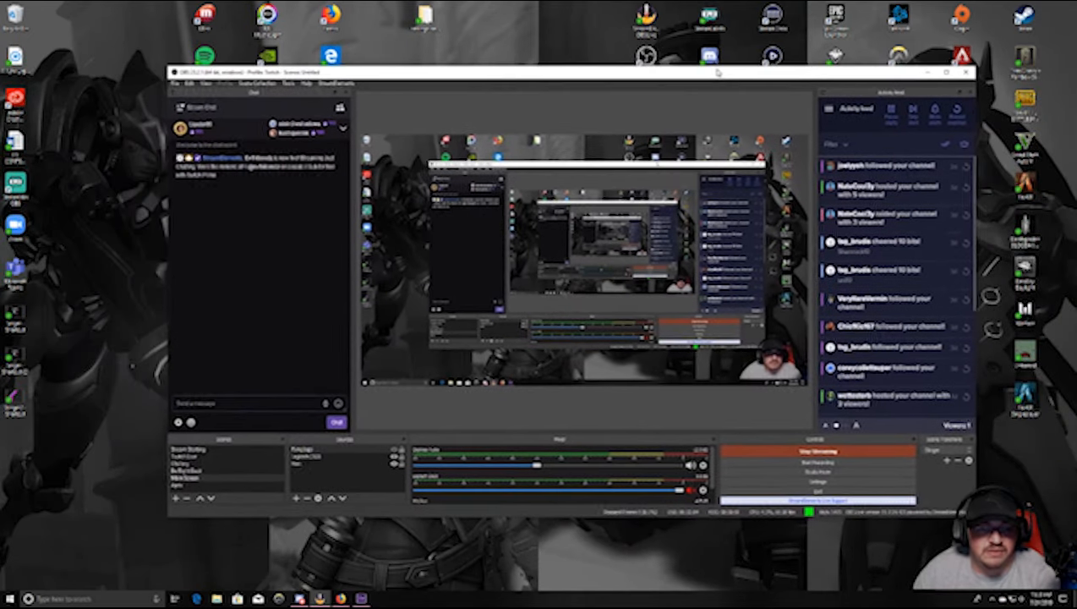
pyautogui.moveTo(717, 73); pyautogui.dragTo(721, 73)
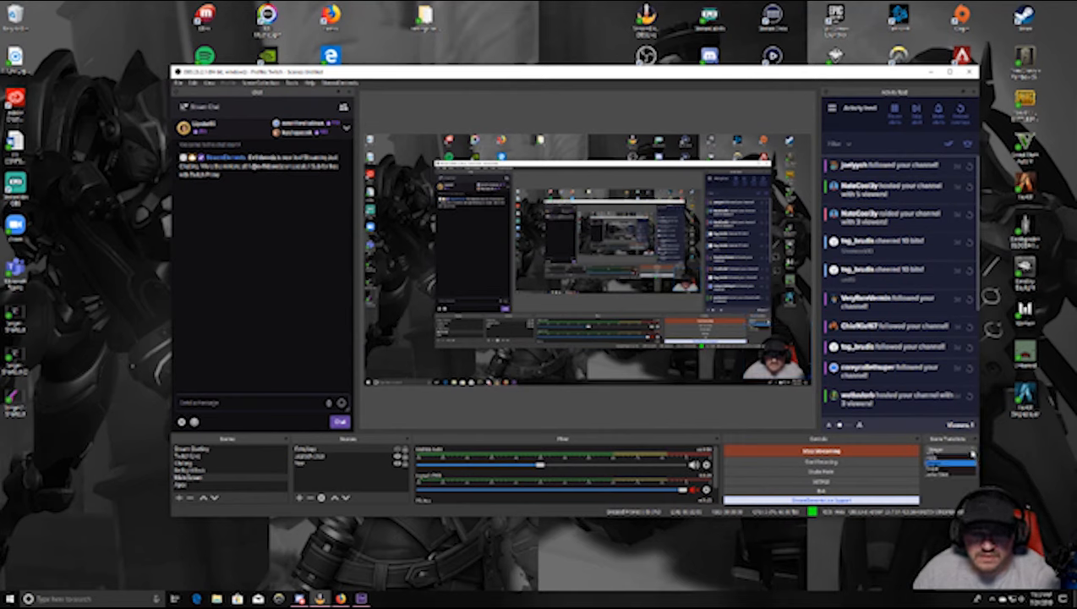
pyautogui.click(972, 457)
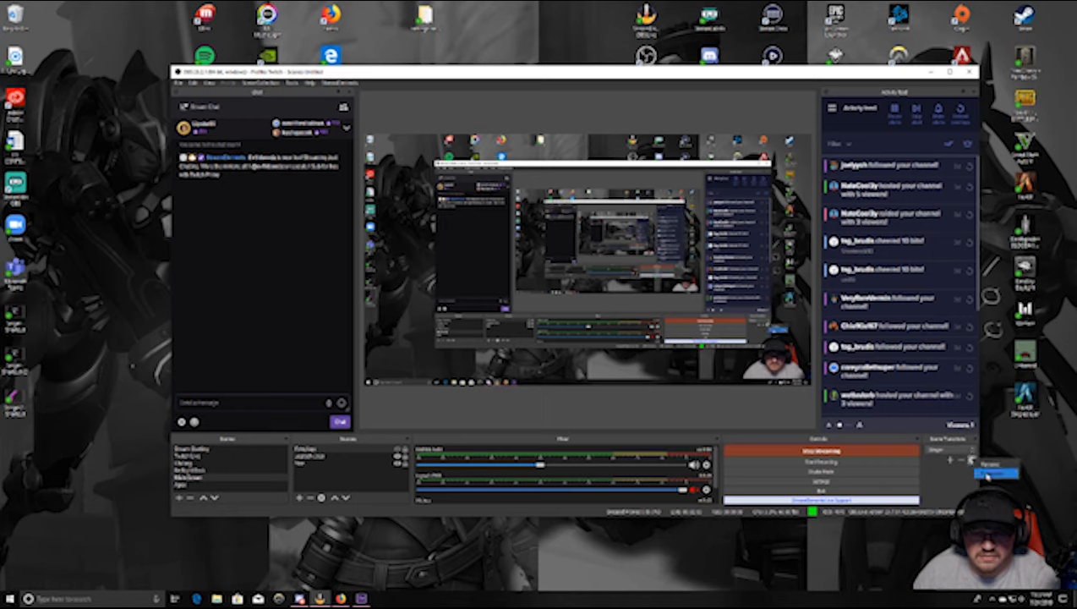
pyautogui.click(940, 450)
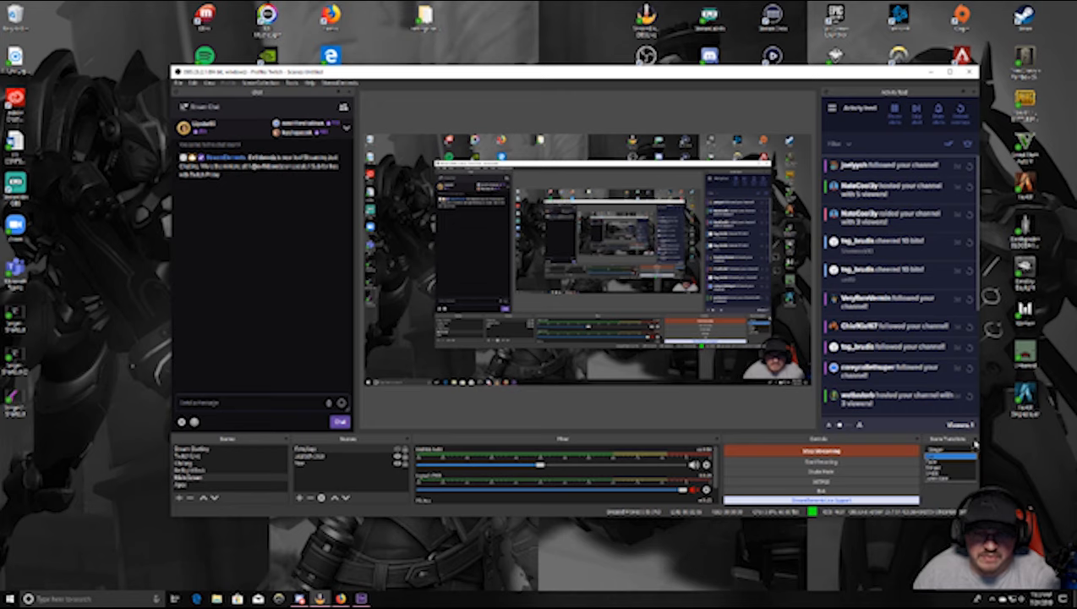
pyautogui.click(951, 478)
pyautogui.click(972, 459)
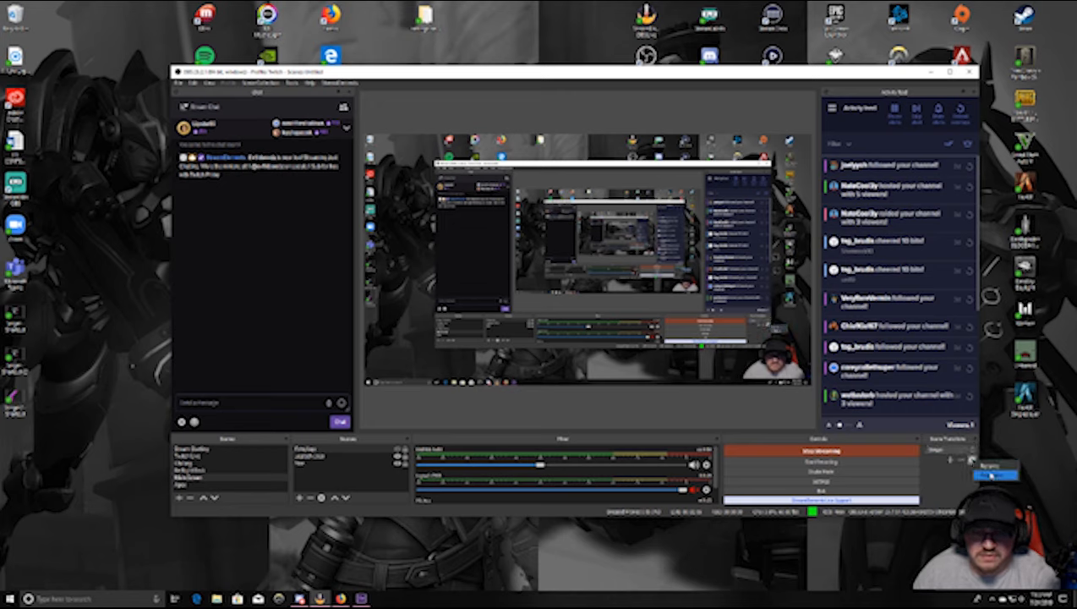
pyautogui.click(990, 475)
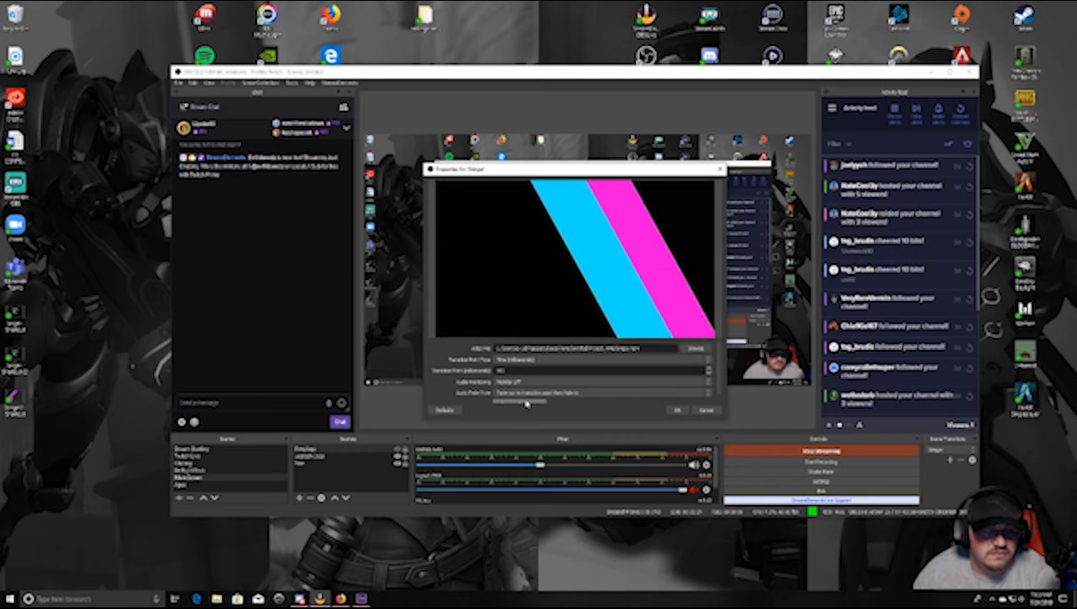
# Load the rendered Comp 1_2 video as the Stinger transition's video file.
pyautogui.click(696, 347)
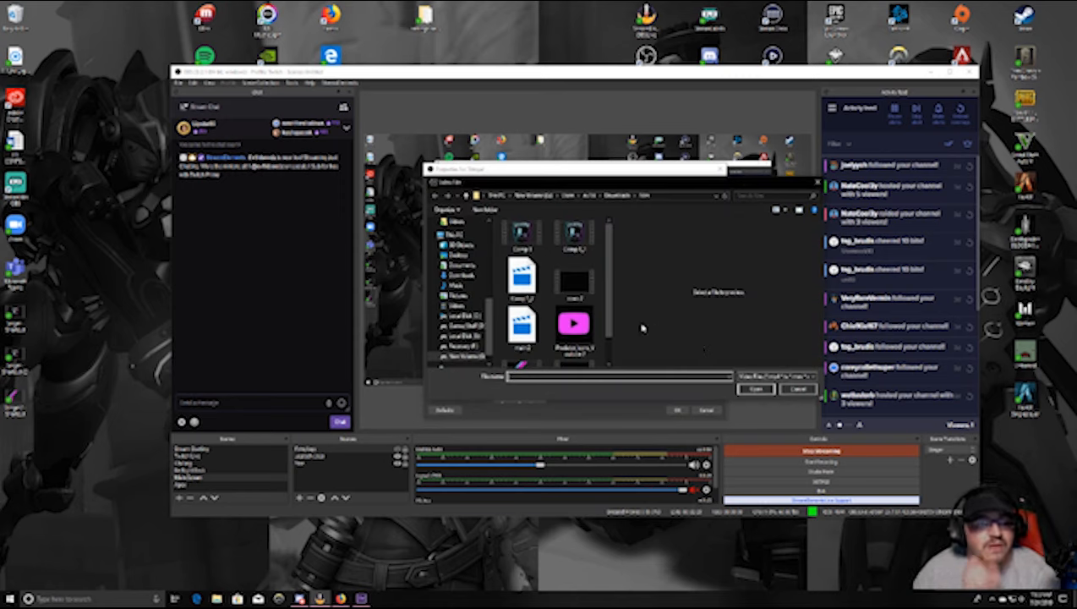
pyautogui.scroll(-1, 577, 297)
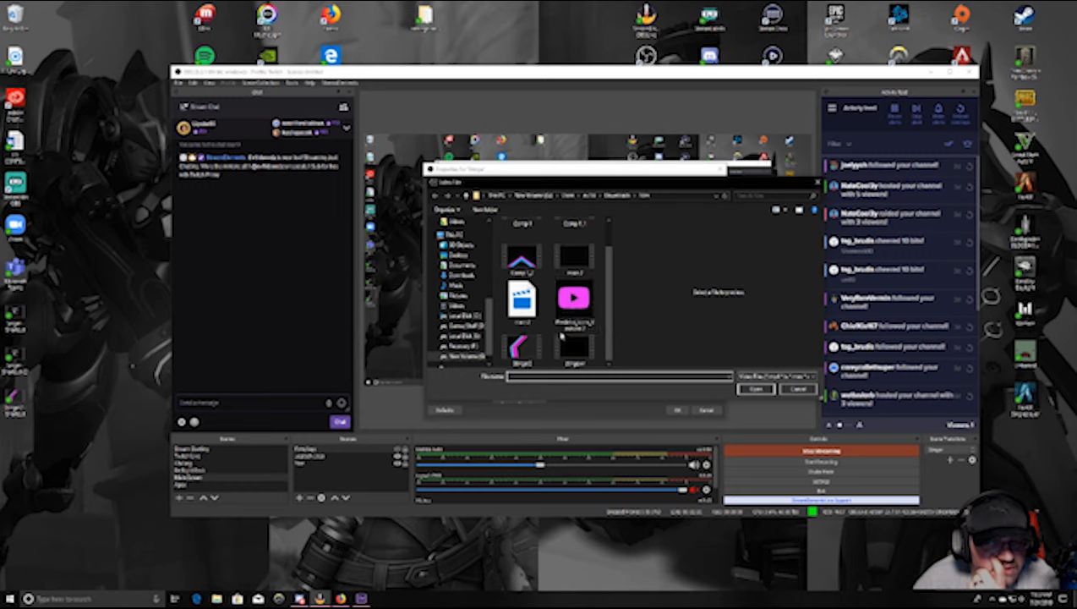
pyautogui.scroll(1, 520, 331)
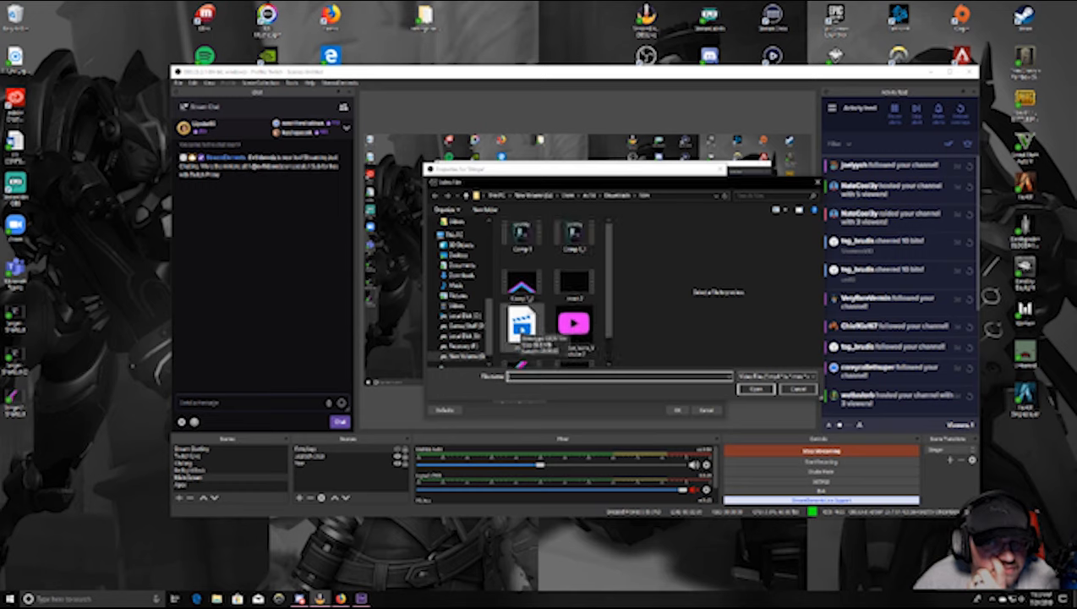
pyautogui.click(521, 287)
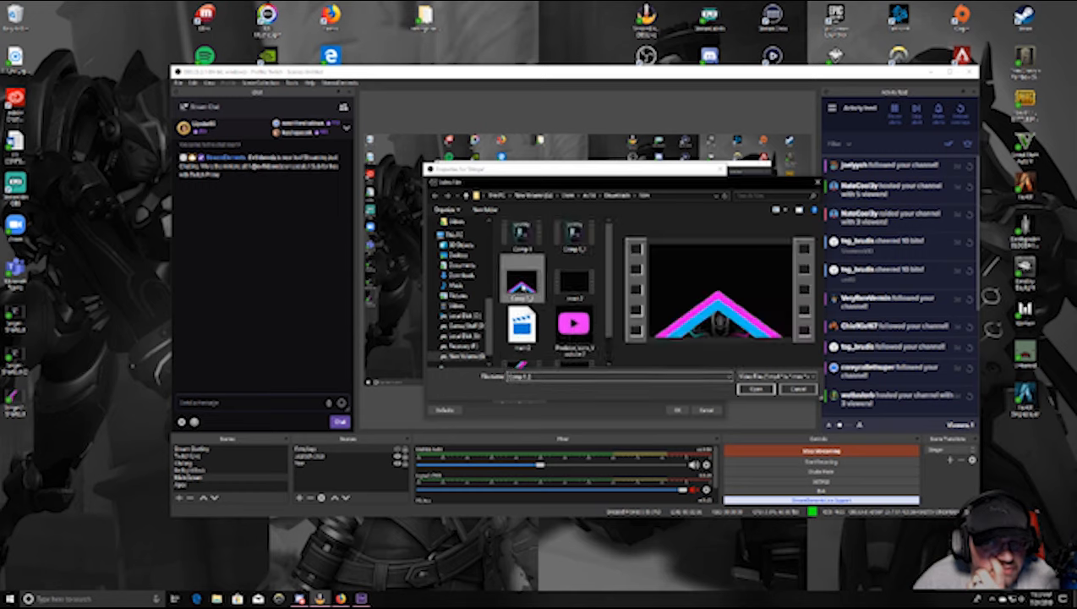
pyautogui.click(754, 389)
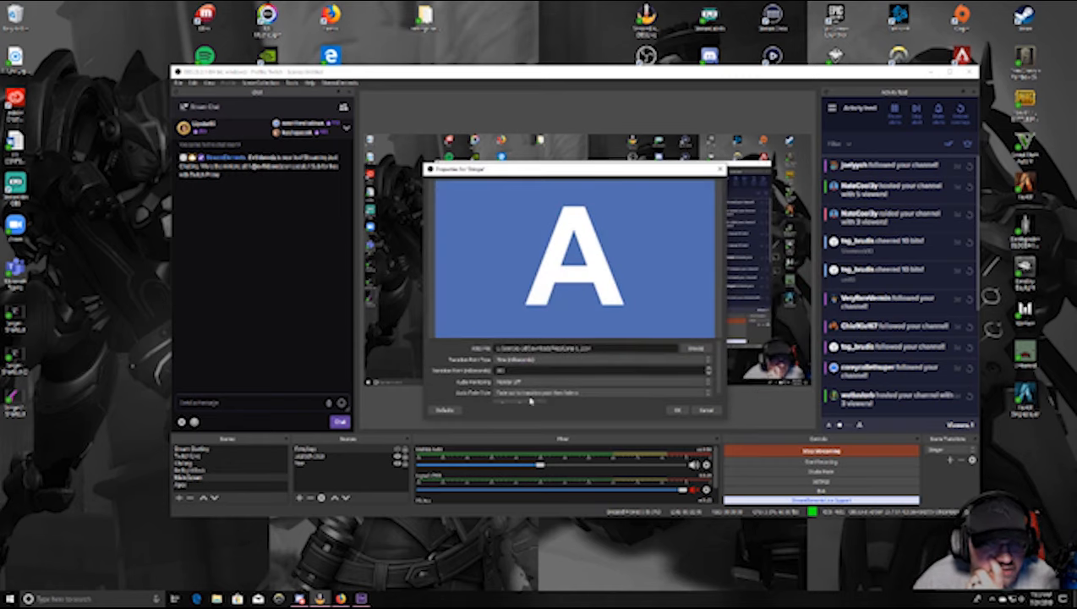
# Preview the Stinger transition and accept its properties.
pyautogui.scroll(-1, 524, 405)
pyautogui.click(521, 395)
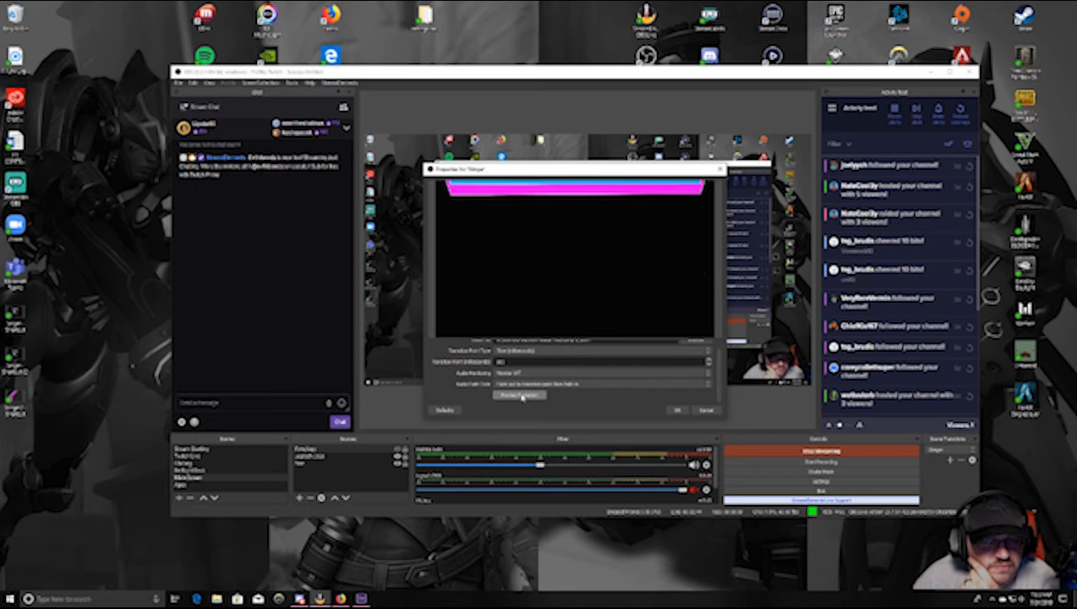
pyautogui.click(677, 410)
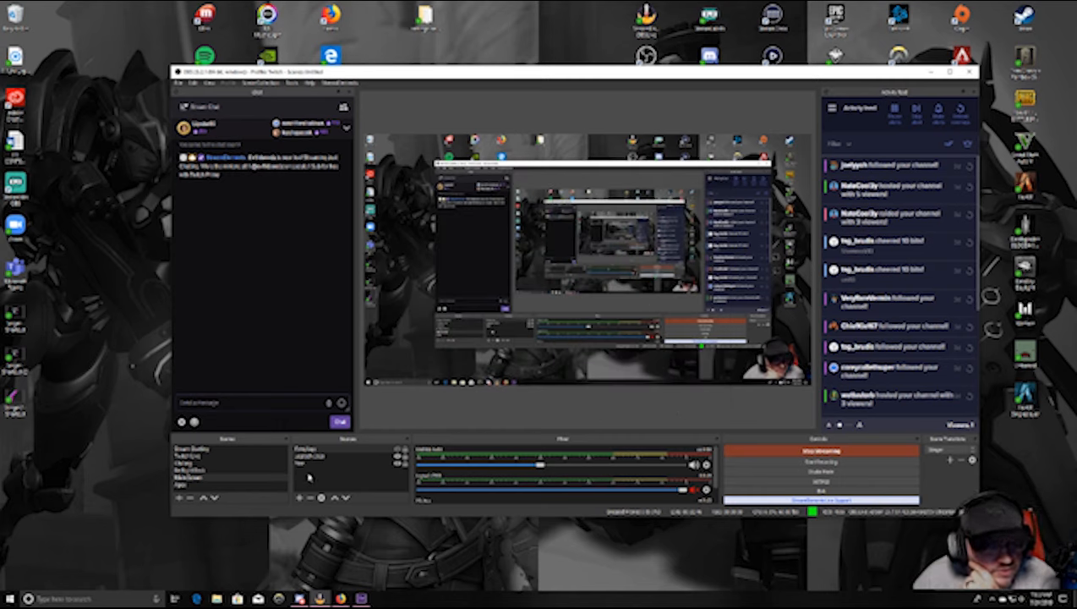
# Select the Main Screen scene and move the OBS window off to the other monitor.
pyautogui.click(200, 473)
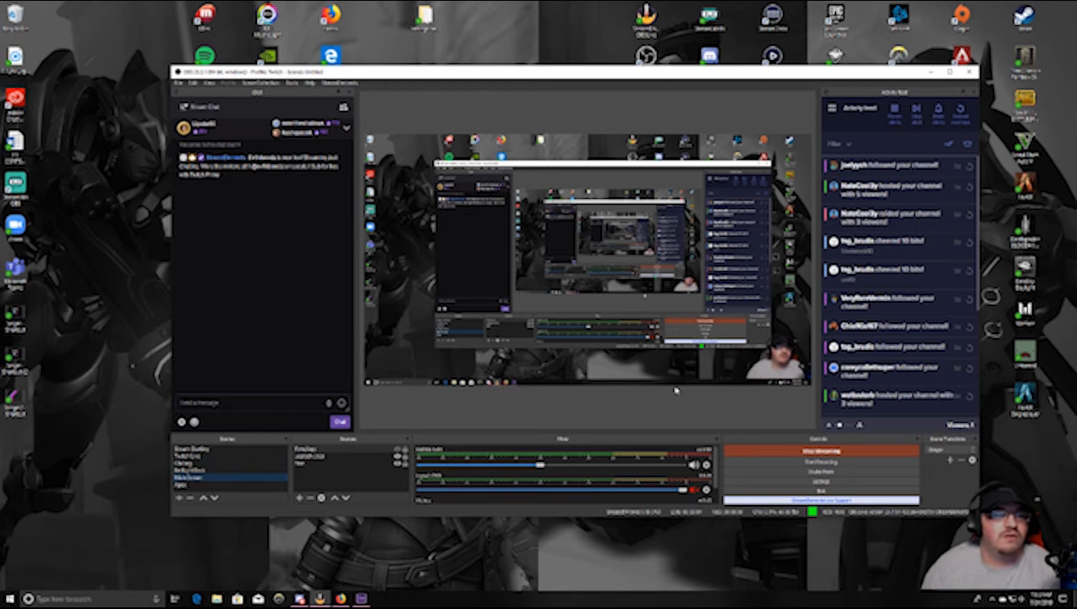
pyautogui.moveTo(632, 78); pyautogui.dragTo(1076, 120)
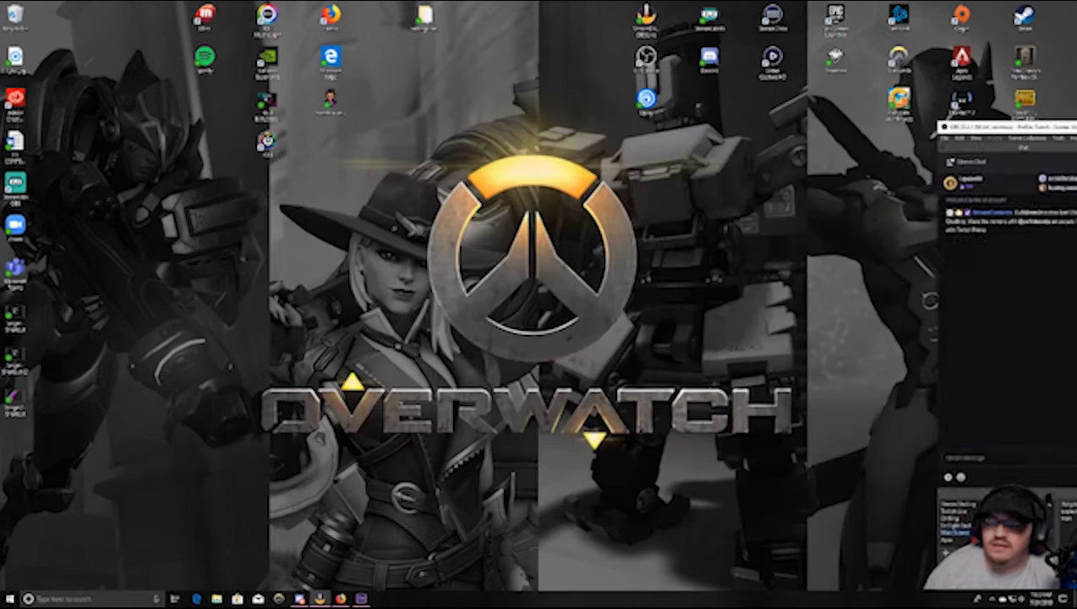
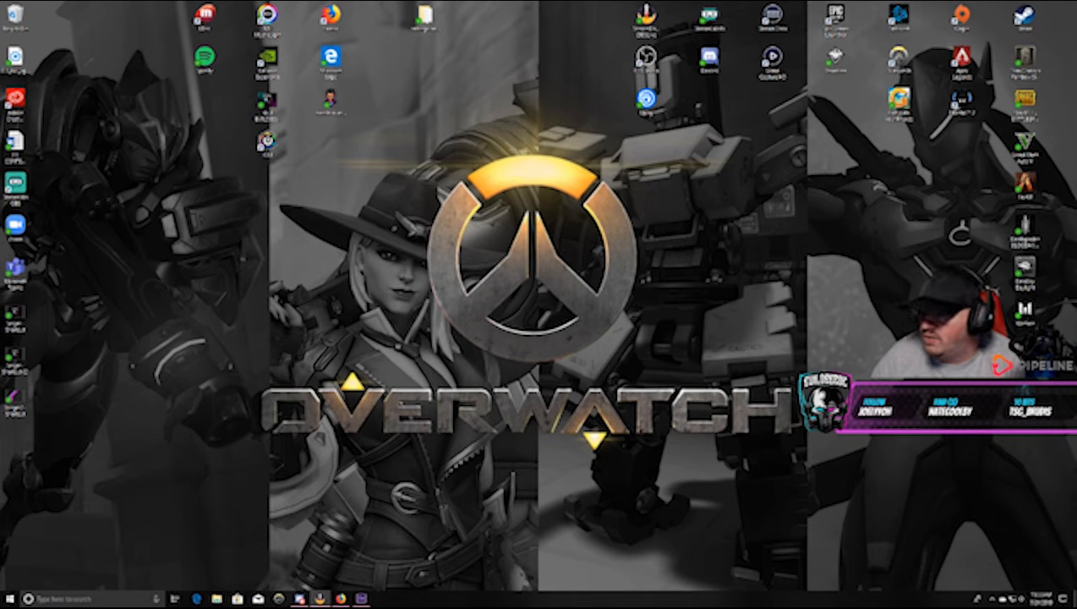
# Switch back to After Effects and show the Comp 1 timeline.
pyautogui.click(361, 597)
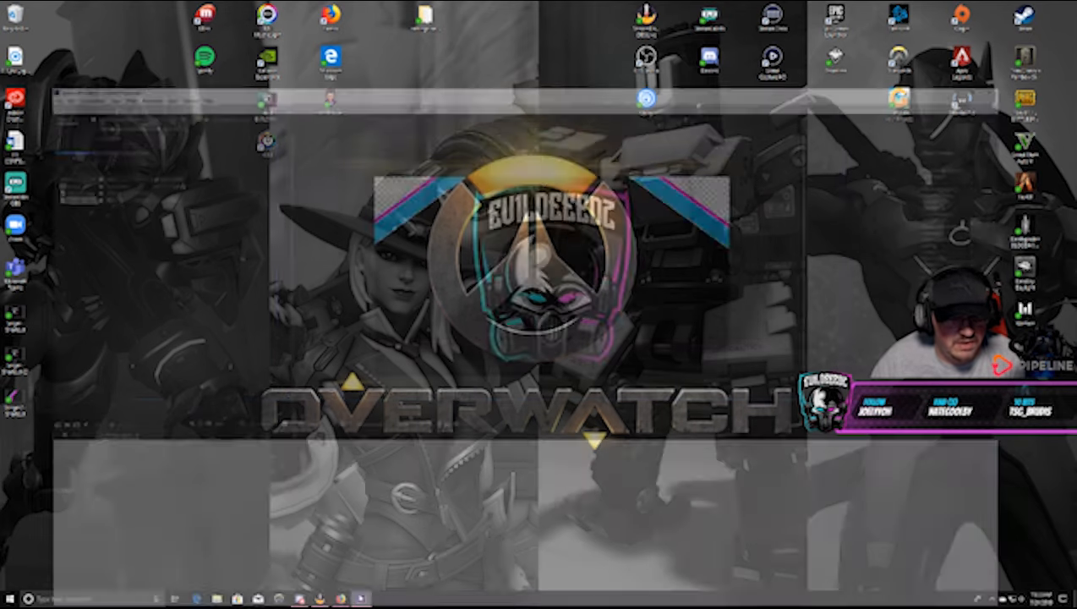
pyautogui.click(95, 313)
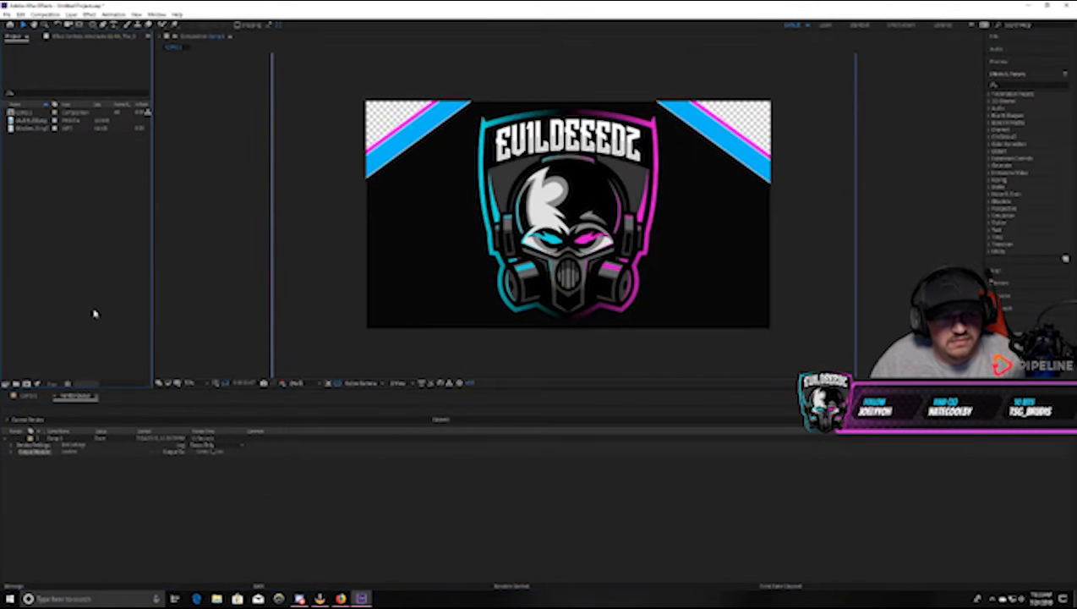
pyautogui.click(189, 325)
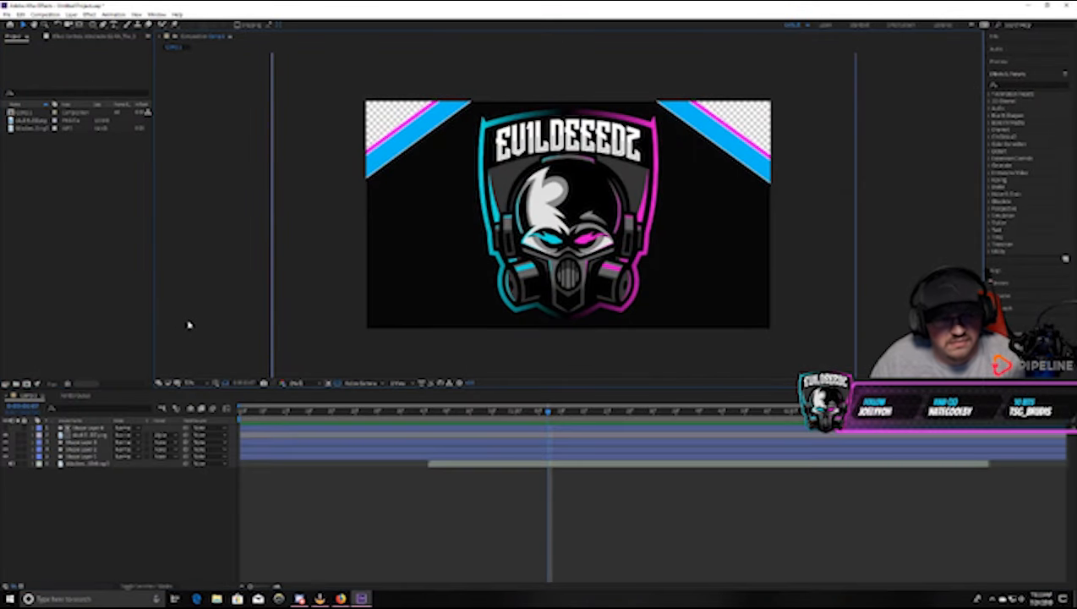
# Expand the audio properties of the gunshot sound layer and adjust its Audio Levels.
pyautogui.click(82, 464)
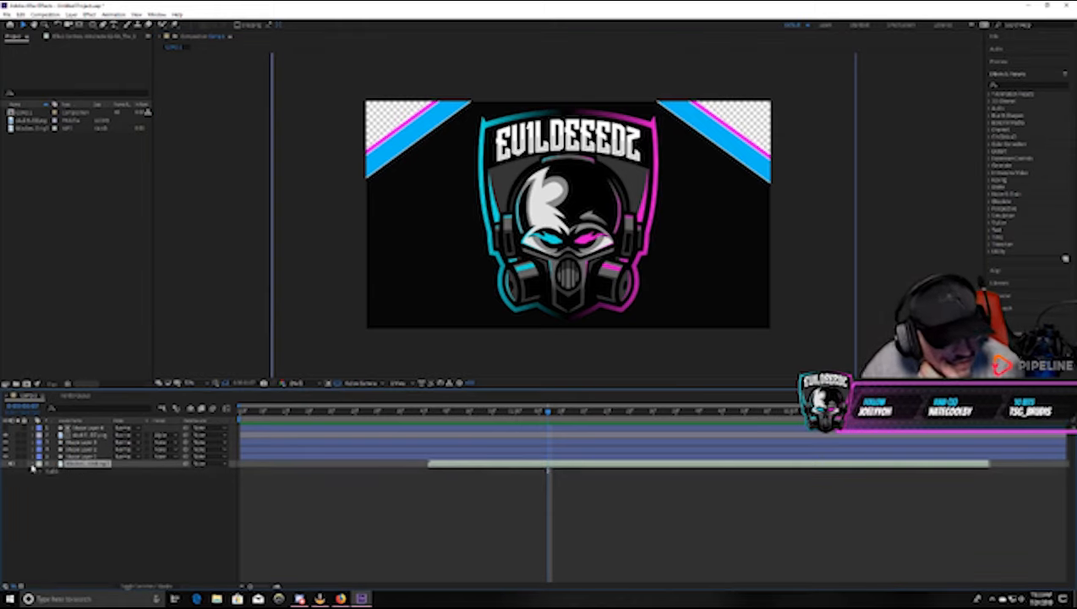
pyautogui.click(40, 470)
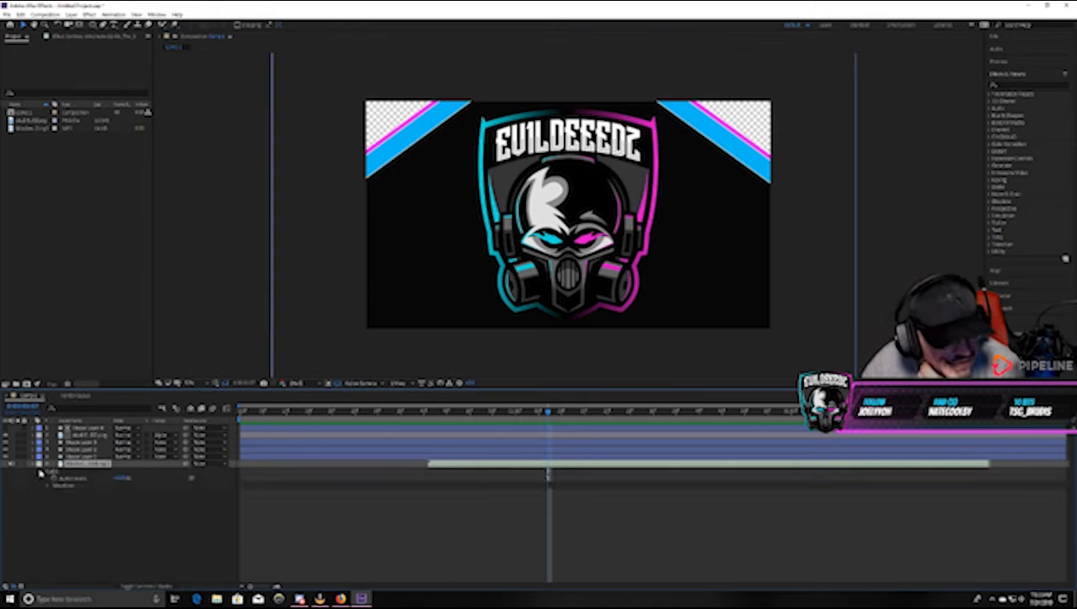
pyautogui.click(119, 479)
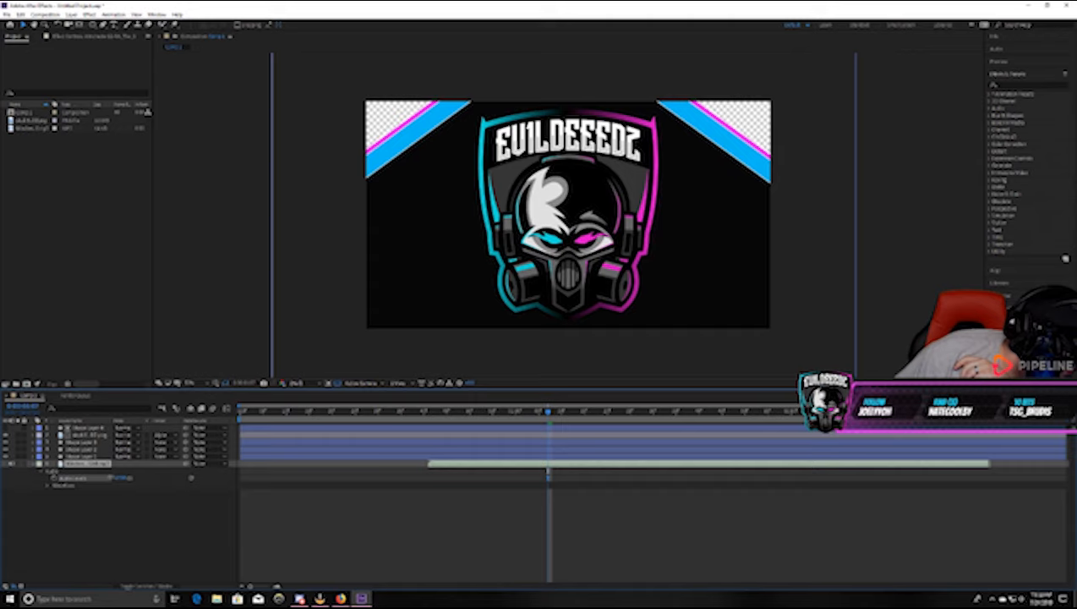
pyautogui.moveTo(111, 477); pyautogui.dragTo(113, 481)
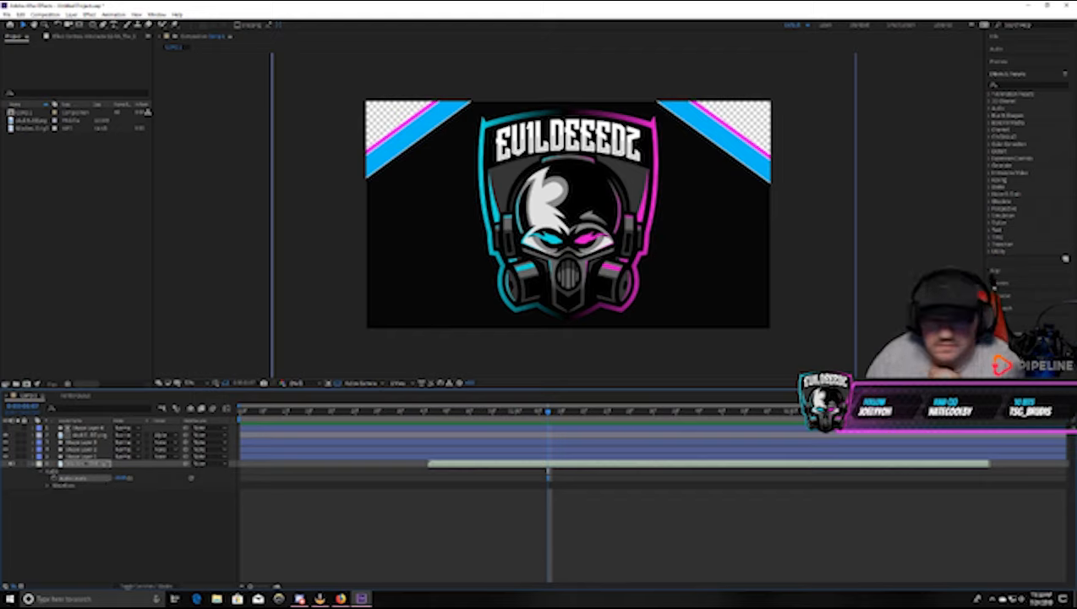
pyautogui.hotkey('alt', 'Tab')
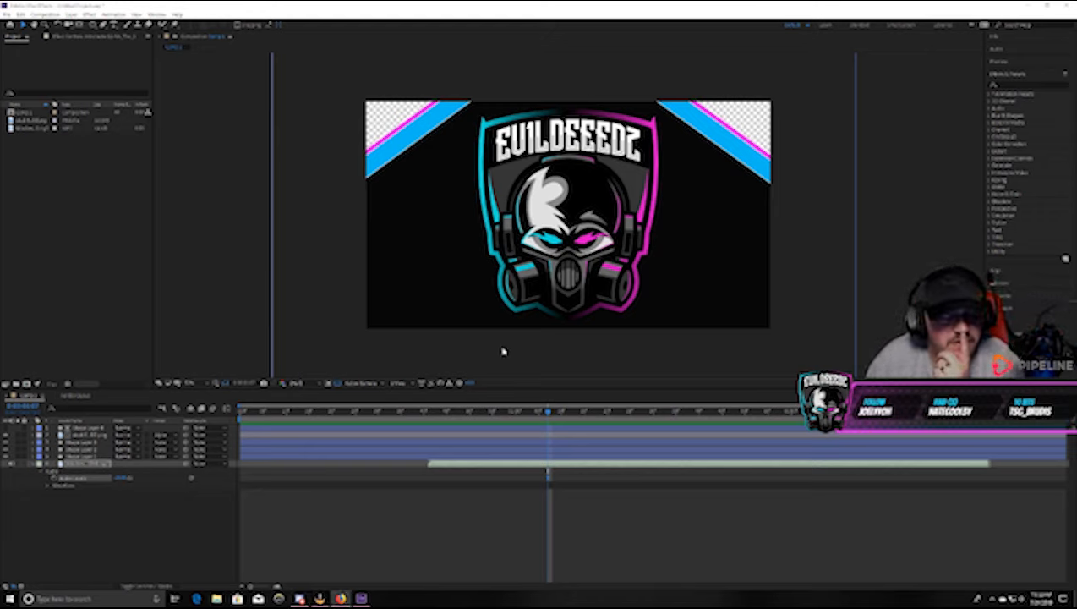
# Play Comp 1 from the start to check the gunshot sound against the transition animation.
pyautogui.moveTo(548, 413); pyautogui.dragTo(239, 420)
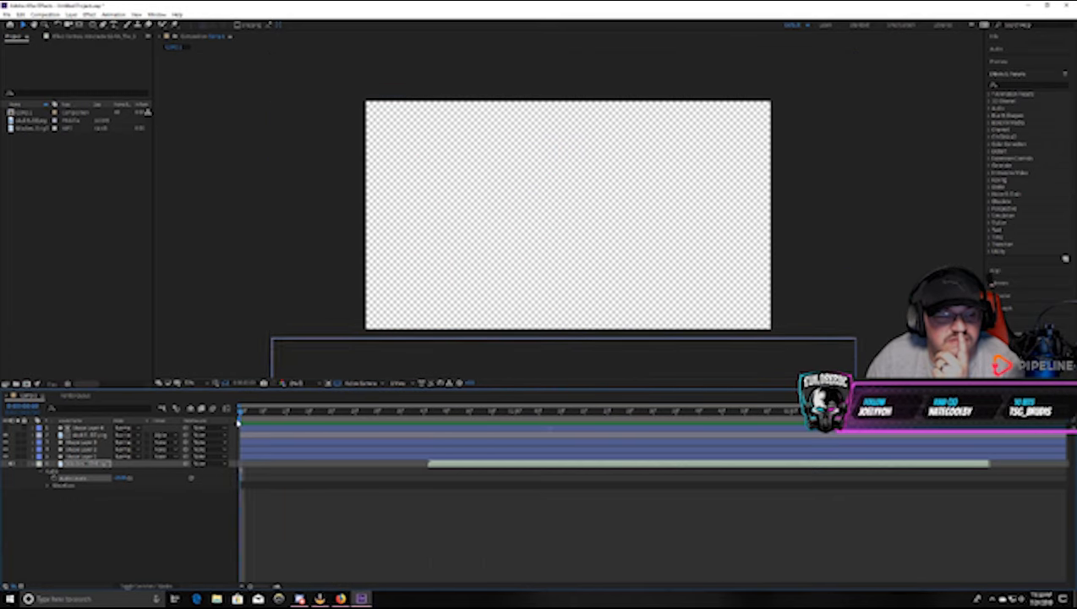
pyautogui.press('space')
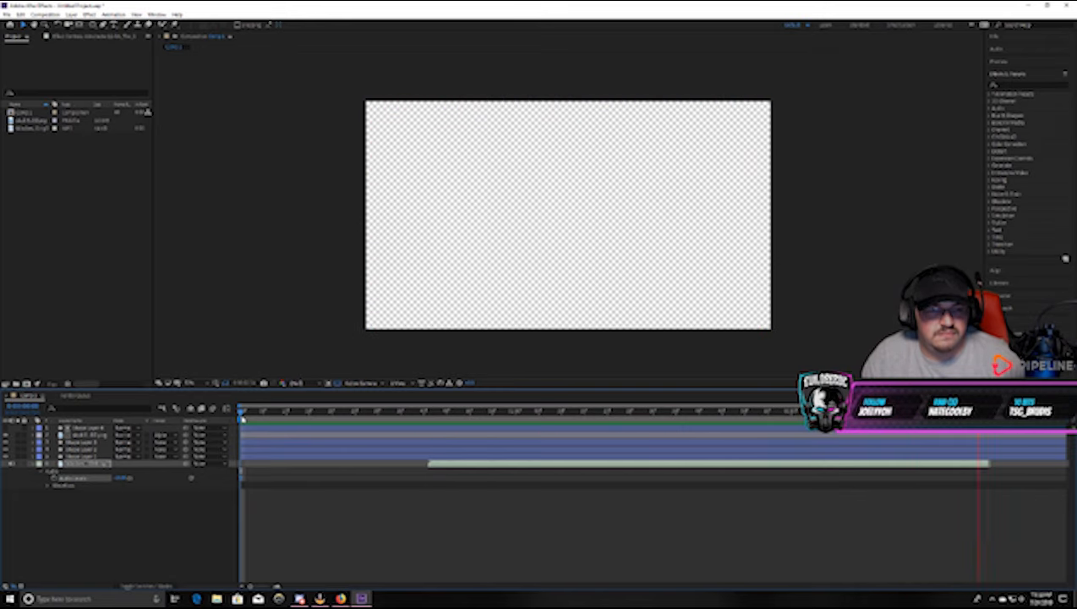
pyautogui.press('space')
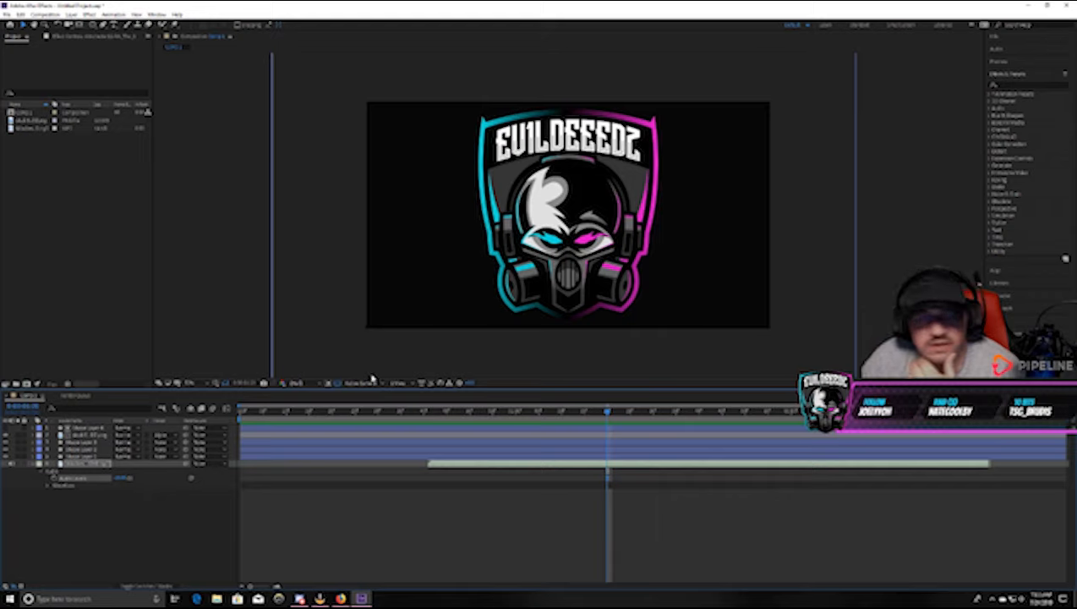
# Start a Scale animation on the skull logo layer where the pentagon first enters the frame, shrinking the logo to a small size.
pyautogui.click(87, 499)
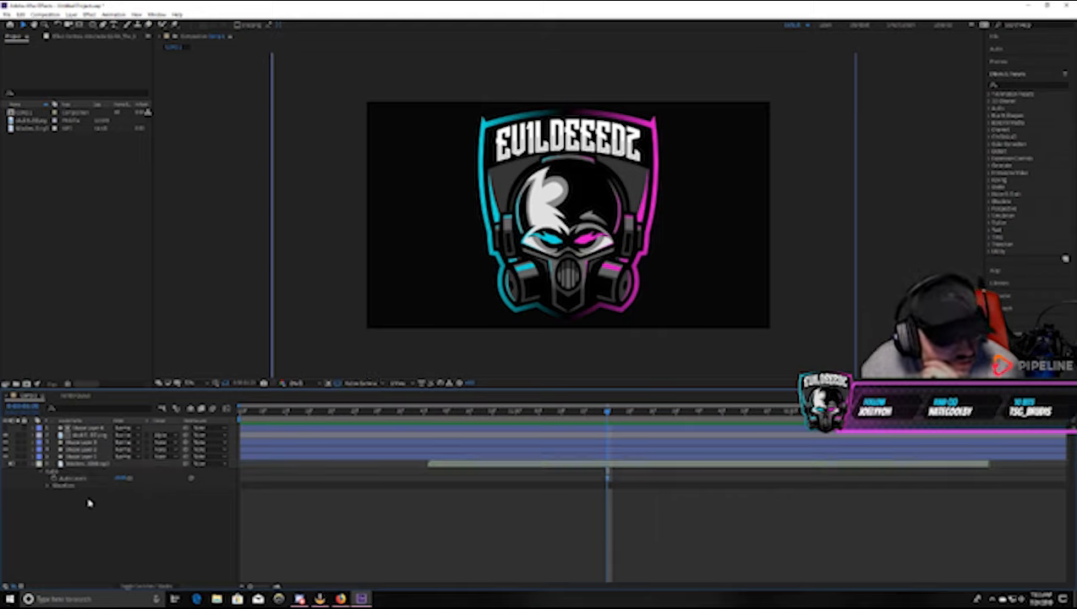
pyautogui.click(41, 464)
pyautogui.click(85, 435)
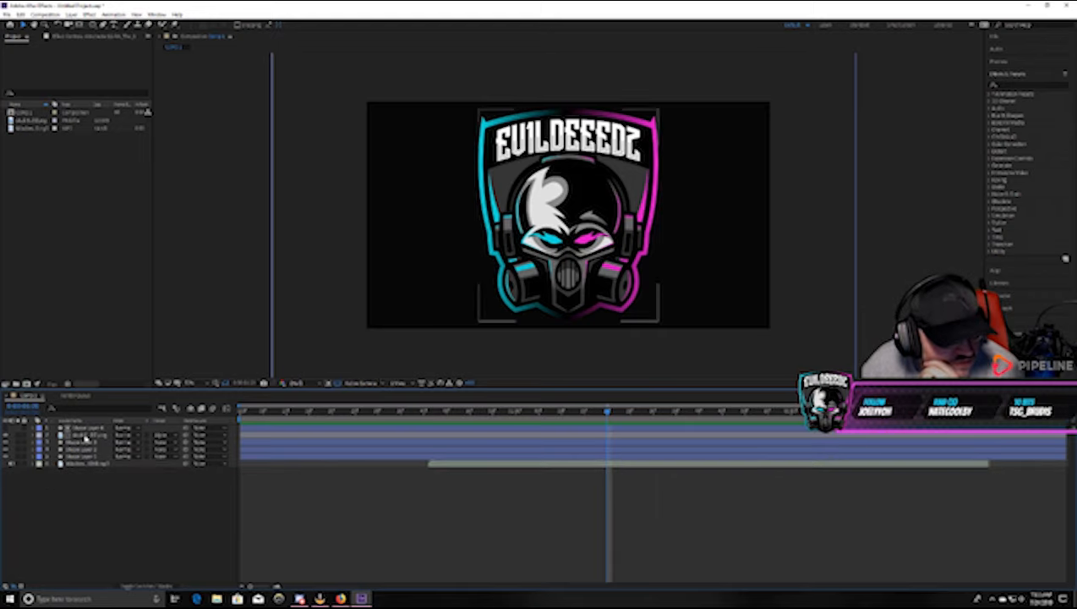
pyautogui.click(34, 436)
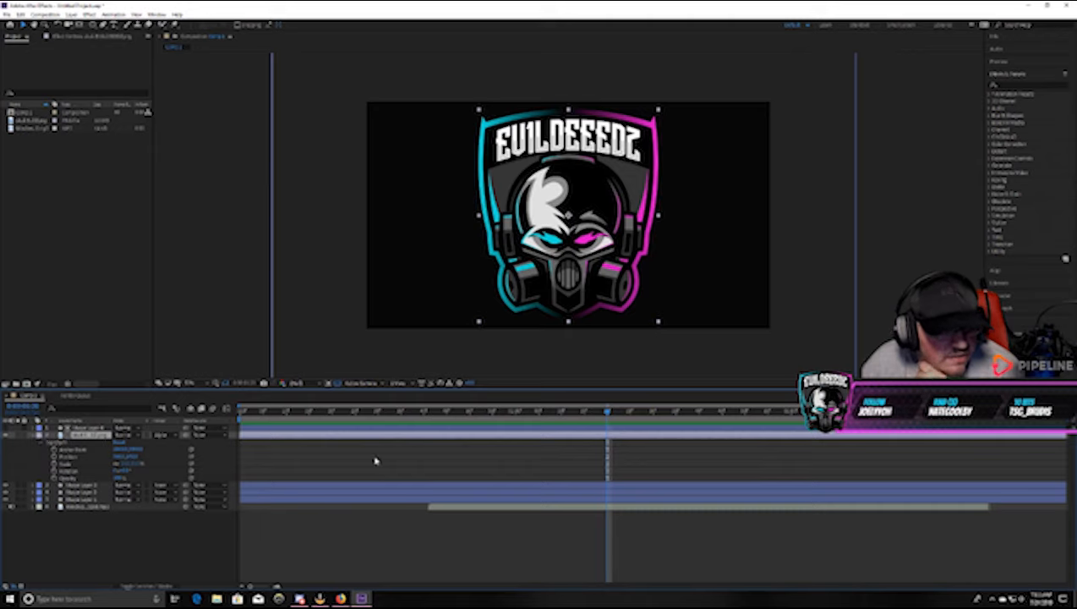
pyautogui.moveTo(608, 413); pyautogui.dragTo(386, 425)
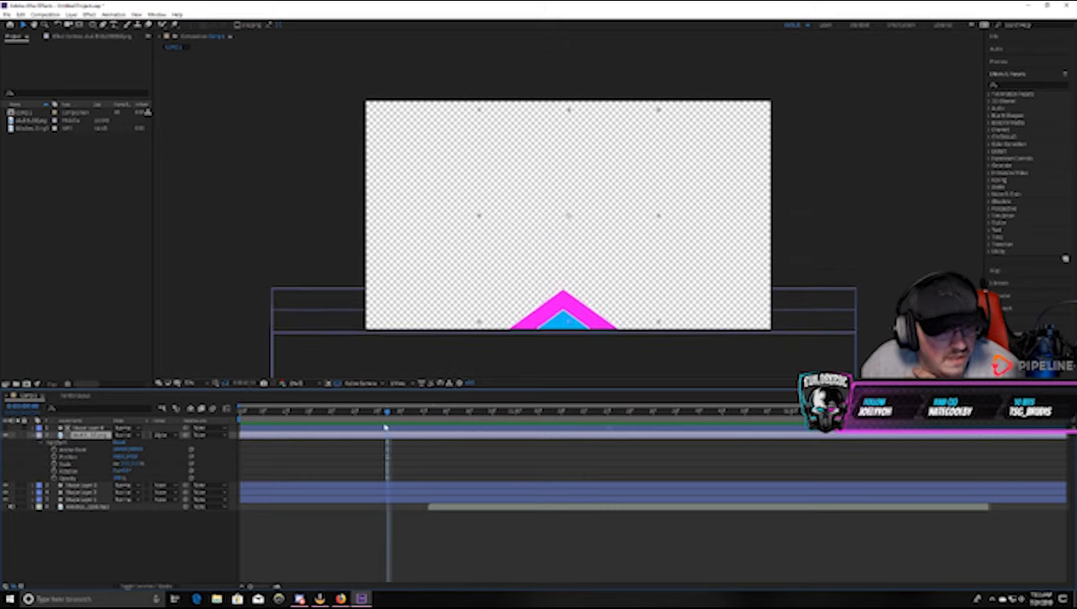
pyautogui.click(55, 464)
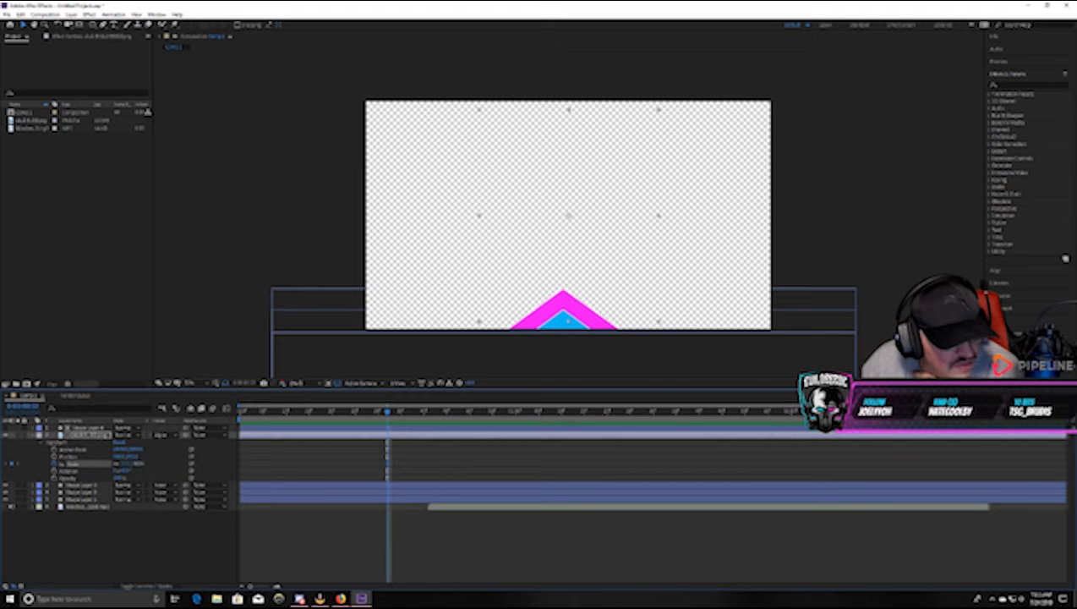
pyautogui.moveTo(126, 463); pyautogui.dragTo(109, 463)
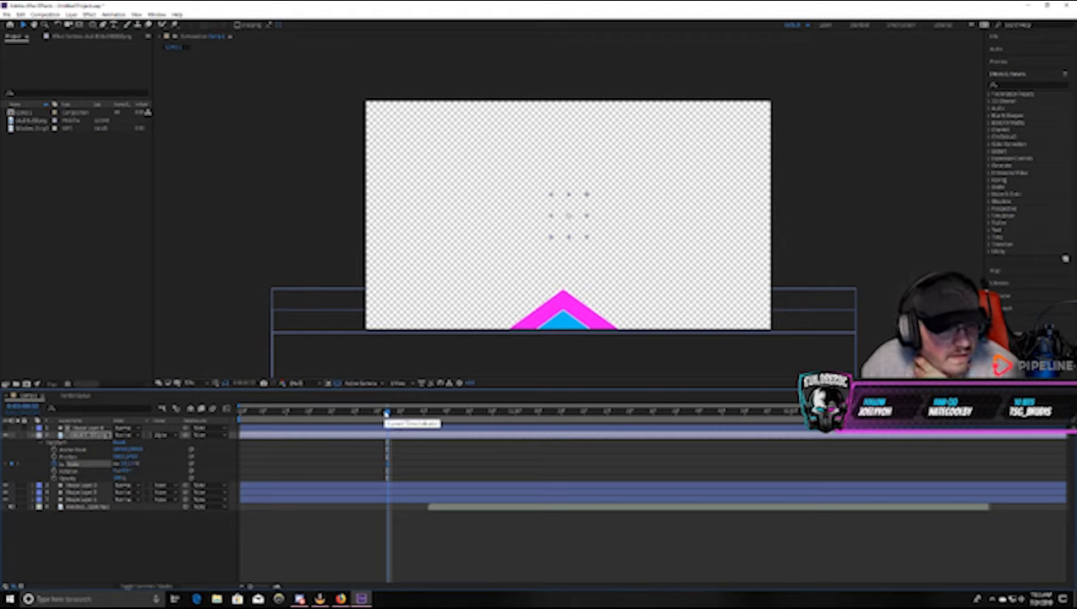
# Add a second Scale keyframe on the skull logo where the pentagon's lower edge enters the frame, enlarging it to nearly full frame height.
pyautogui.moveTo(386, 413); pyautogui.dragTo(763, 429)
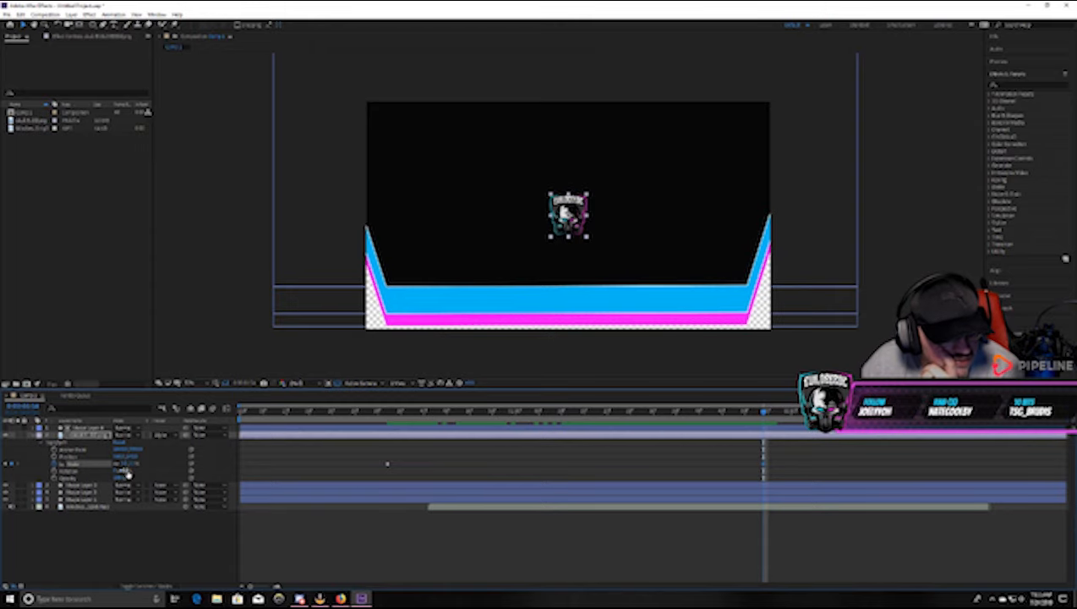
pyautogui.moveTo(130, 464); pyautogui.dragTo(144, 464)
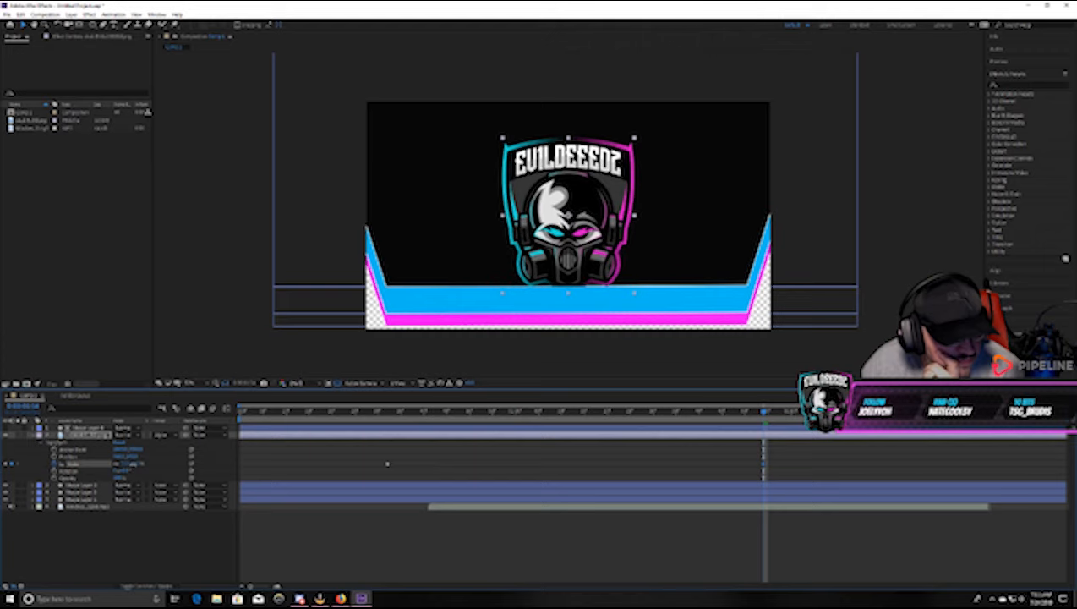
pyautogui.rightClick(131, 463)
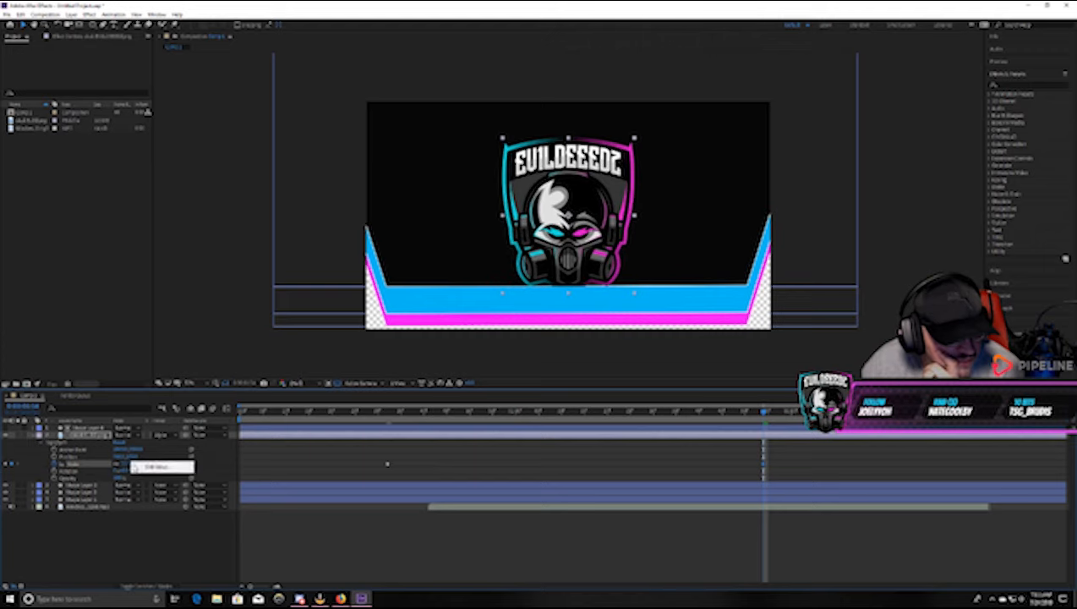
pyautogui.click(137, 466)
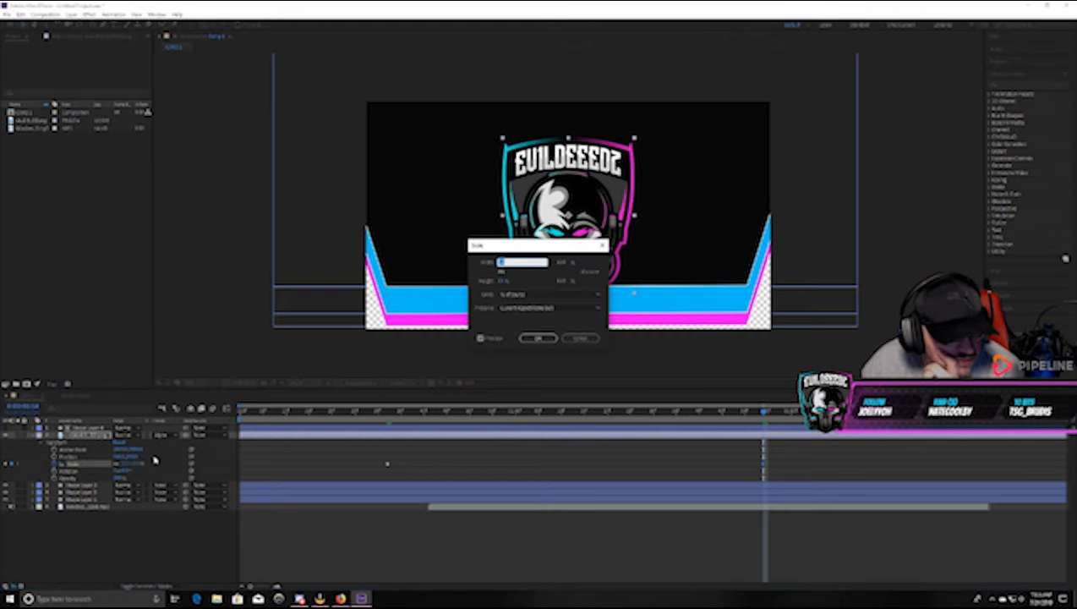
pyautogui.click(581, 338)
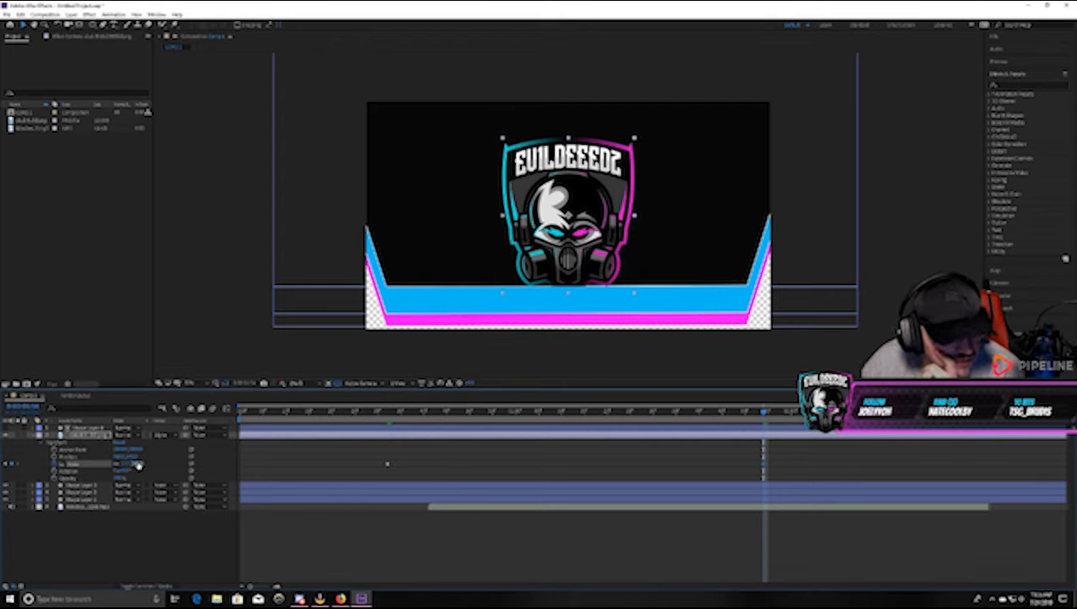
pyautogui.moveTo(129, 463)
pyautogui.mouseDown()
pyautogui.moveTo(144, 463)
pyautogui.moveTo(133, 463)
pyautogui.mouseUp()
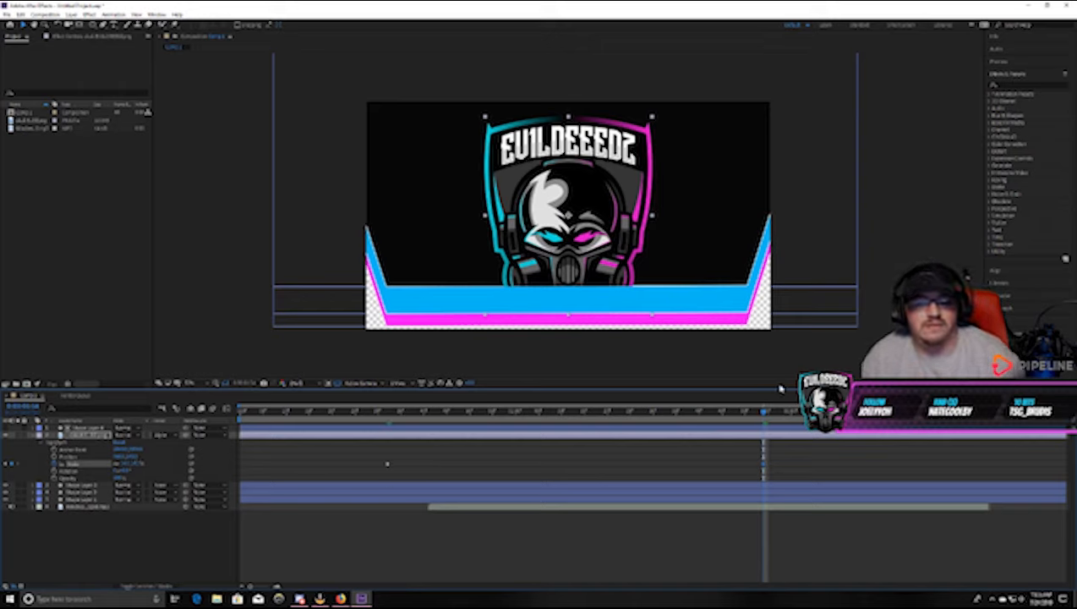
# Preview the growing skull logo in Comp 1 and collapse the logo layer's properties.
pyautogui.press('space')
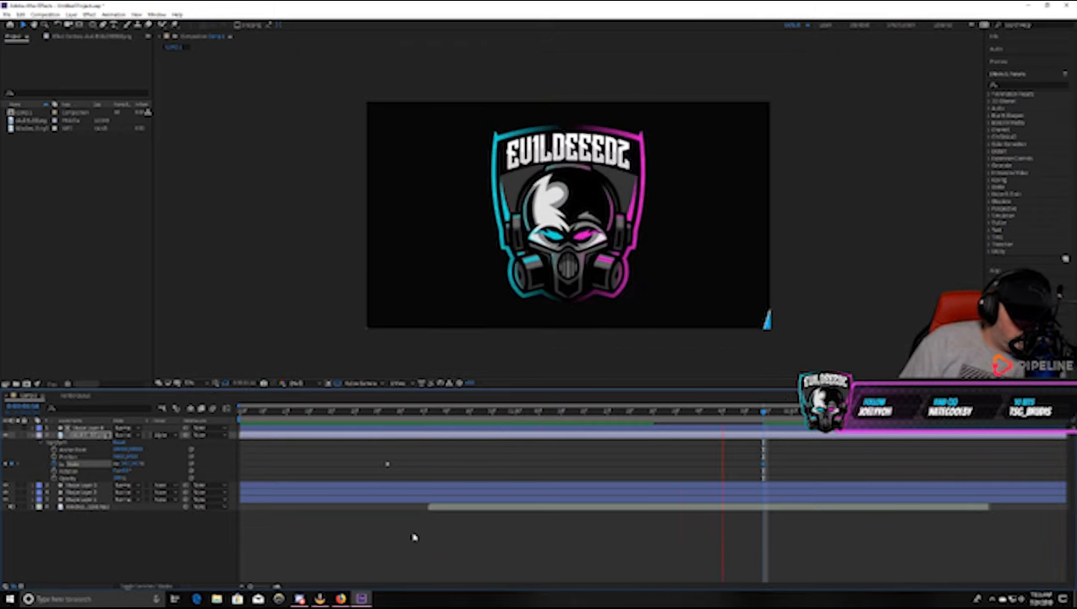
pyautogui.press('space')
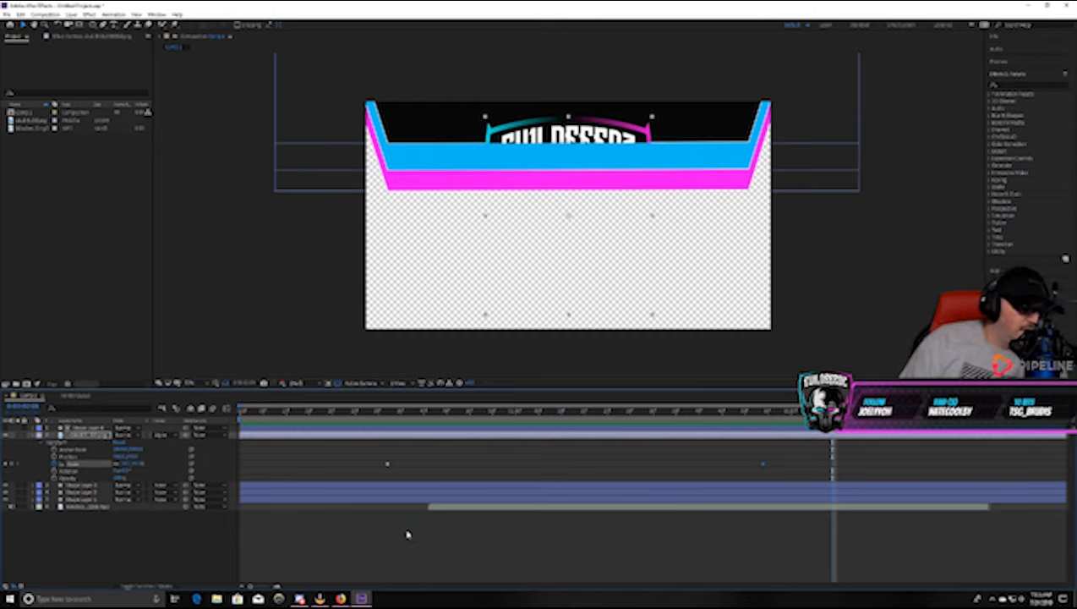
pyautogui.click(169, 573)
pyautogui.click(33, 435)
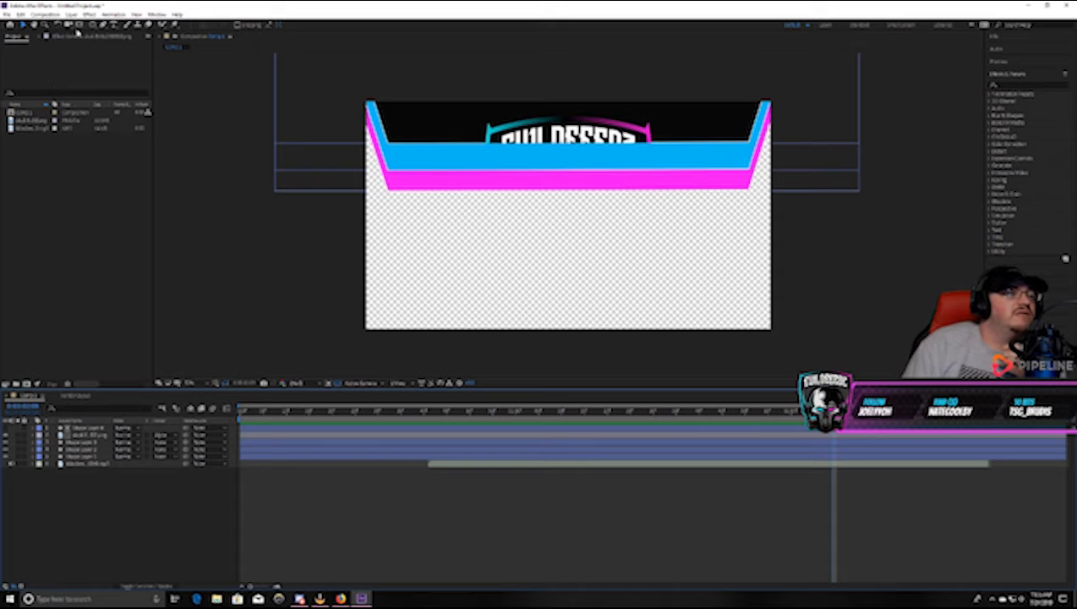
# Add Comp 1 to the Render Queue again, render it, and switch away from After Effects.
pyautogui.click(46, 14)
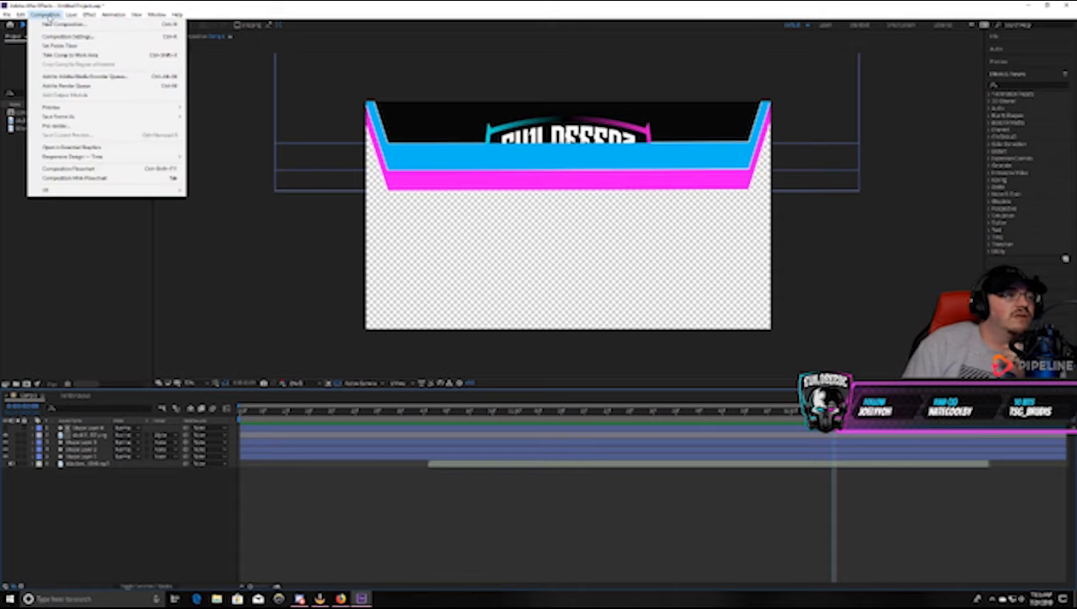
pyautogui.click(82, 86)
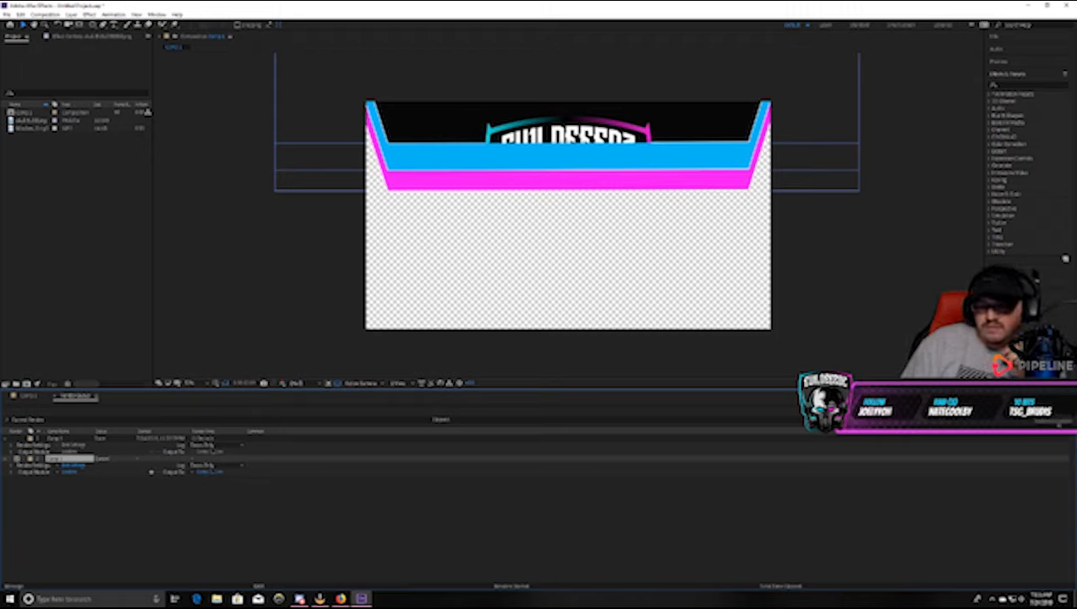
pyautogui.click(1059, 424)
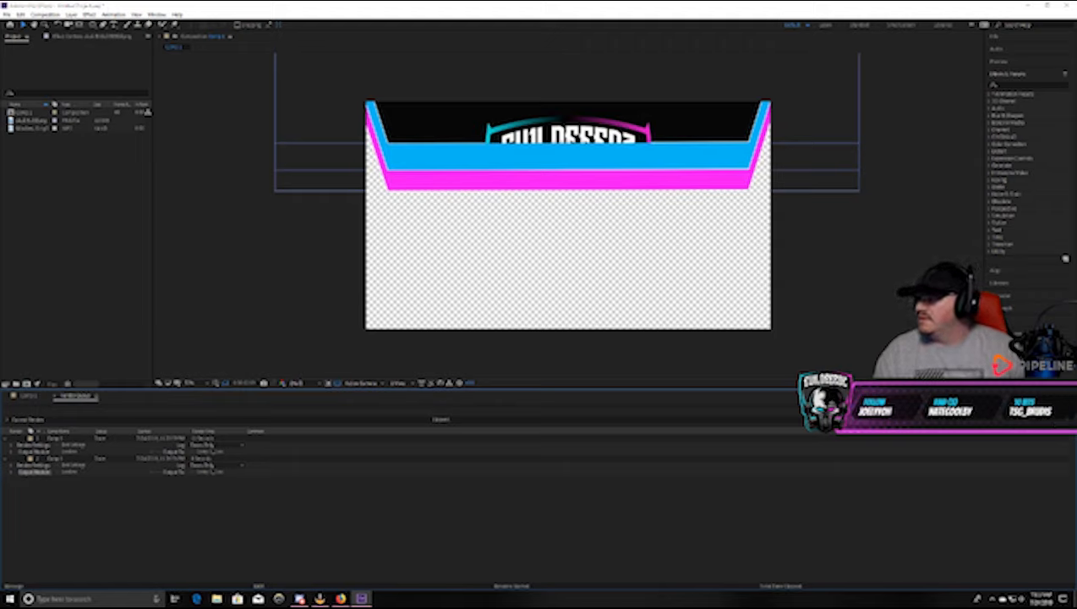
pyautogui.hotkey('alt', 'Tab')
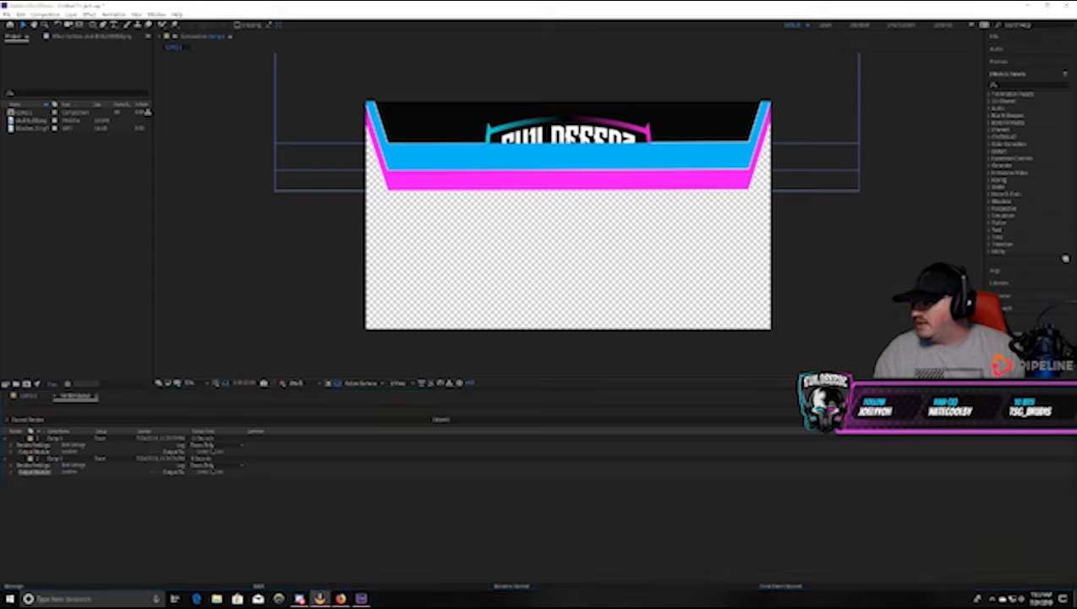